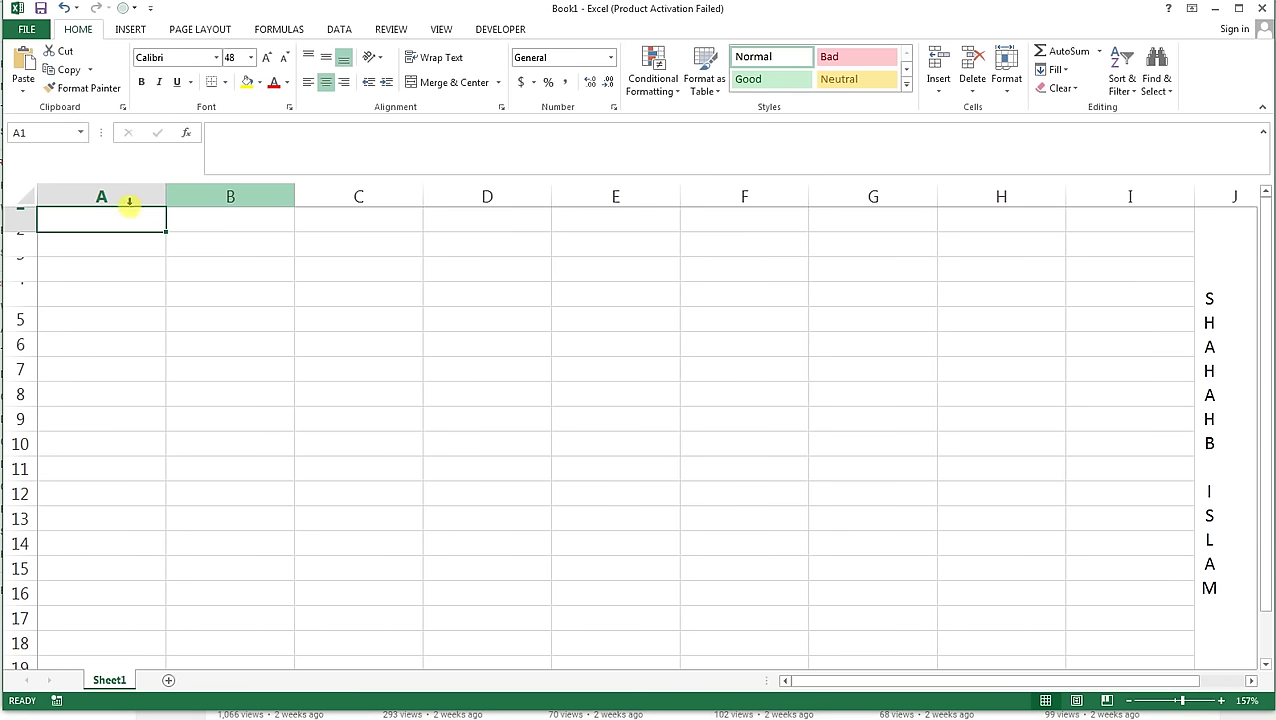
Merge and center A1:I4, then enter the title SALES DATA REPORT in it.
drag(175, 262, 919, 310)
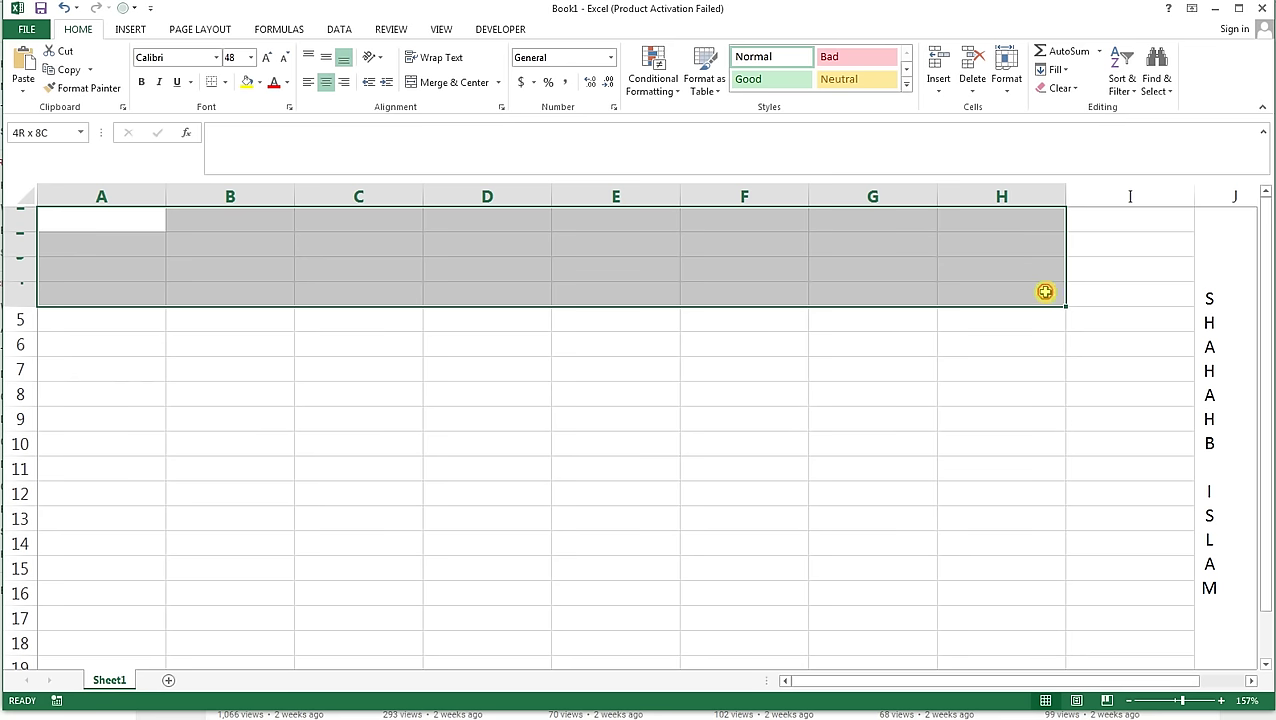
drag(919, 310, 1077, 290)
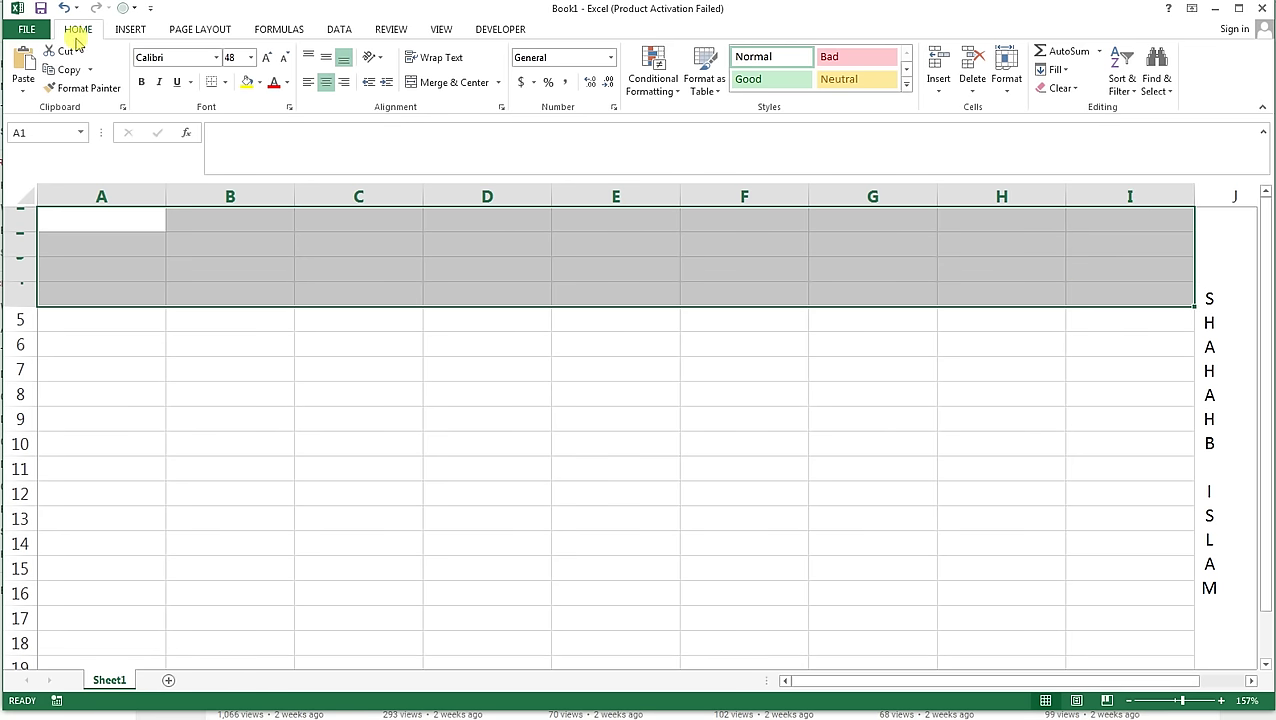
click(498, 82)
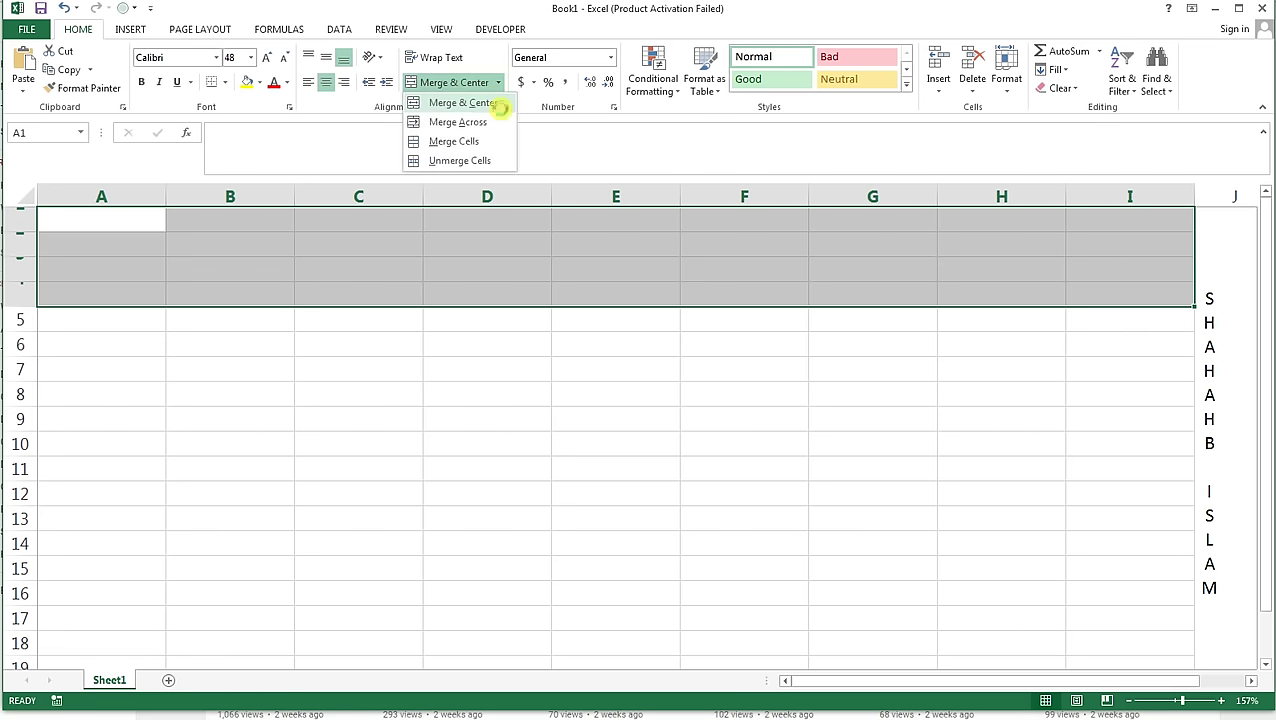
click(501, 108)
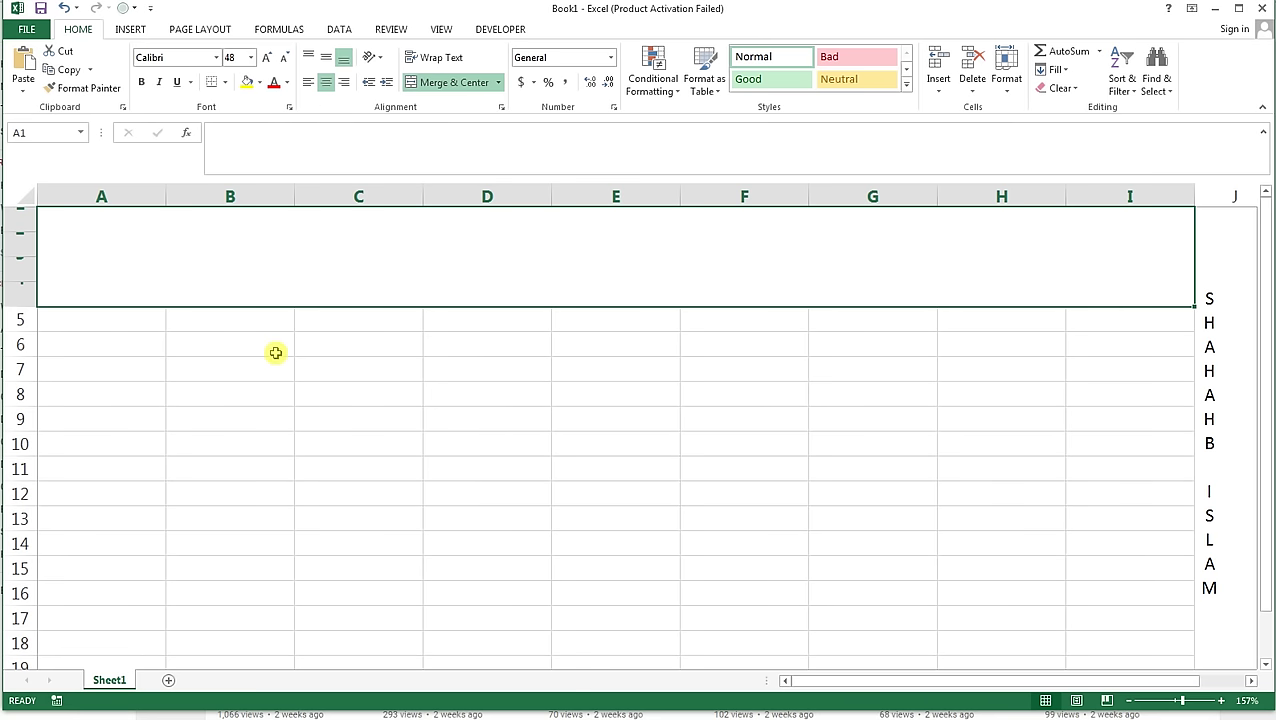
text(SALES DATA )
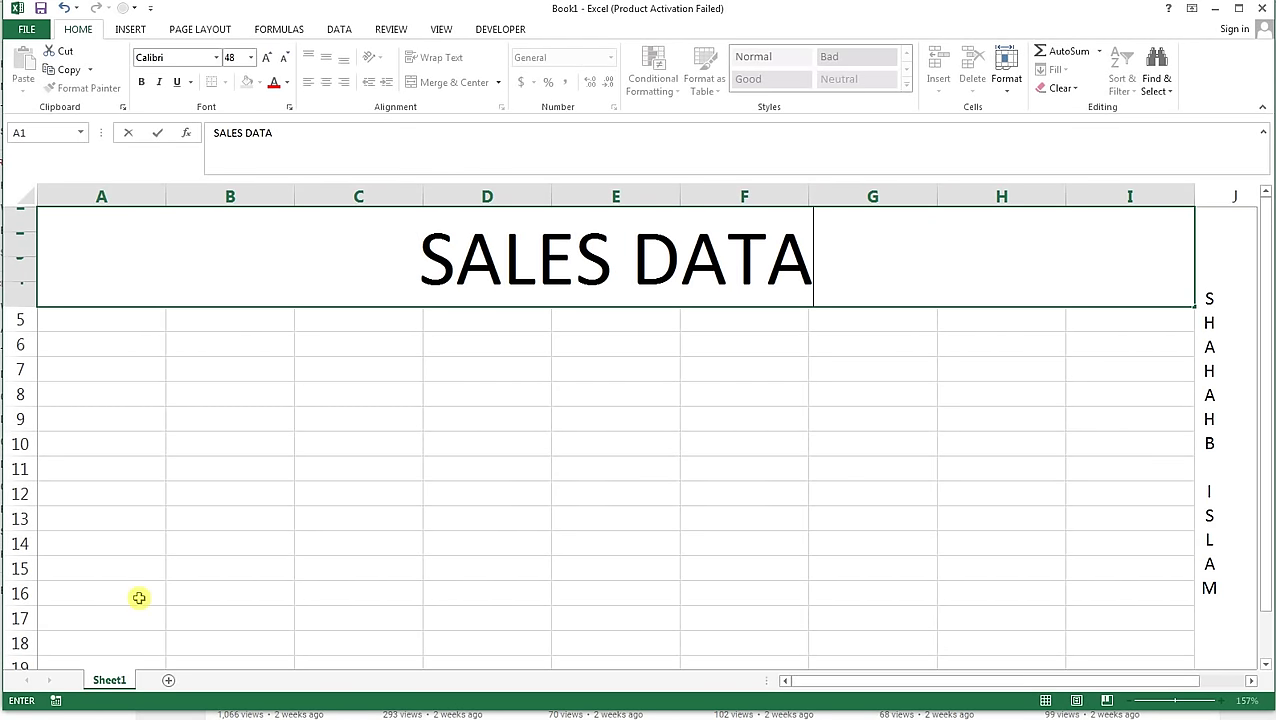
text(REPORT)
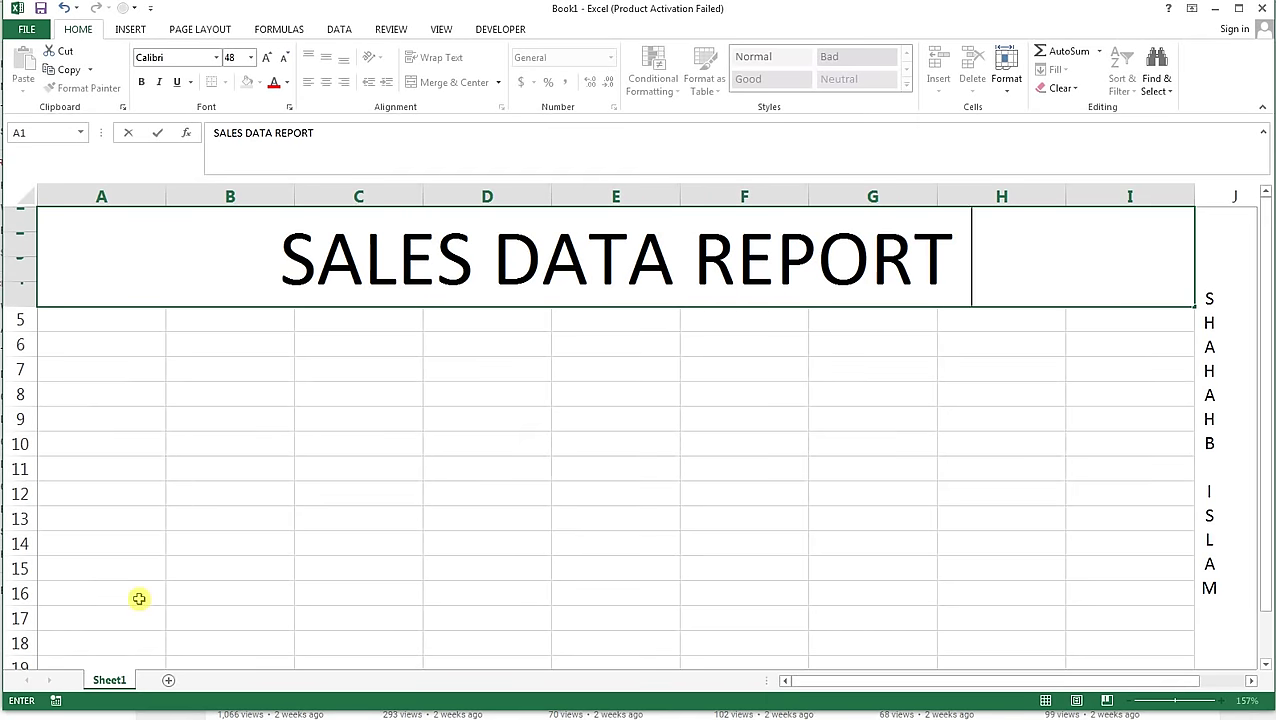
click(391, 379)
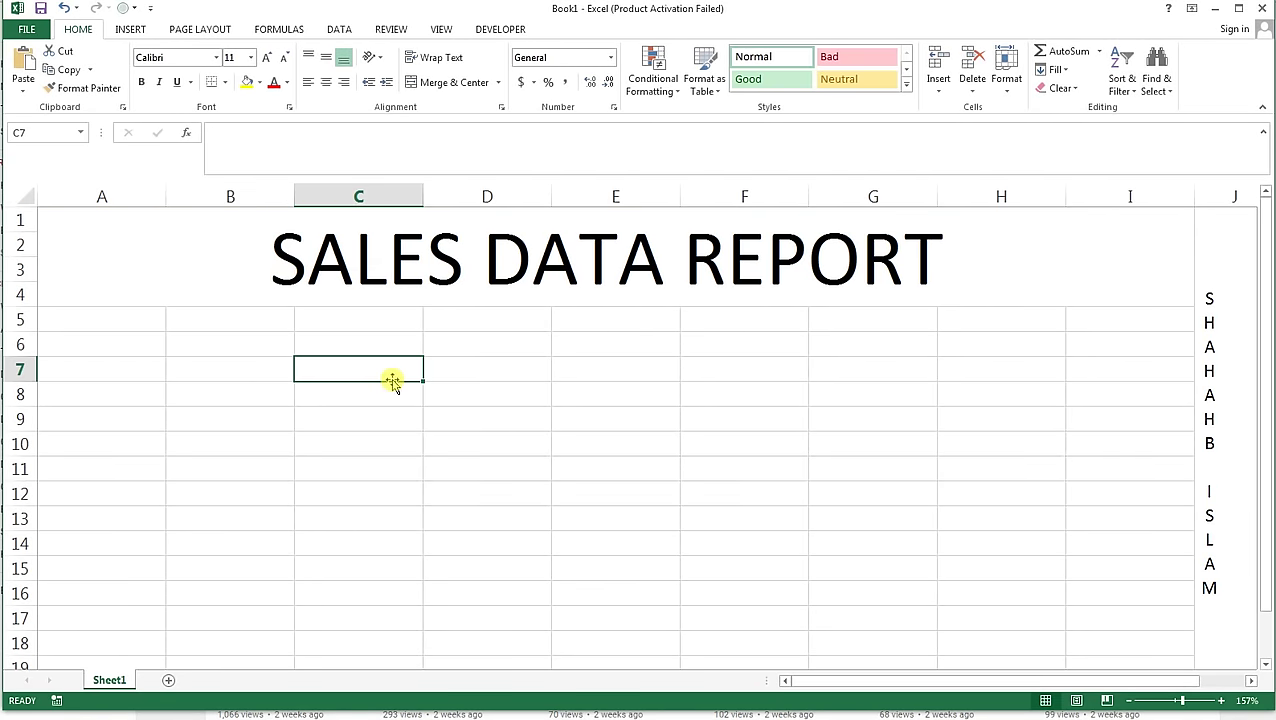
Try a different title font and size, and middle-align the title within rows 1–4.
click(468, 248)
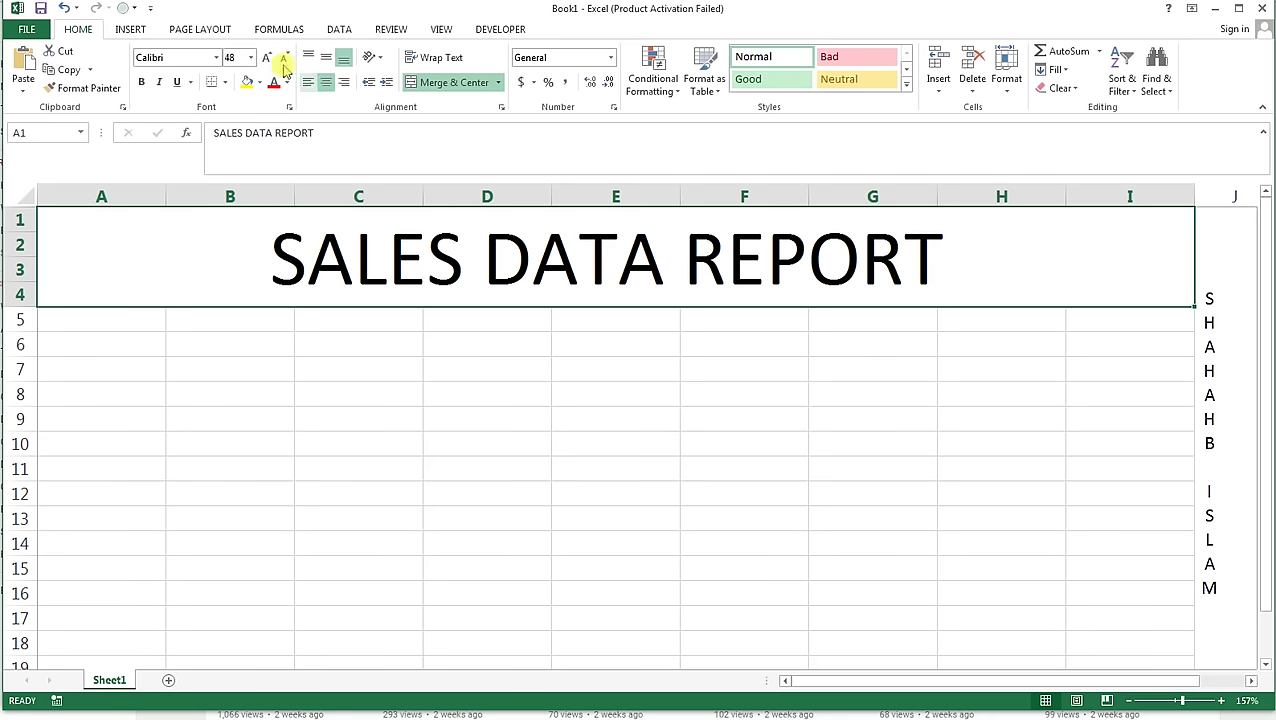
click(216, 58)
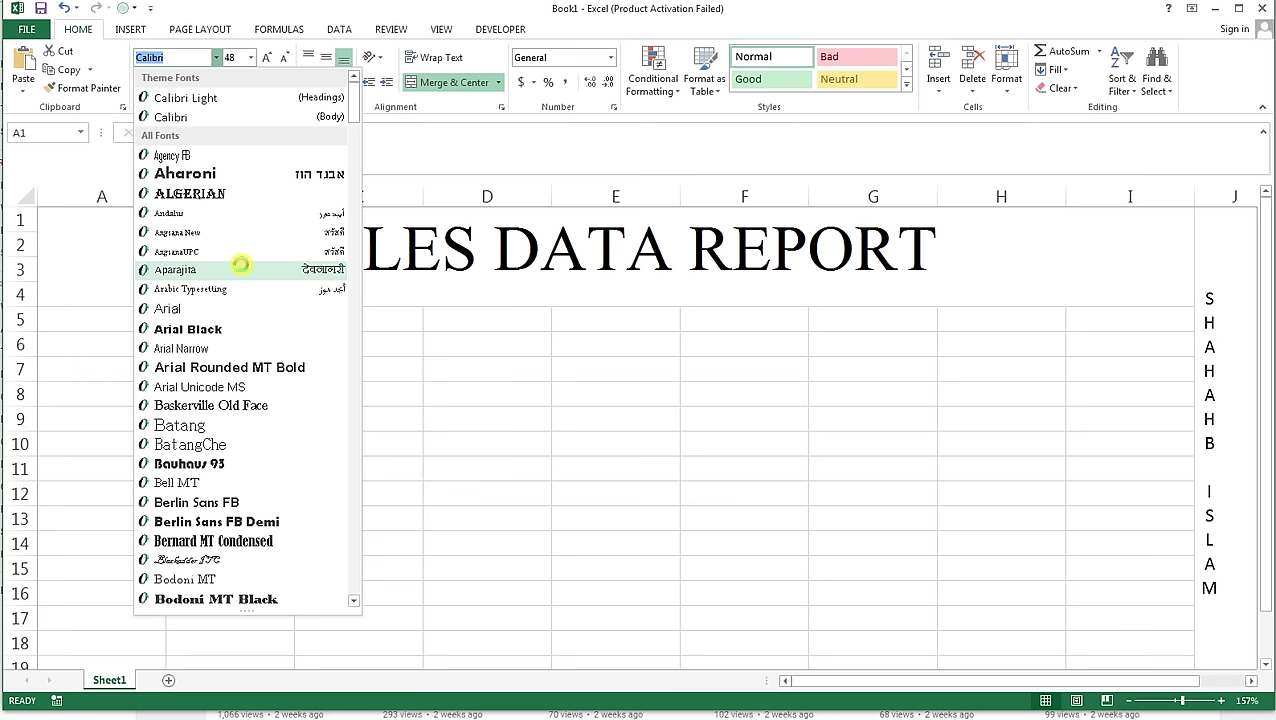
click(240, 270)
click(266, 57)
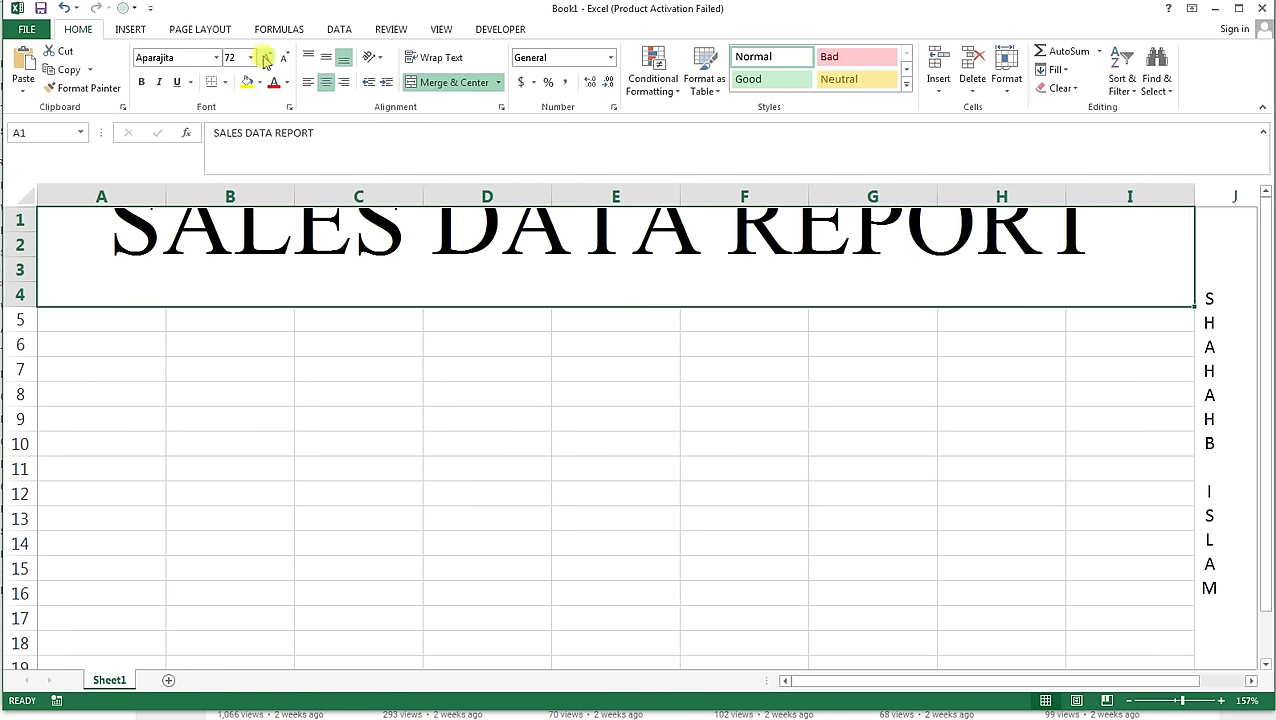
click(283, 58)
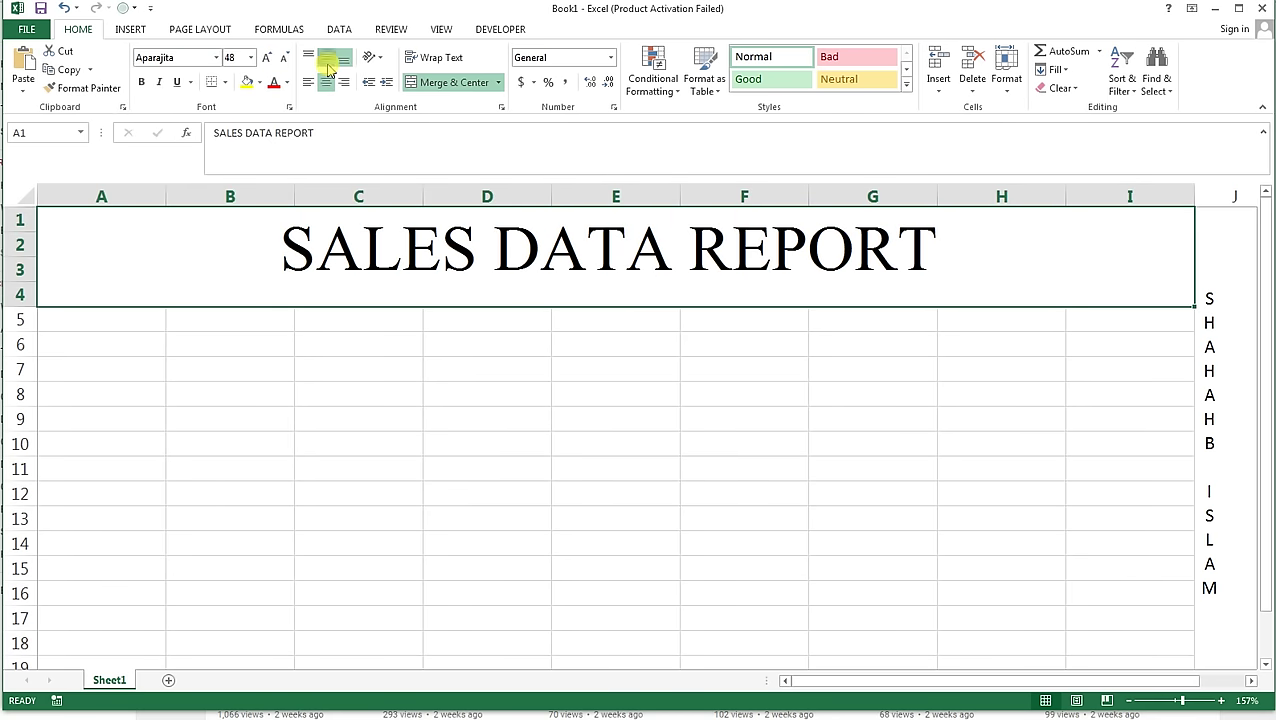
click(328, 57)
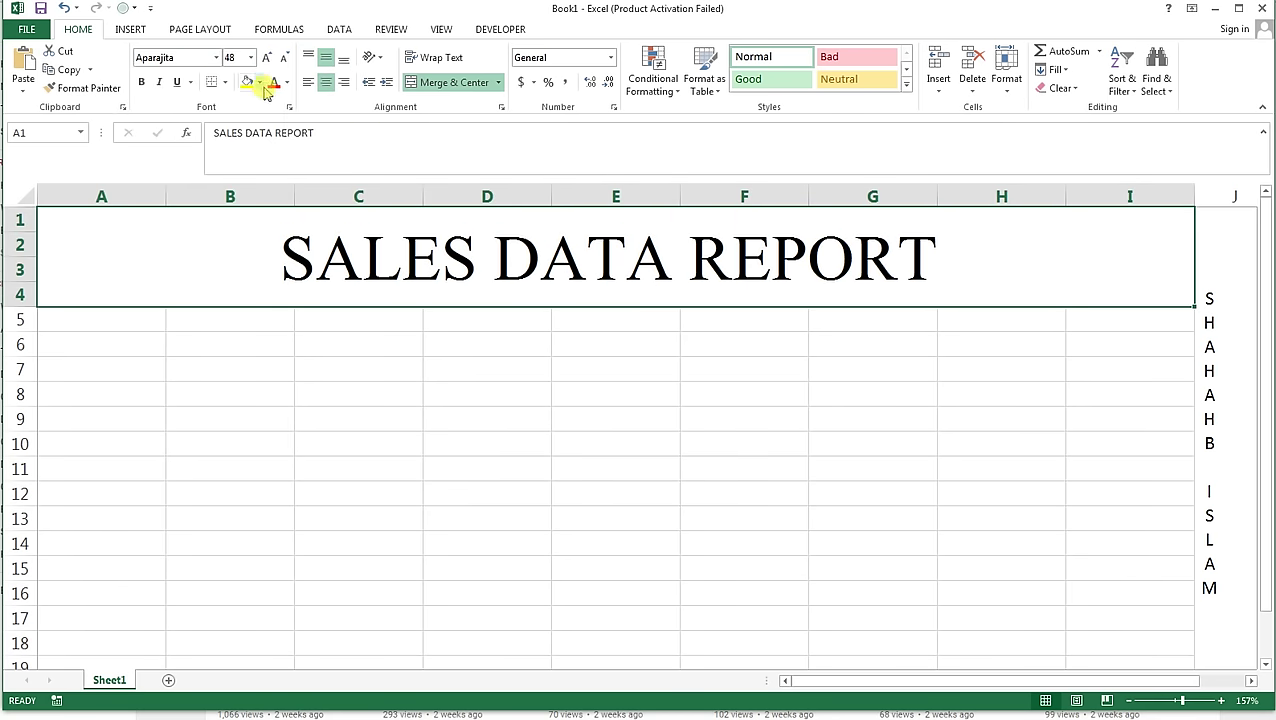
Give the title a dark blue fill with white Angsana New 72 pt text.
click(259, 82)
click(354, 209)
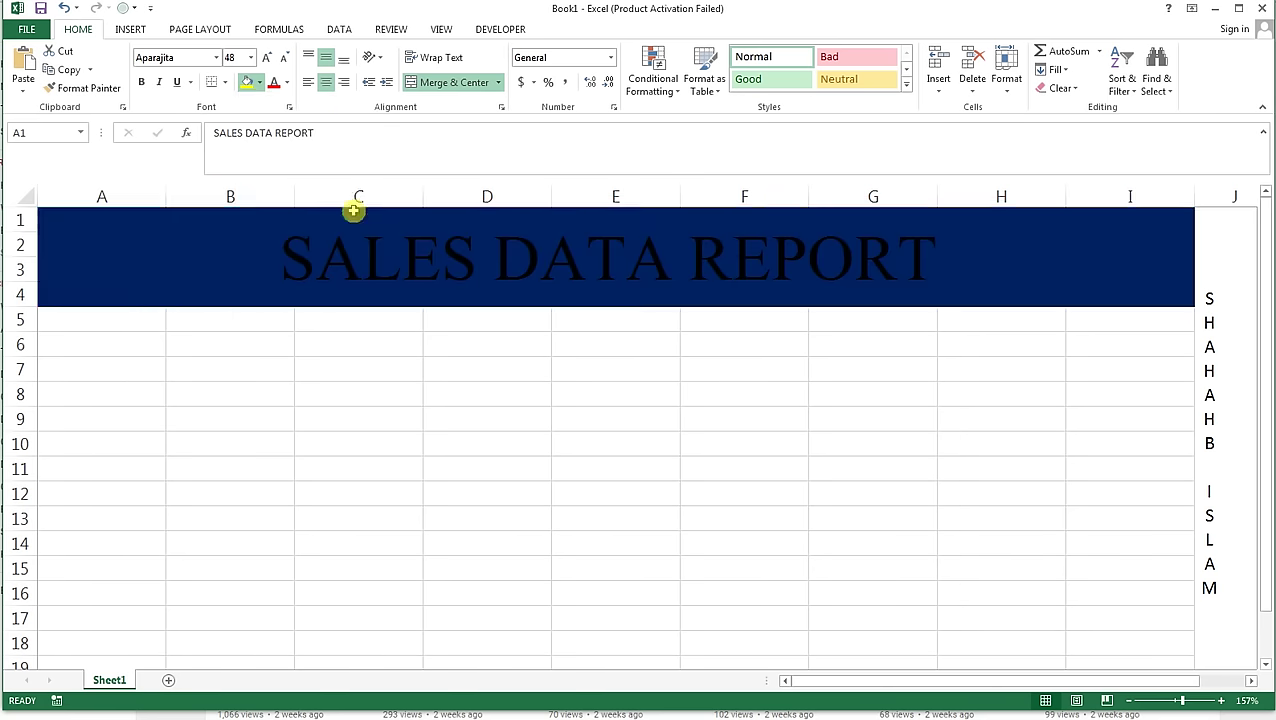
click(287, 82)
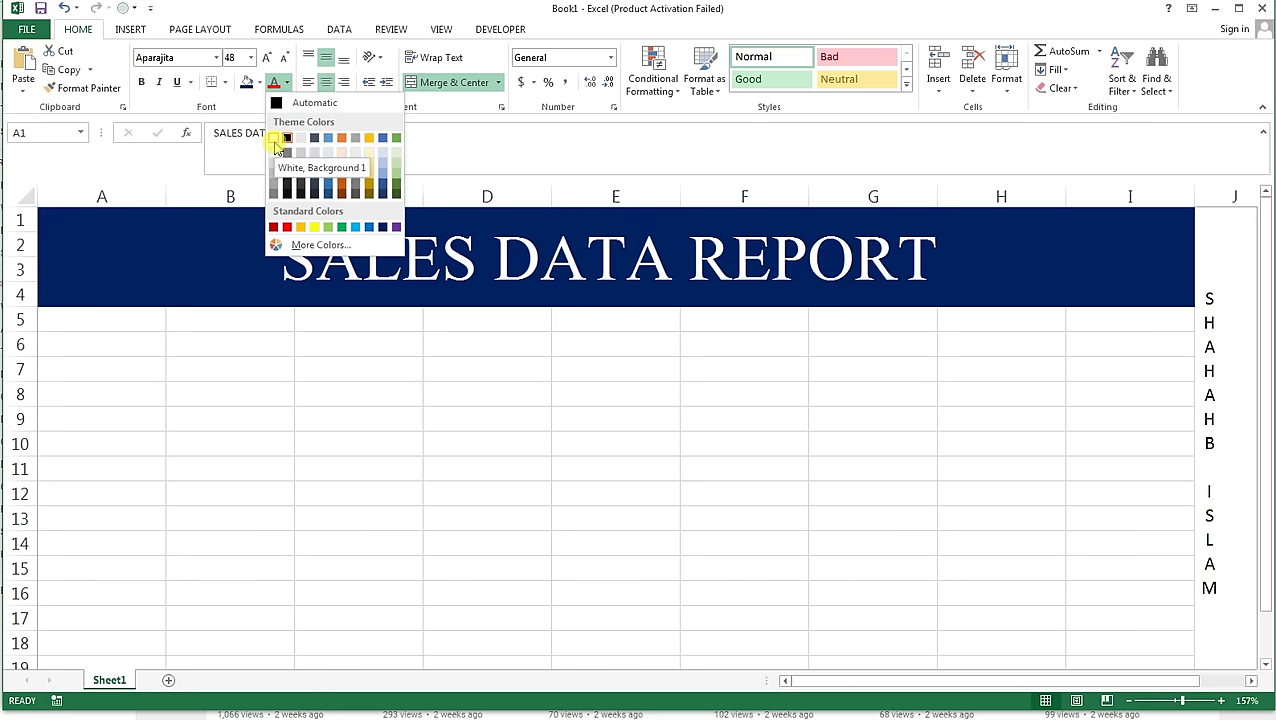
click(275, 140)
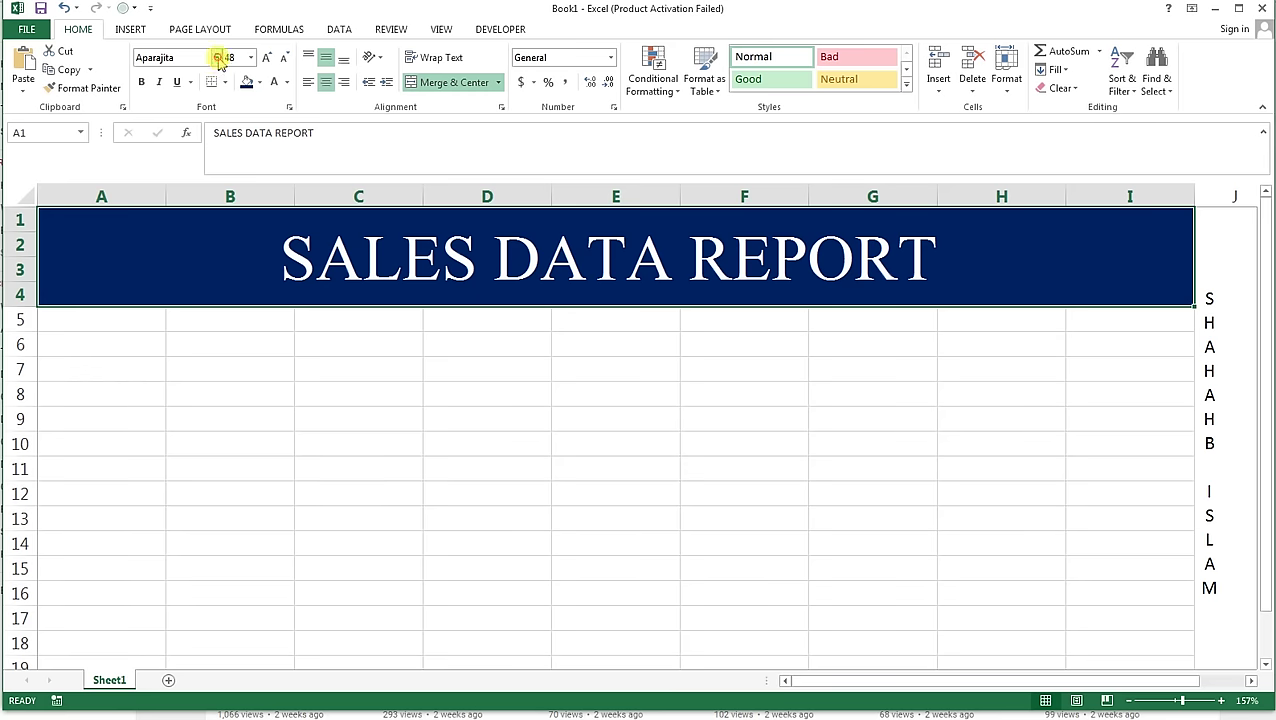
click(218, 58)
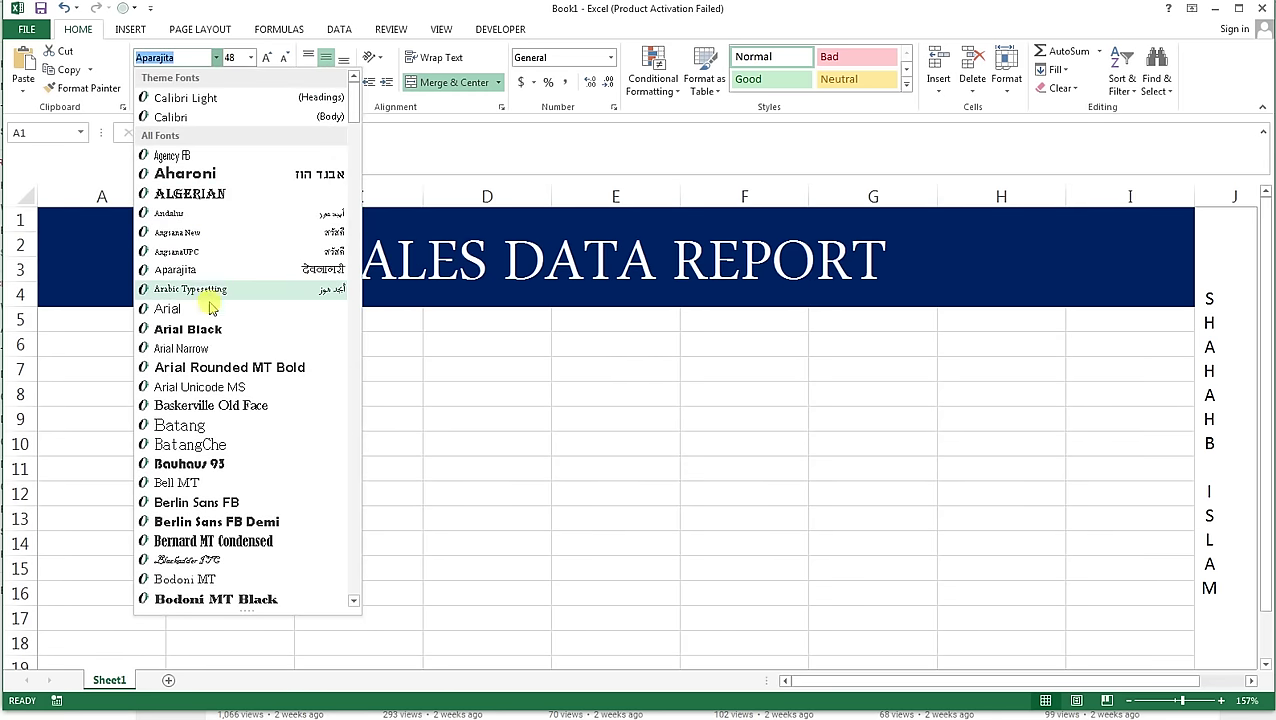
click(204, 234)
click(267, 57)
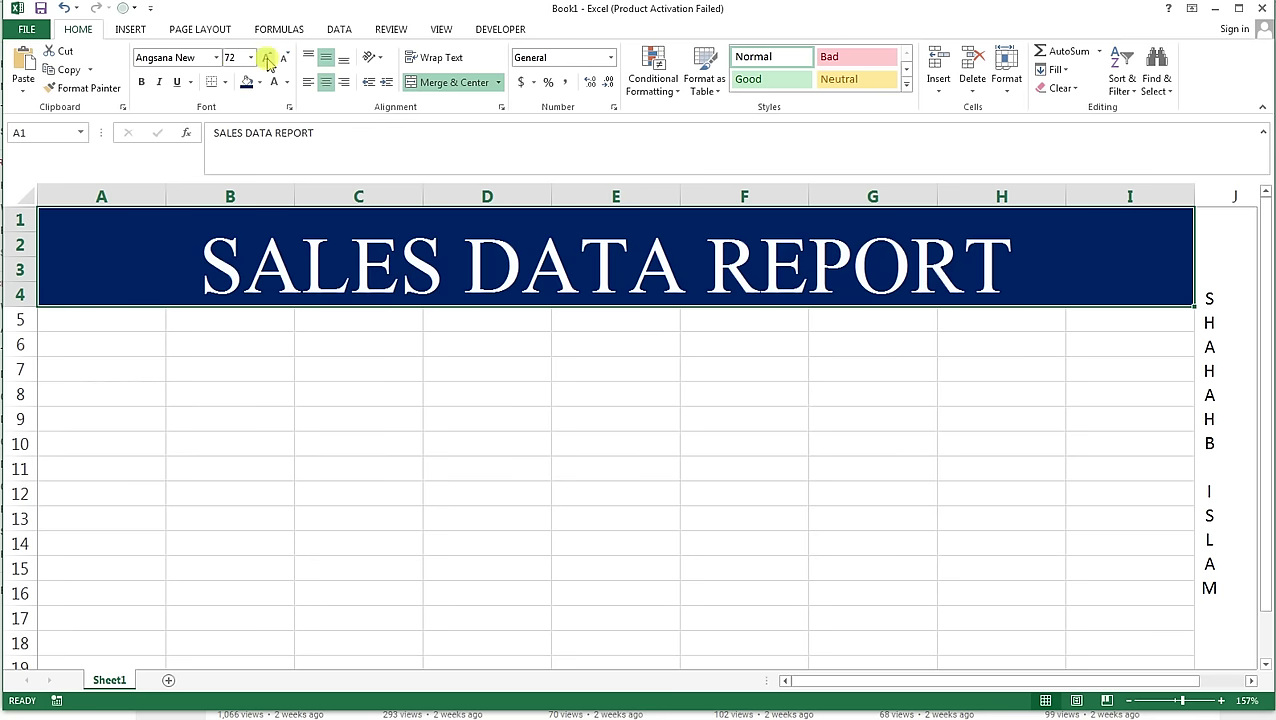
click(131, 324)
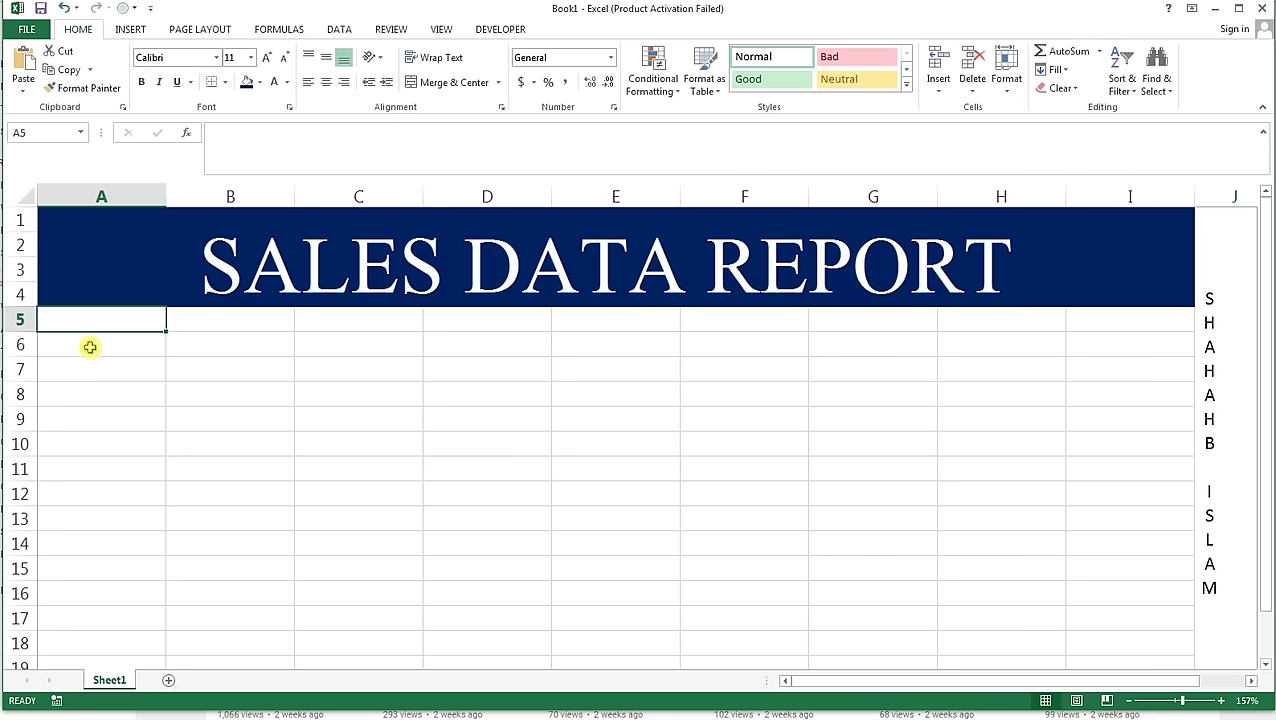
Enter headings ITEM CODE, ITEM NAME, PRODUCT and RATE in A5 to D5.
text(IN)
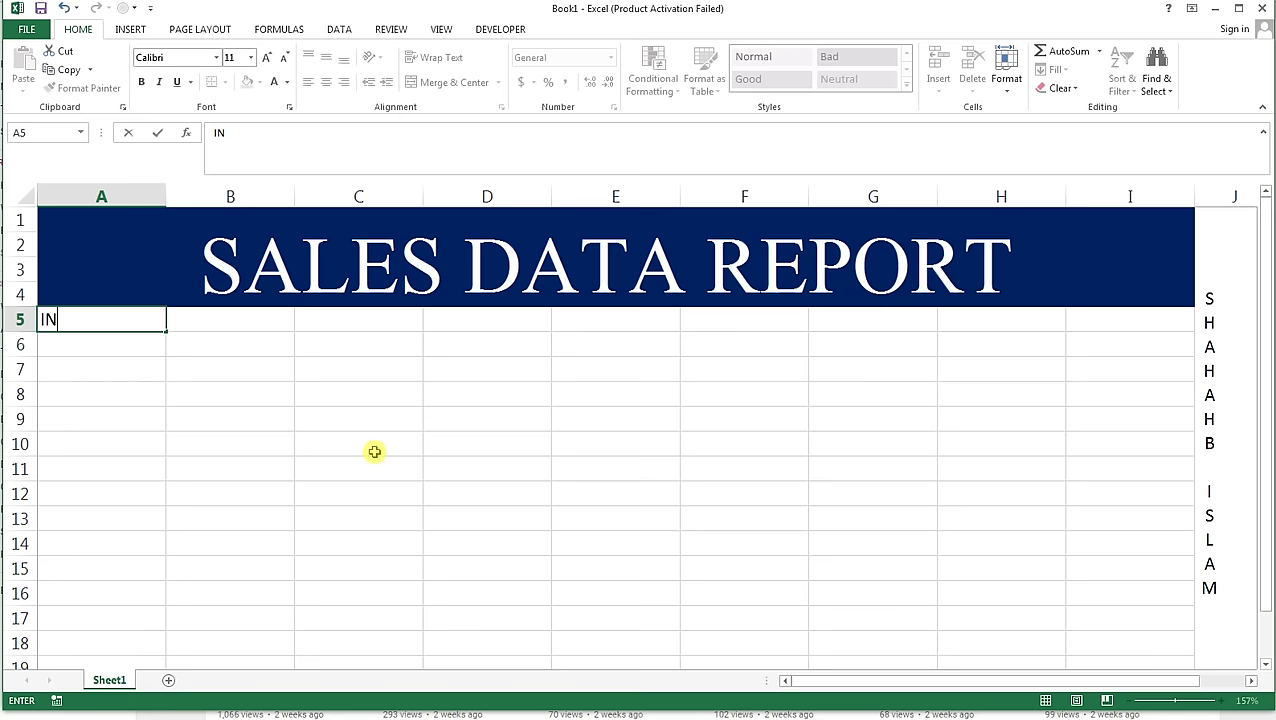
key(BackSpace)
text(TEM CODE)
key(ctrl+Return)
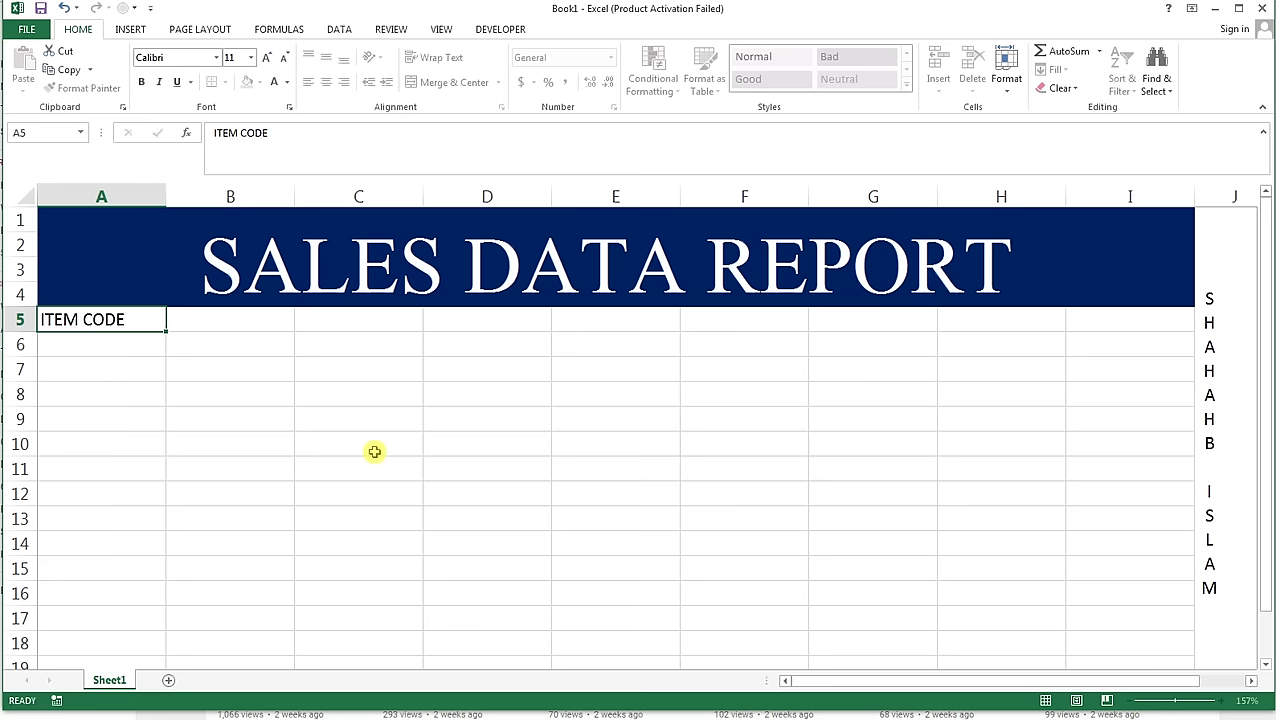
key(Tab)
text(ITEM NAME)
key(Tab)
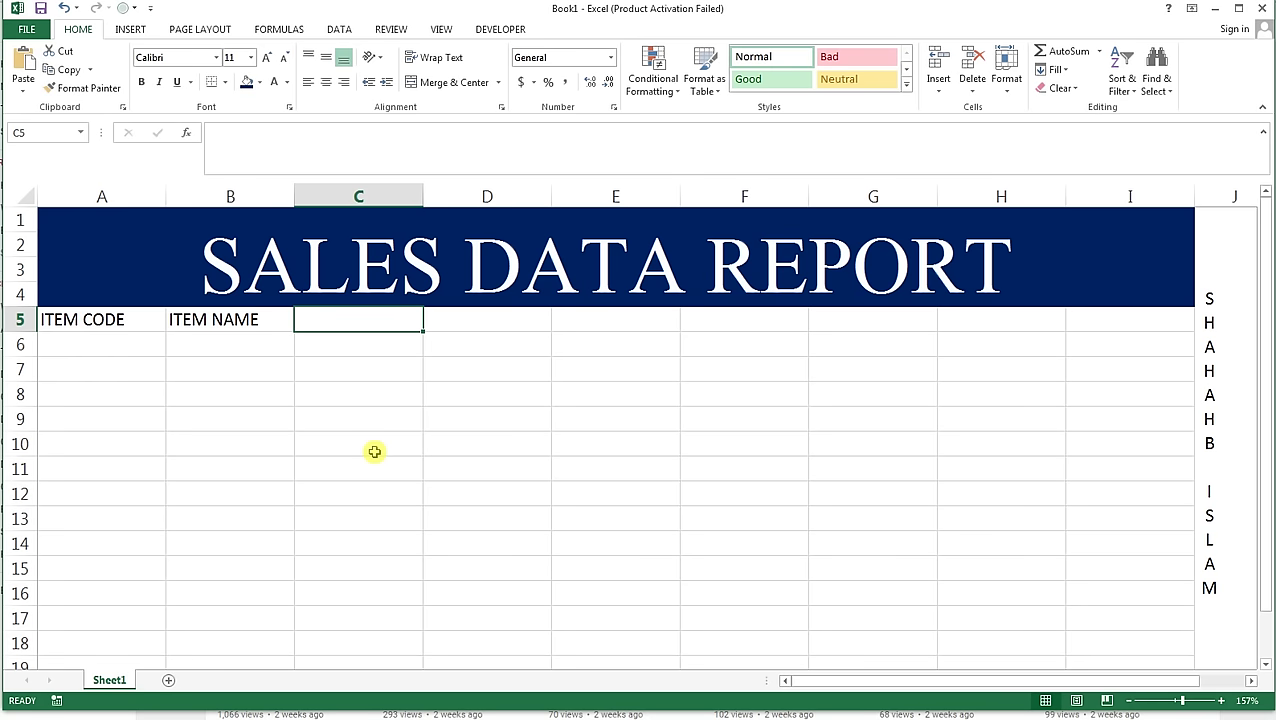
text(PRODUCT)
key(Tab)
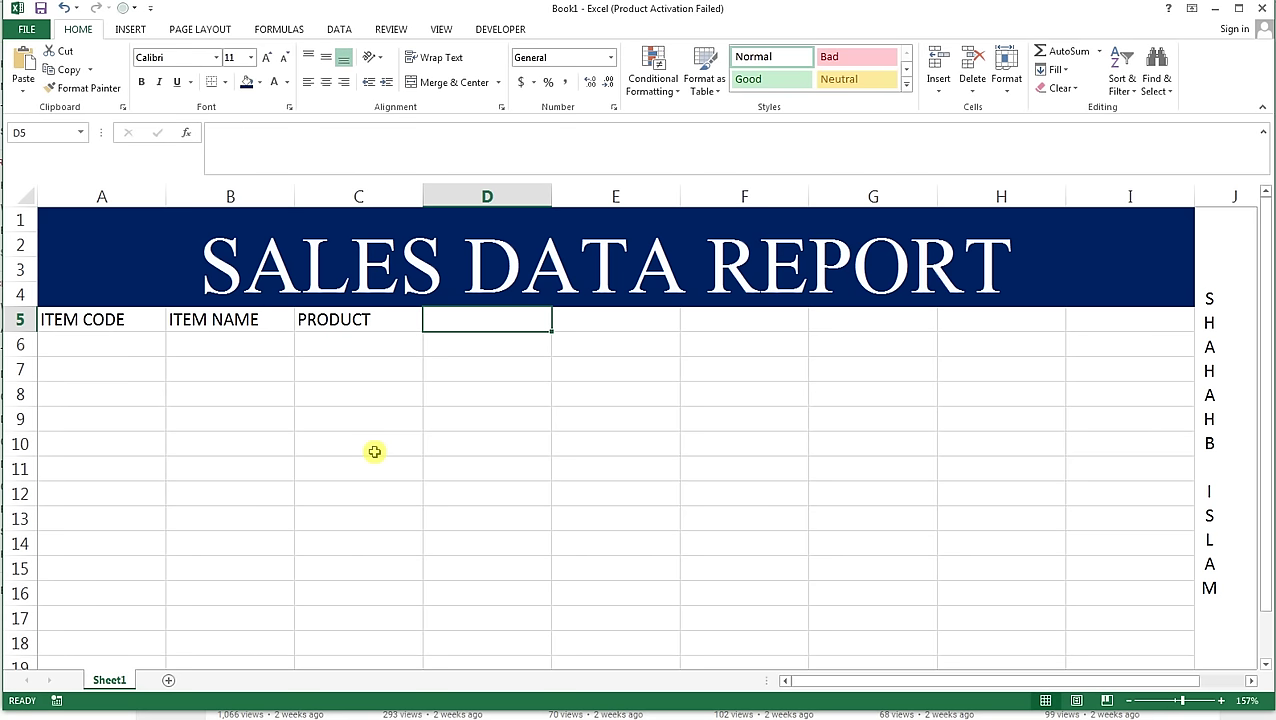
text(RATE)
key(Tab)
Enter headings QTY, AMOUNT, TAX, COM and TOTAL in E5 to I5.
text(QTY)
key(Tab)
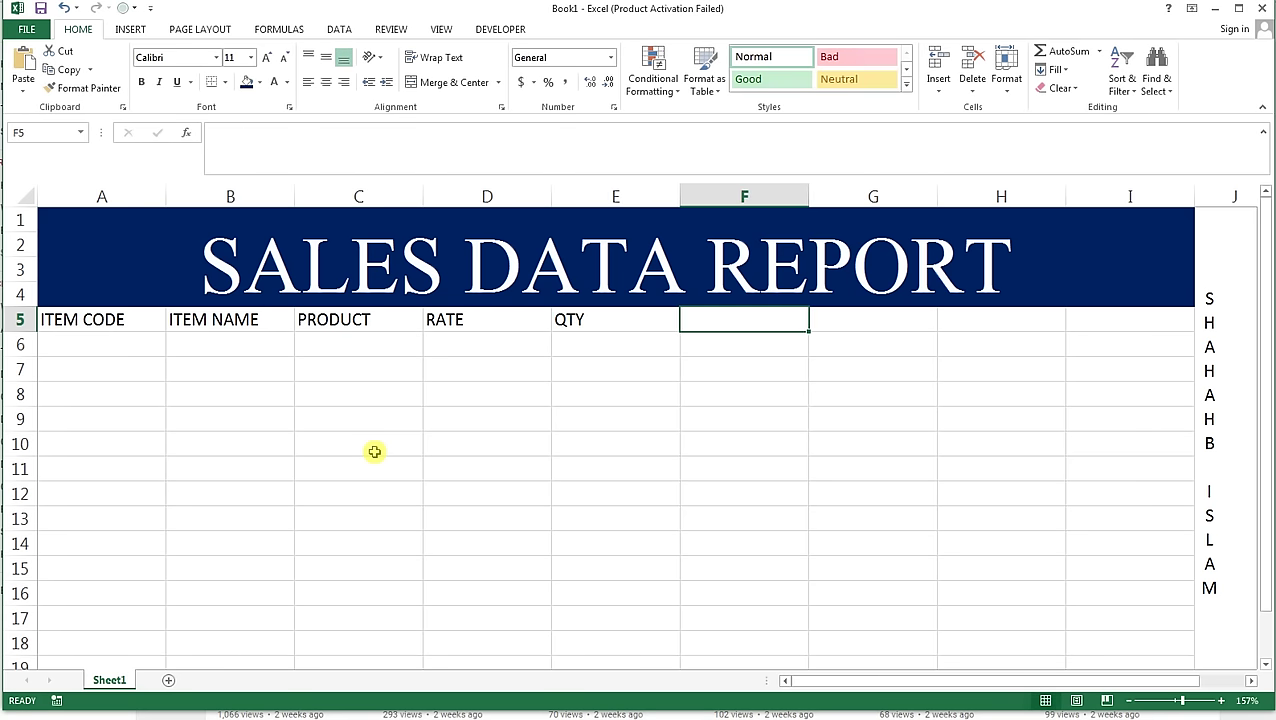
text(AMOOU)
key(BackSpace)
key(BackSpace)
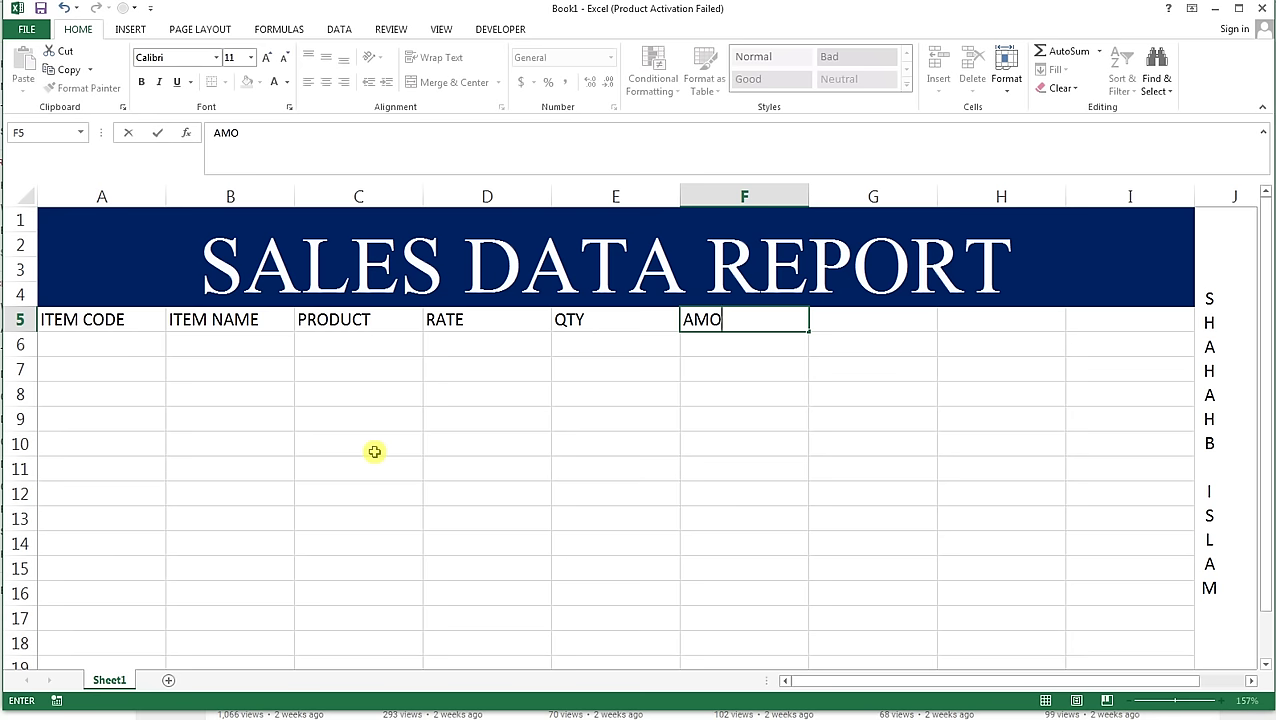
text(UNTE)
key(BackSpace)
key(Tab)
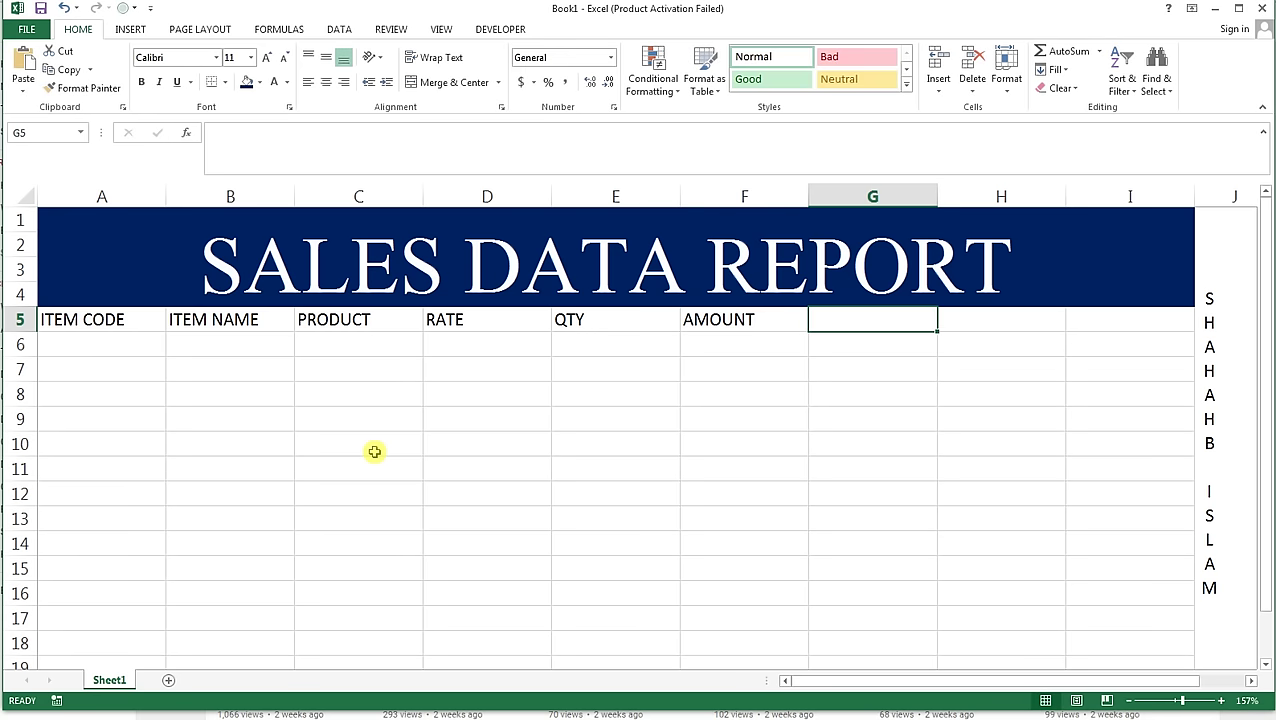
text(TAX)
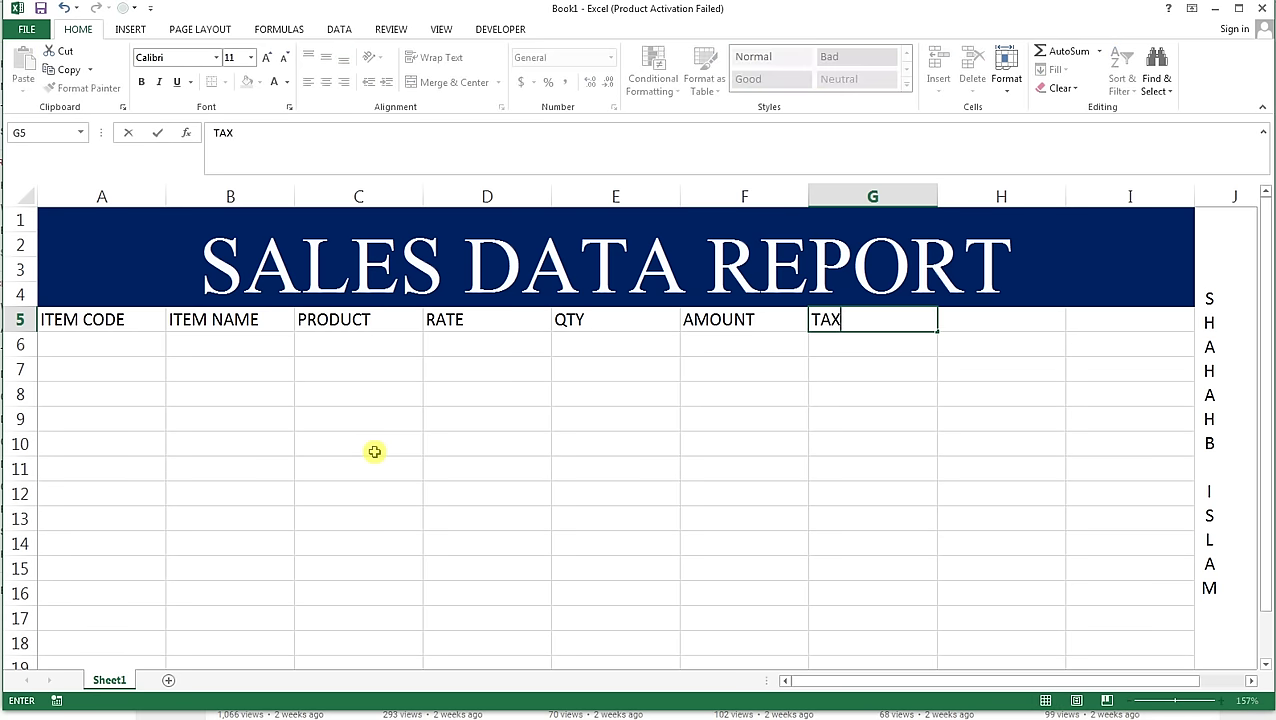
key(Tab)
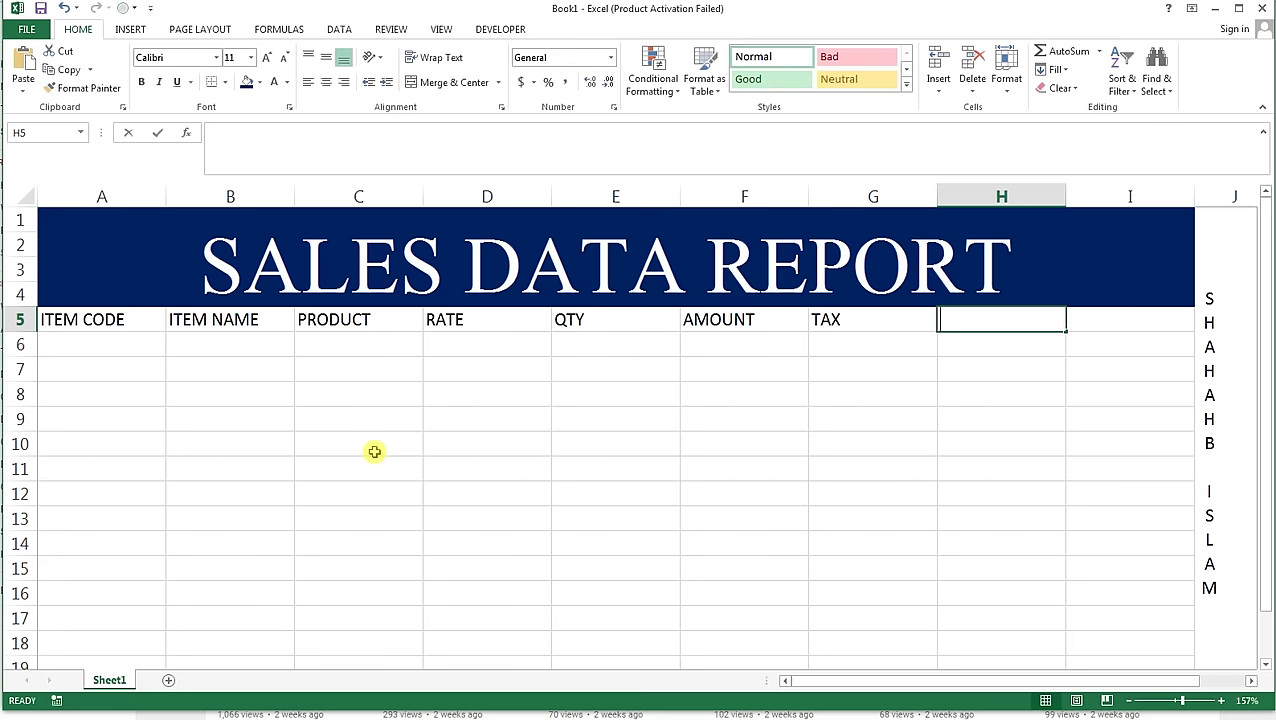
text(COM)
key(Tab)
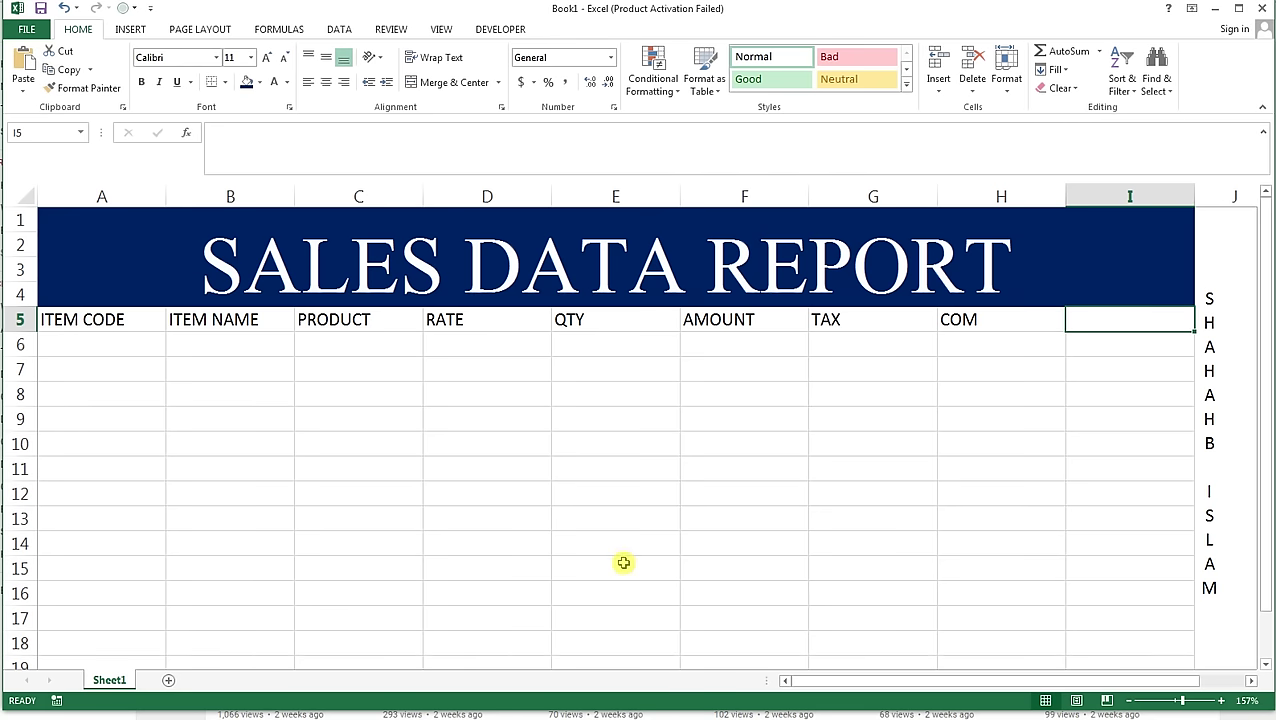
text(TOTAL)
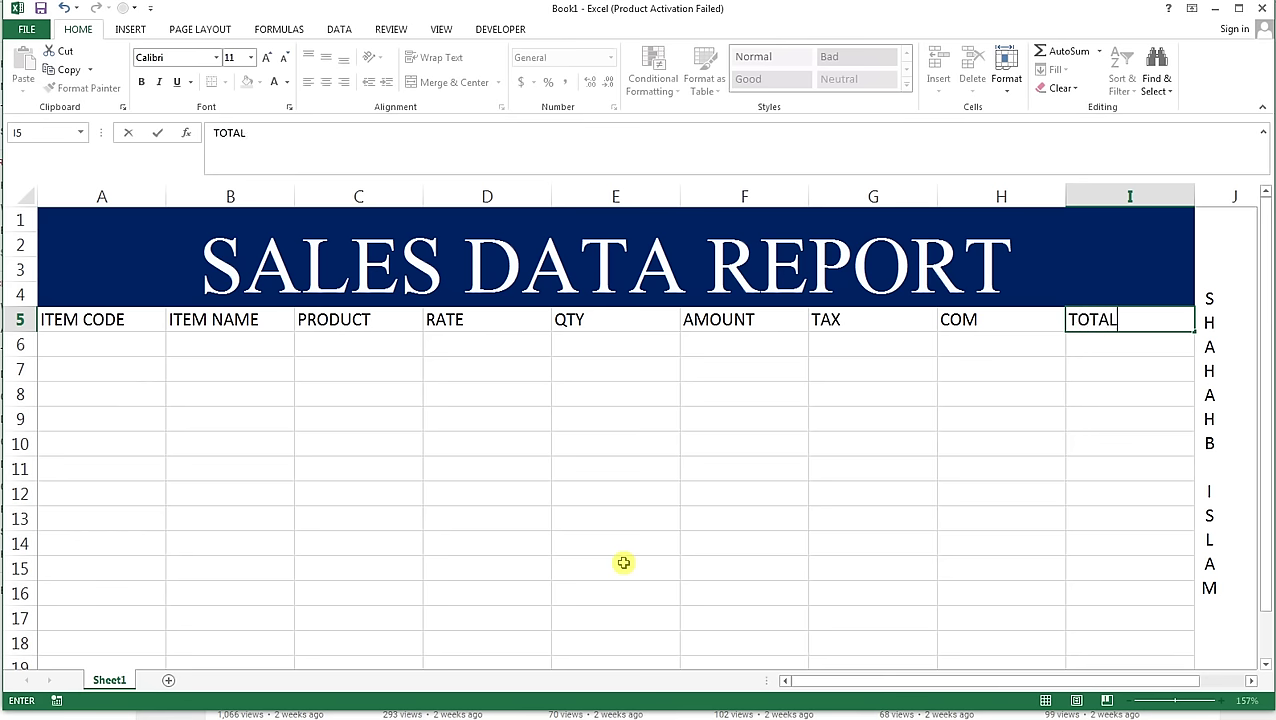
key(Return)
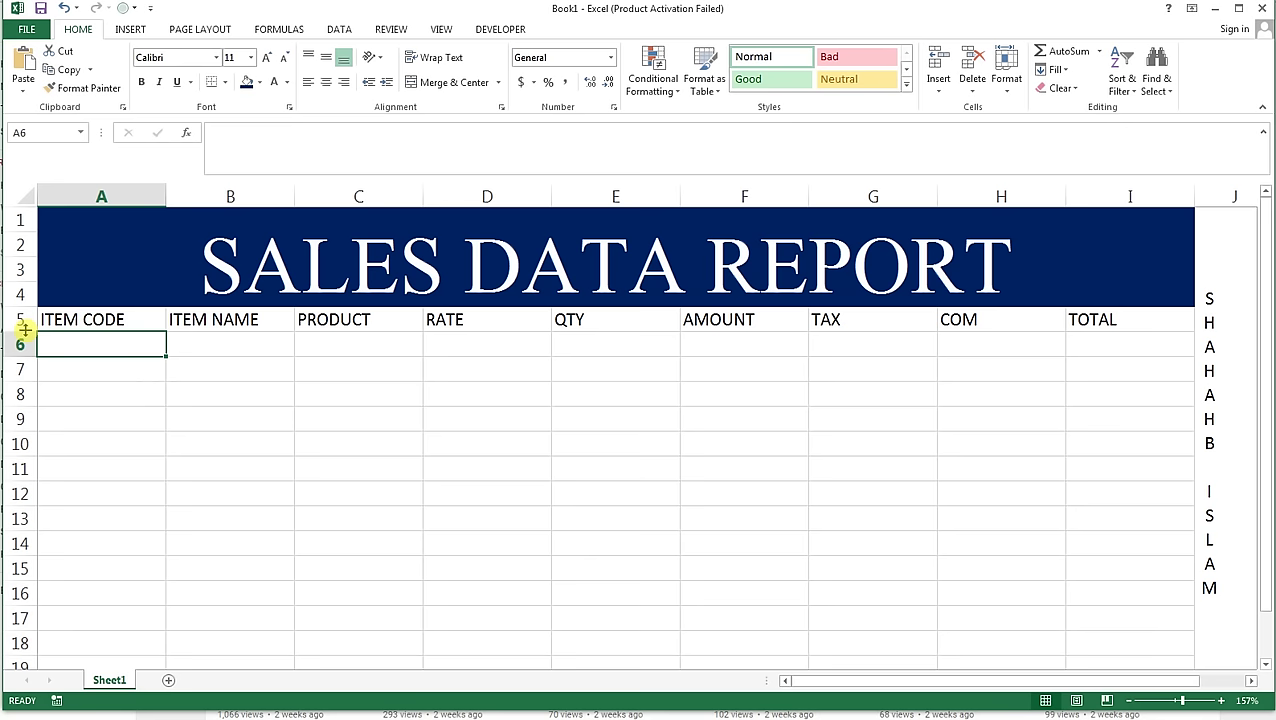
Make row 5 taller and give A5:I5 centred, bold text inside a thick box border.
drag(24, 331, 24, 336)
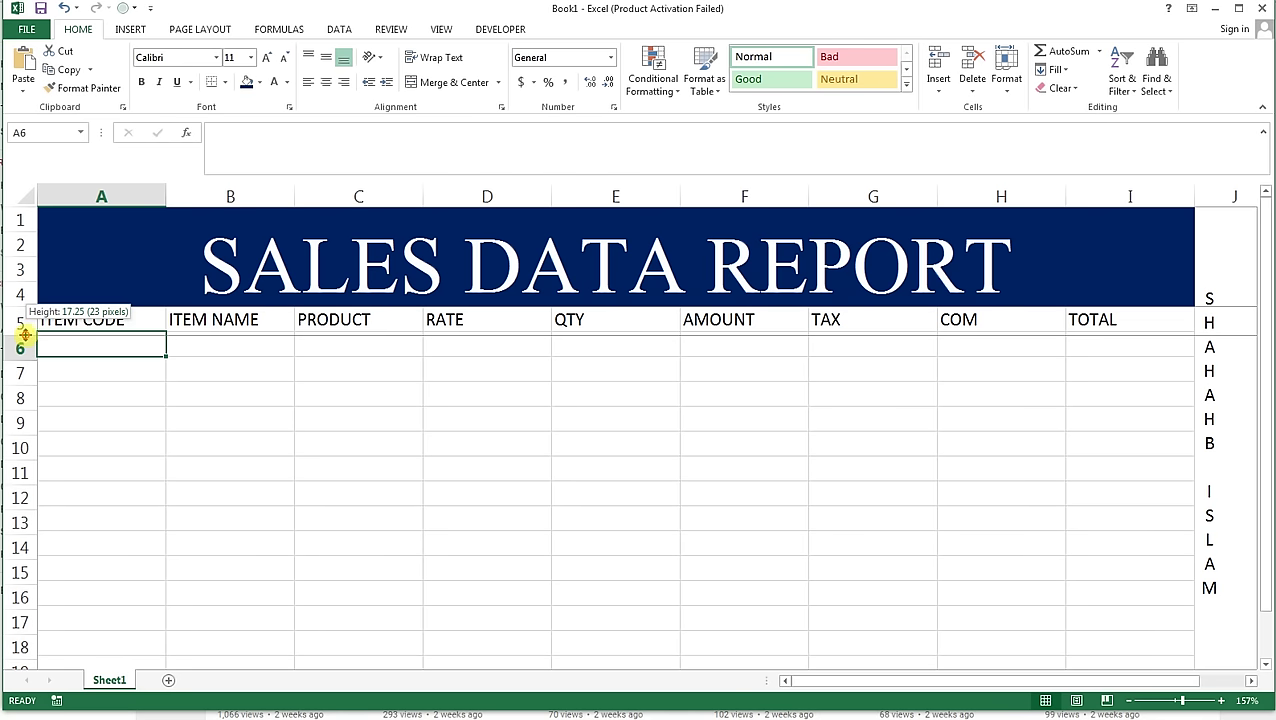
drag(24, 335, 25, 340)
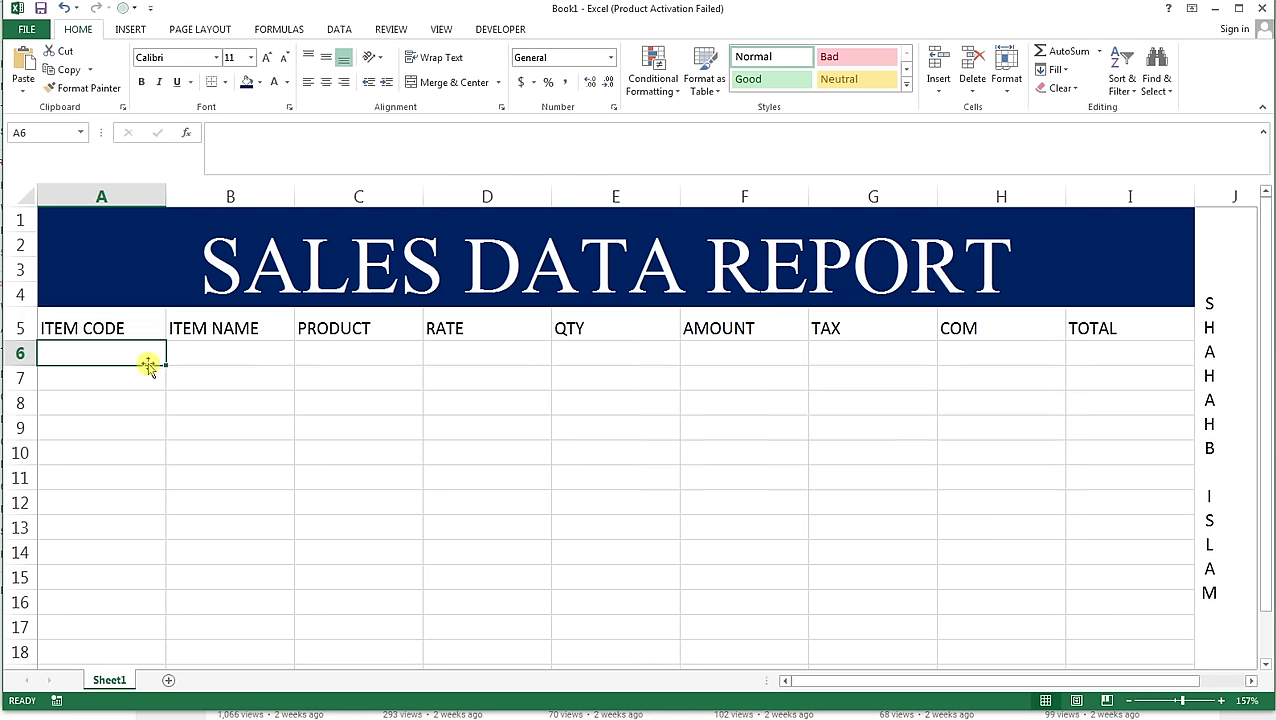
mouse_move(114, 320)
mouse_down()
mouse_move(855, 362)
mouse_move(1104, 327)
mouse_up()
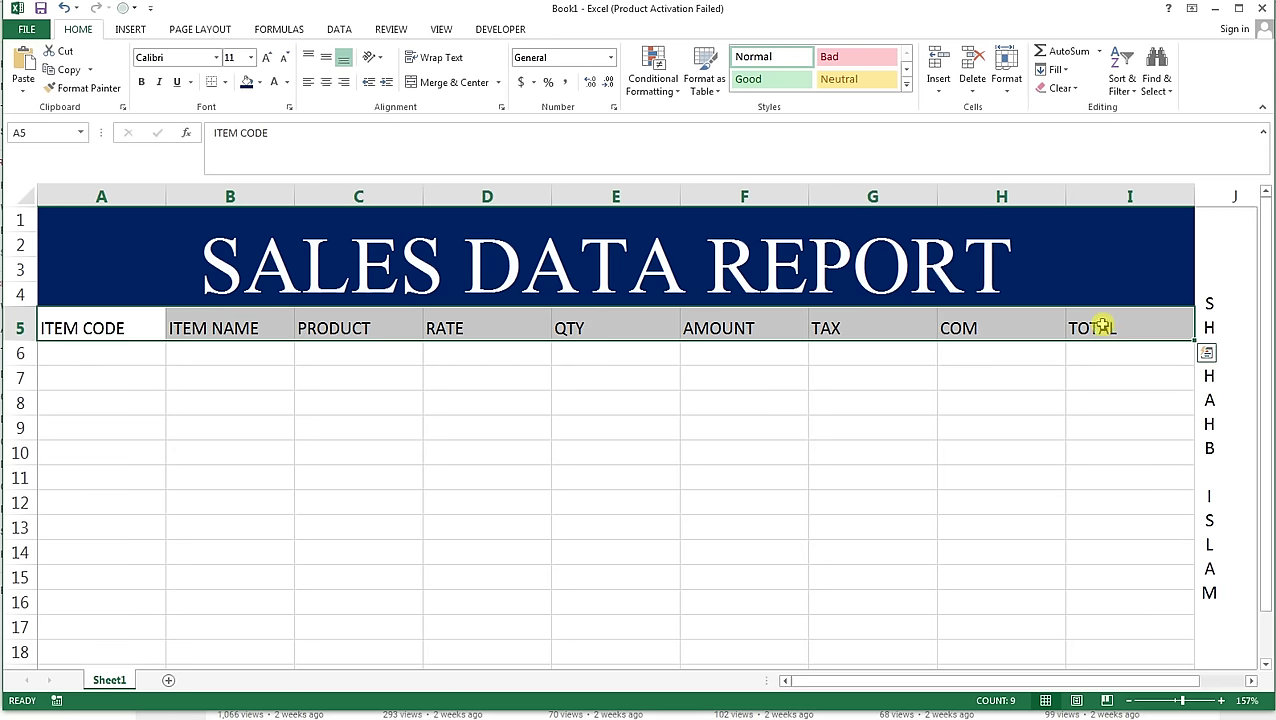
click(326, 82)
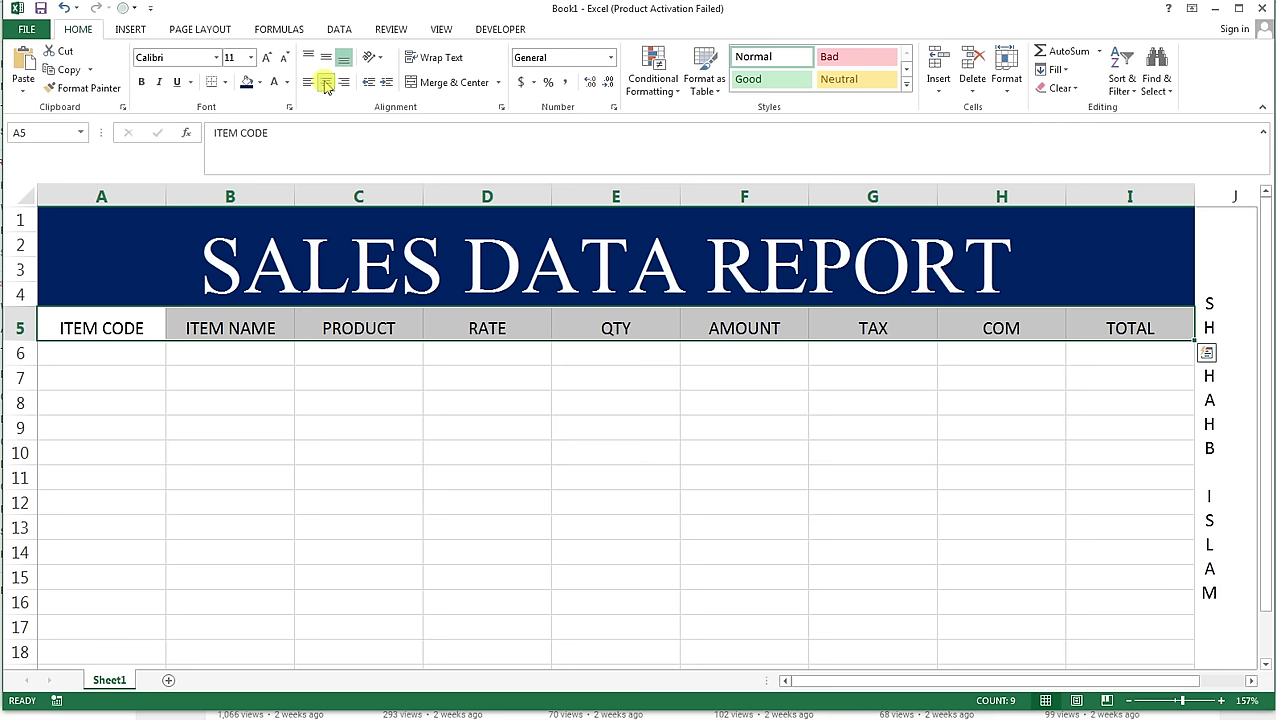
click(225, 84)
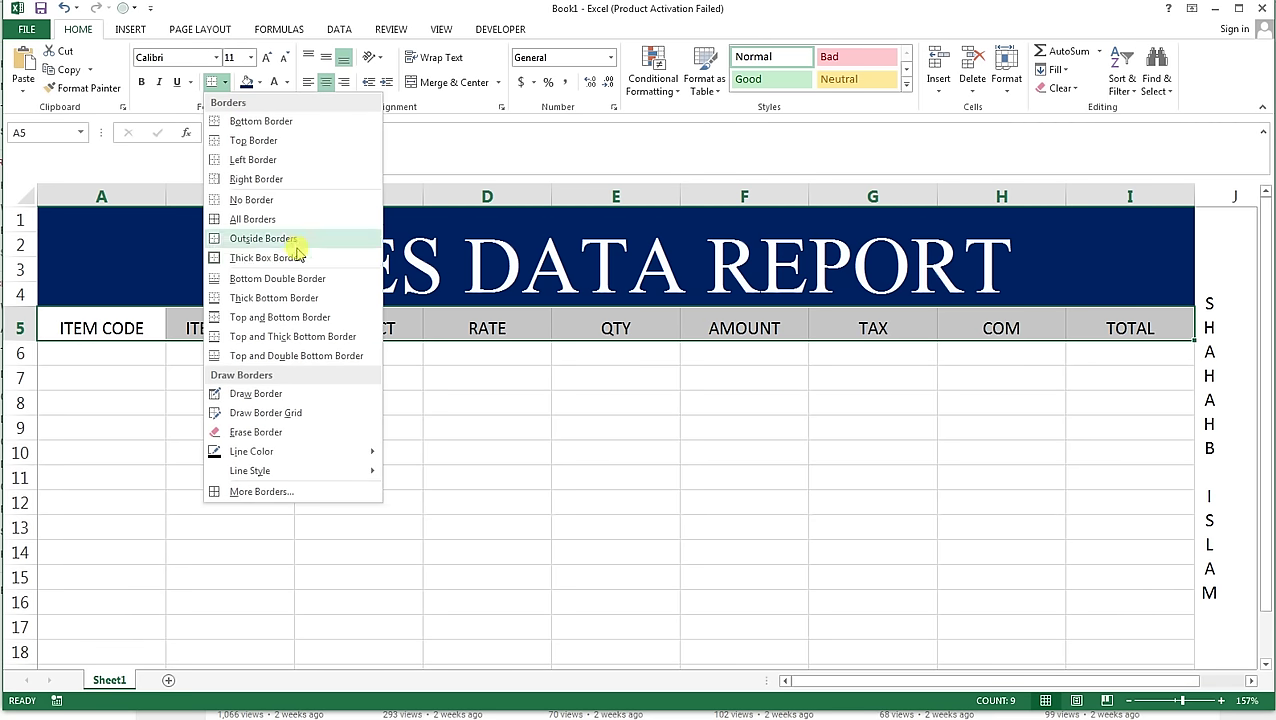
click(294, 253)
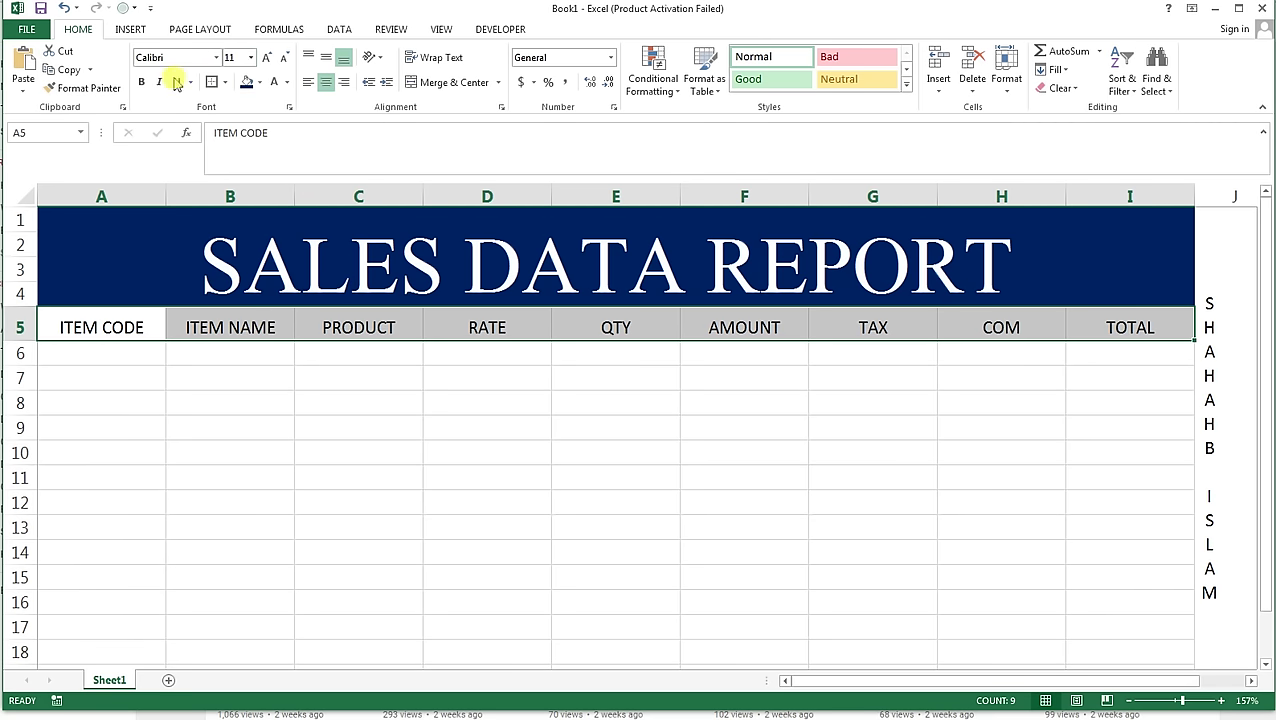
click(141, 82)
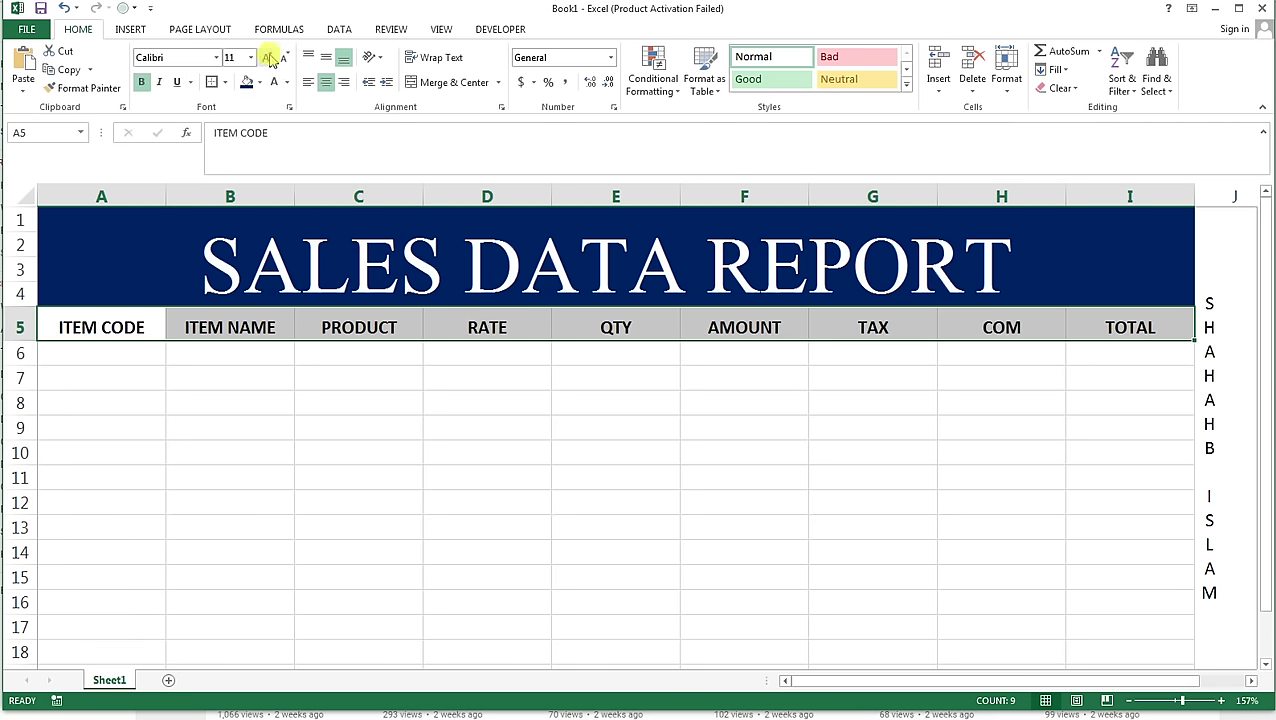
Set the headers to Angsana New 16, middle-aligned, with a yellow fill.
click(268, 58)
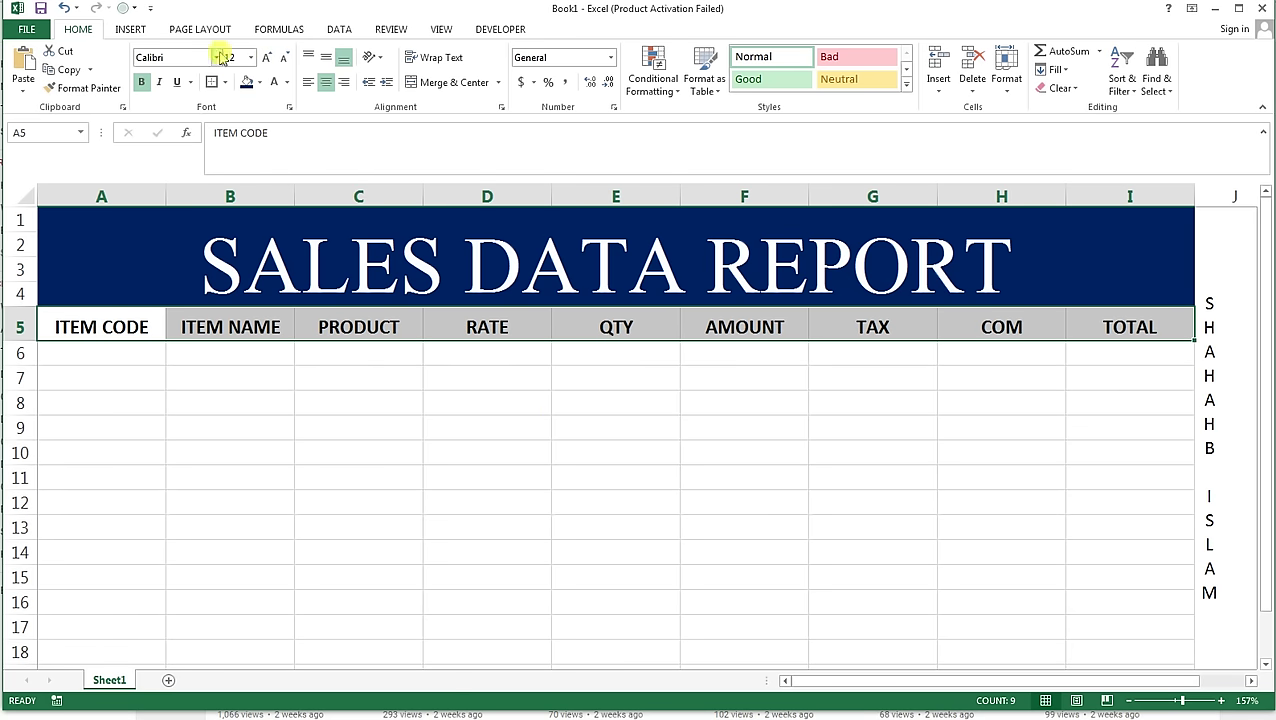
click(217, 57)
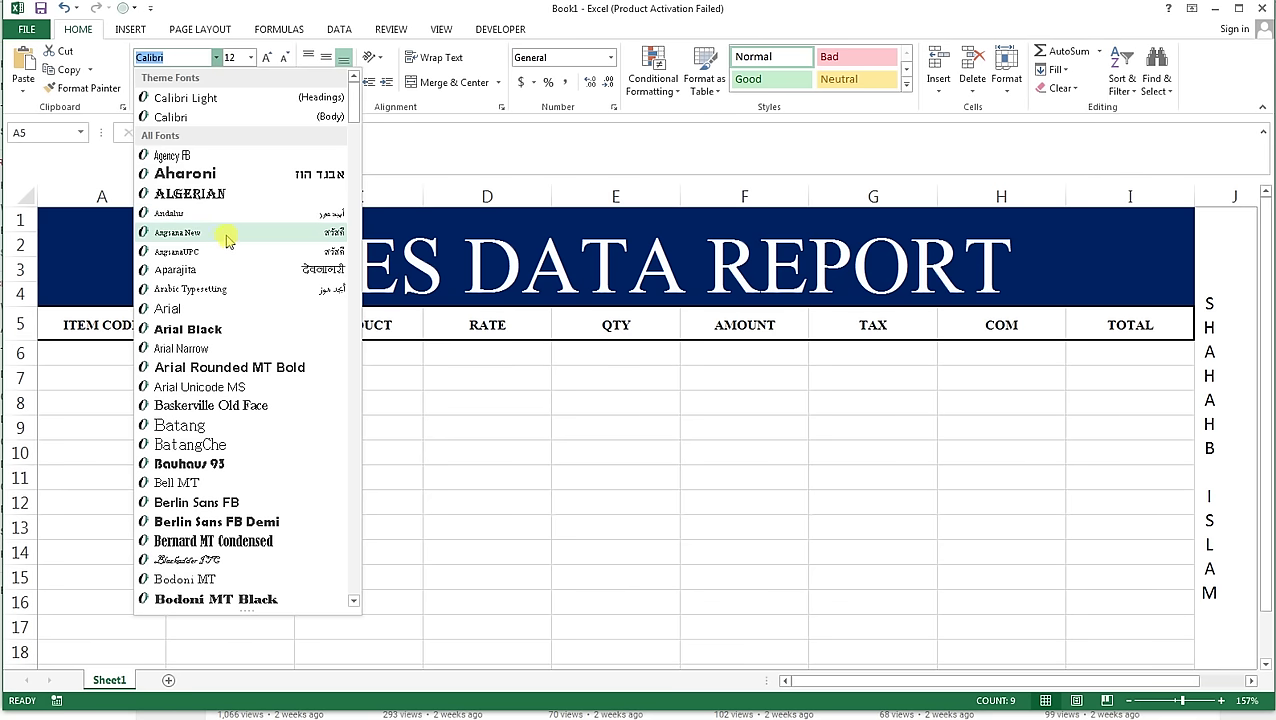
click(228, 240)
click(267, 58)
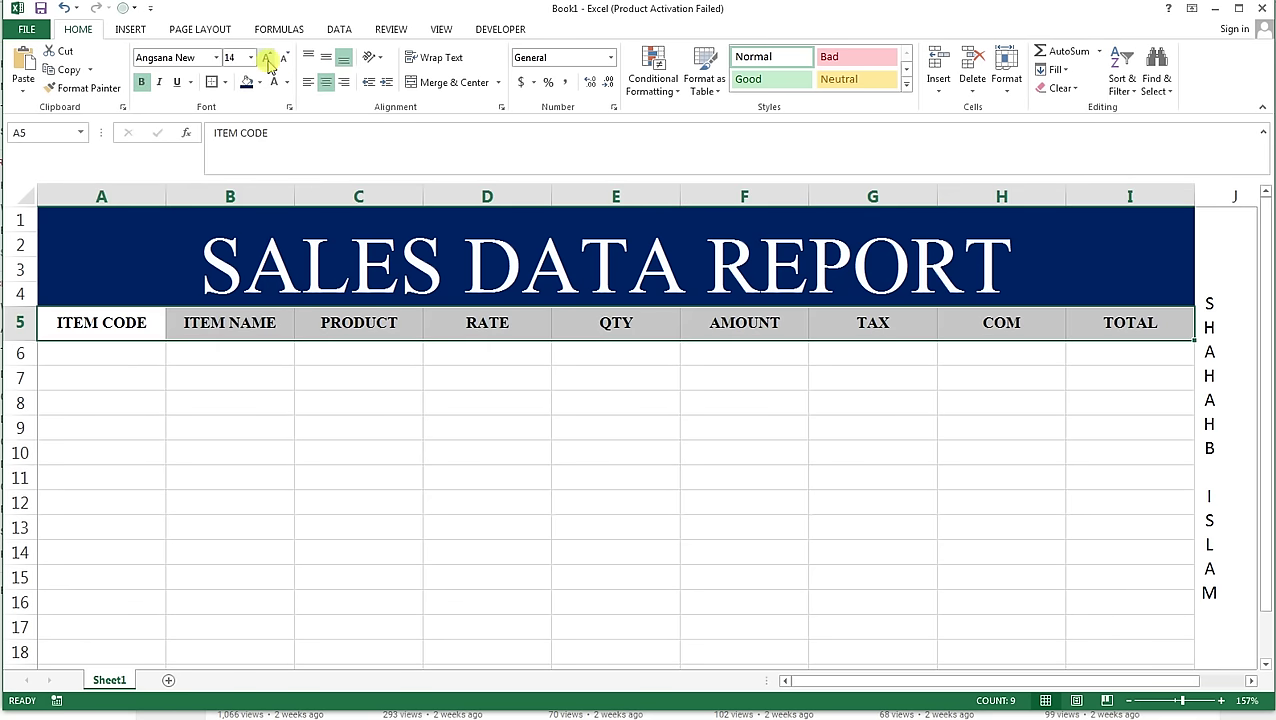
click(268, 59)
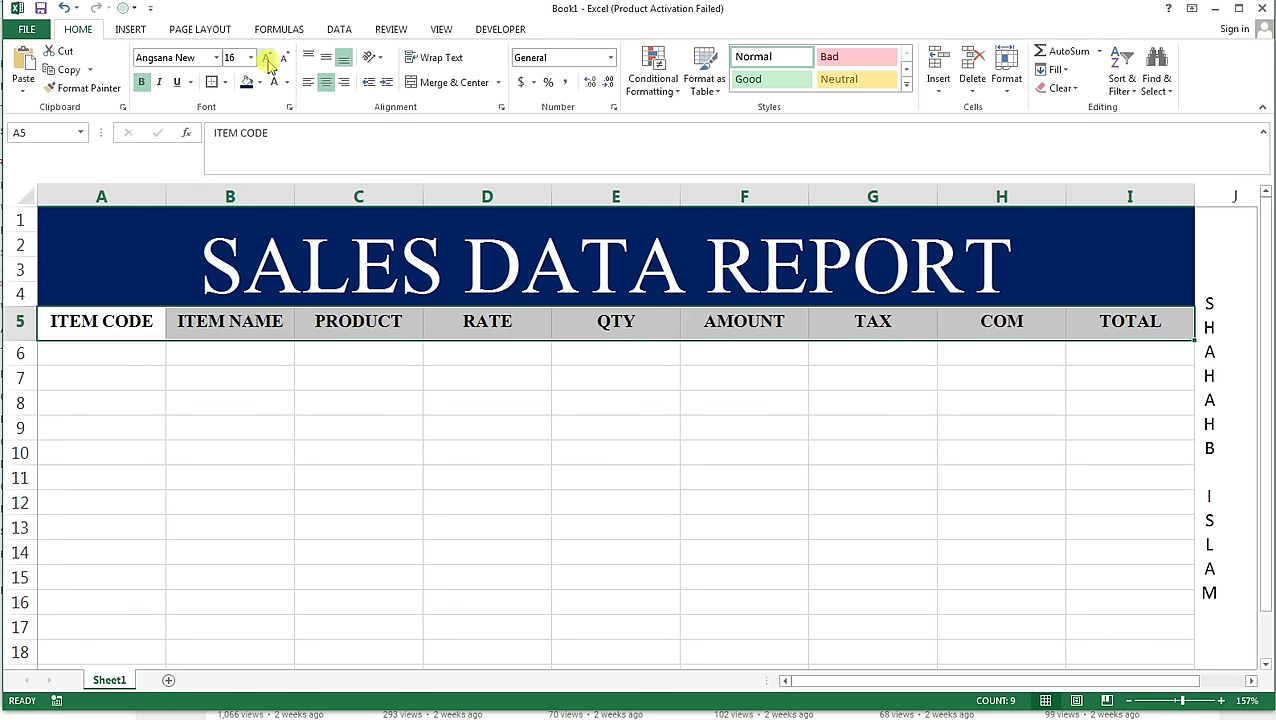
click(325, 57)
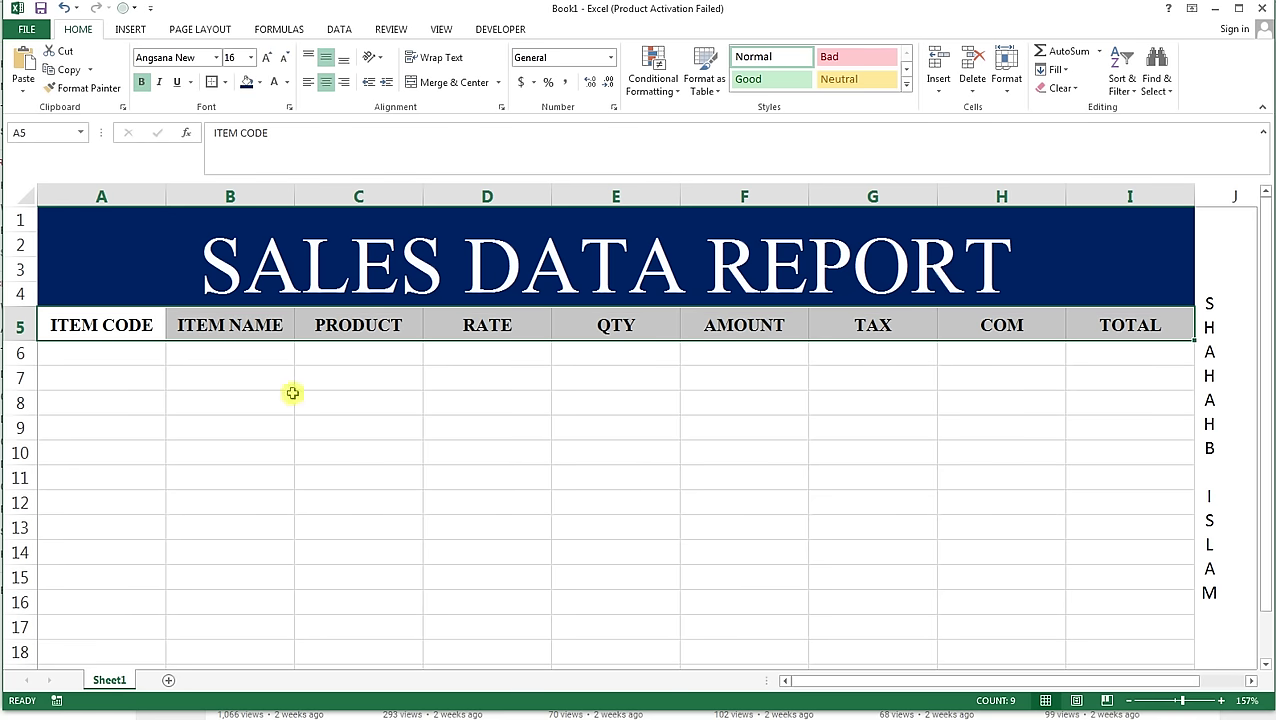
click(262, 83)
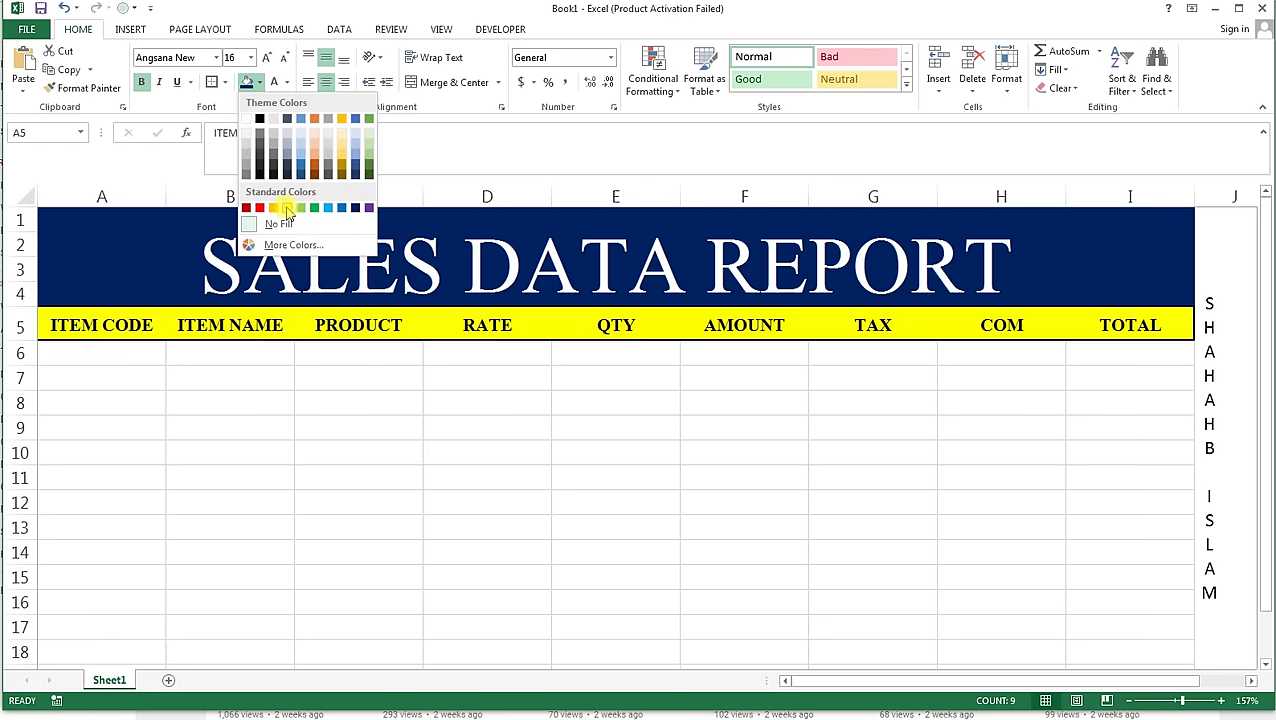
click(287, 207)
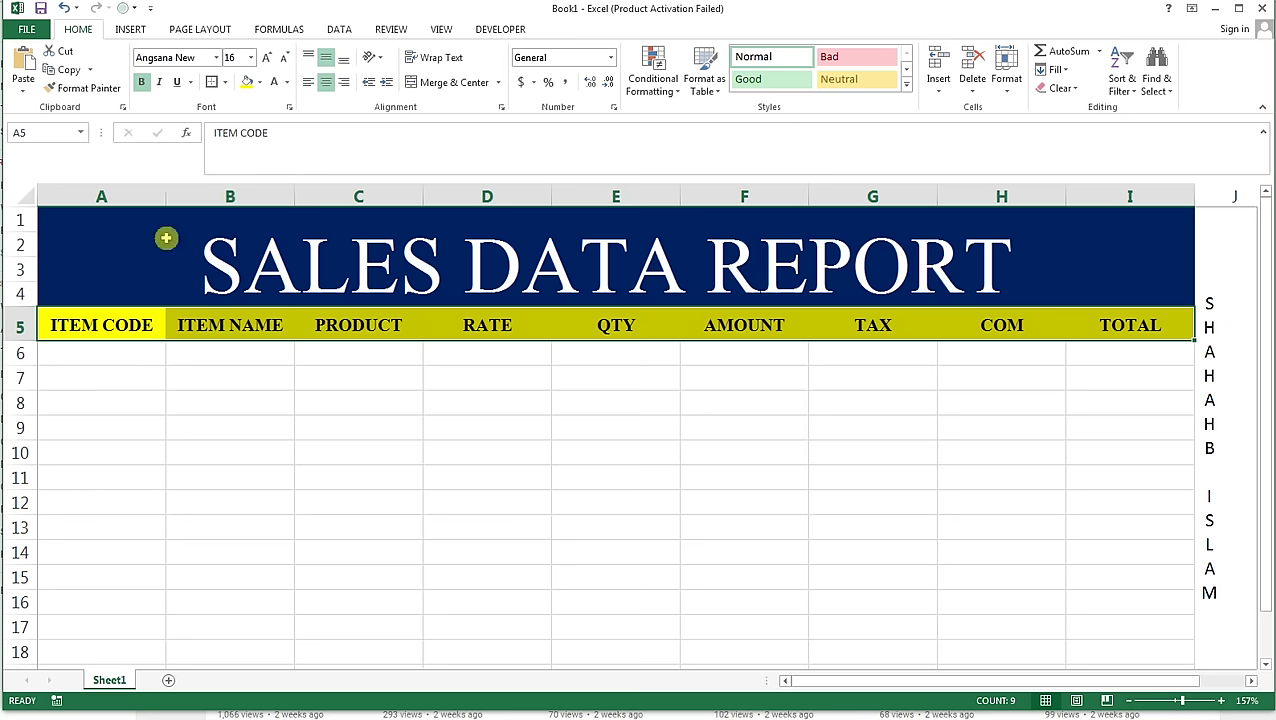
mouse_move(136, 322)
mouse_down()
mouse_move(926, 505)
mouse_move(1073, 601)
mouse_move(1085, 645)
mouse_up()
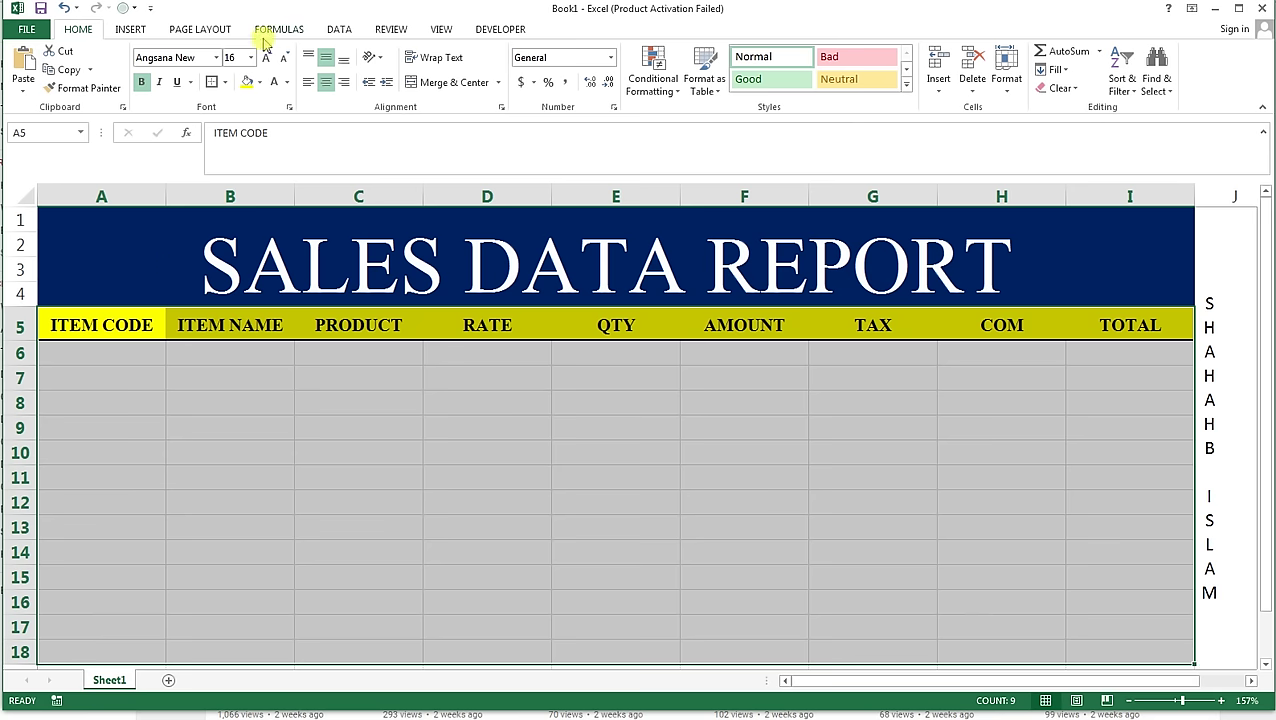
Apply All Borders to A5:I18 and enter item code 10012 in A7.
click(226, 82)
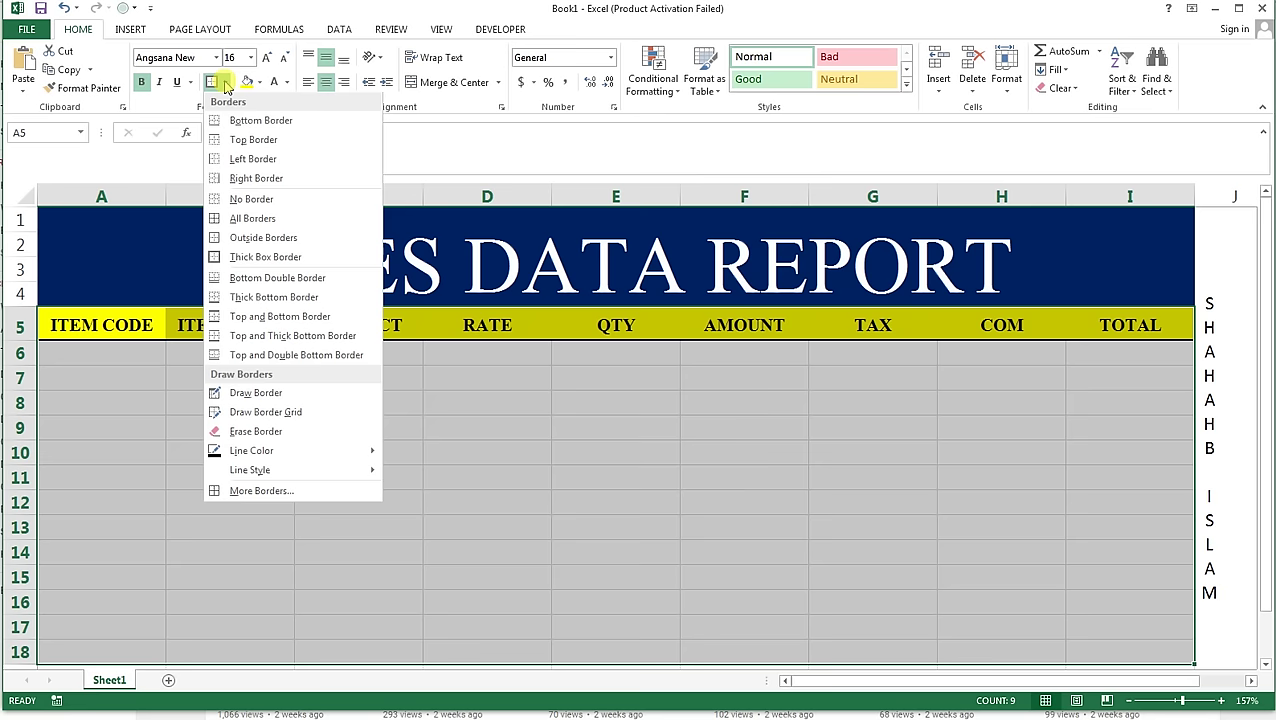
click(232, 222)
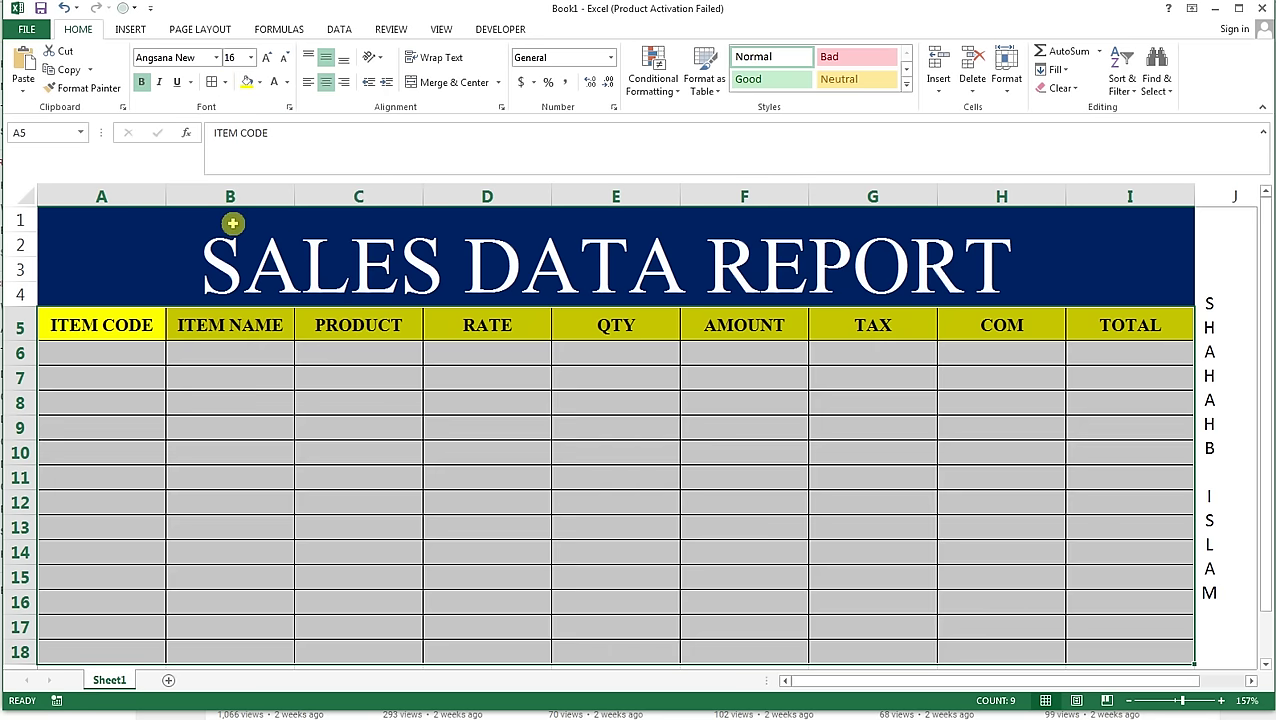
click(137, 376)
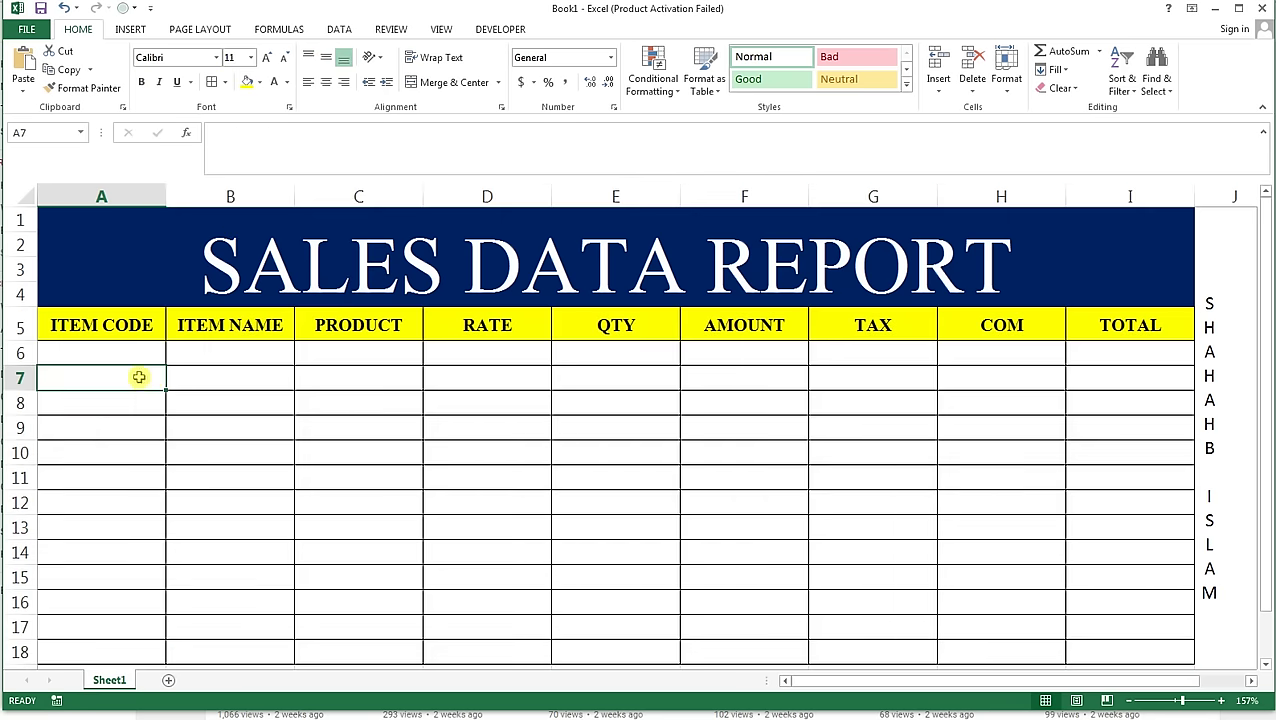
text(10012)
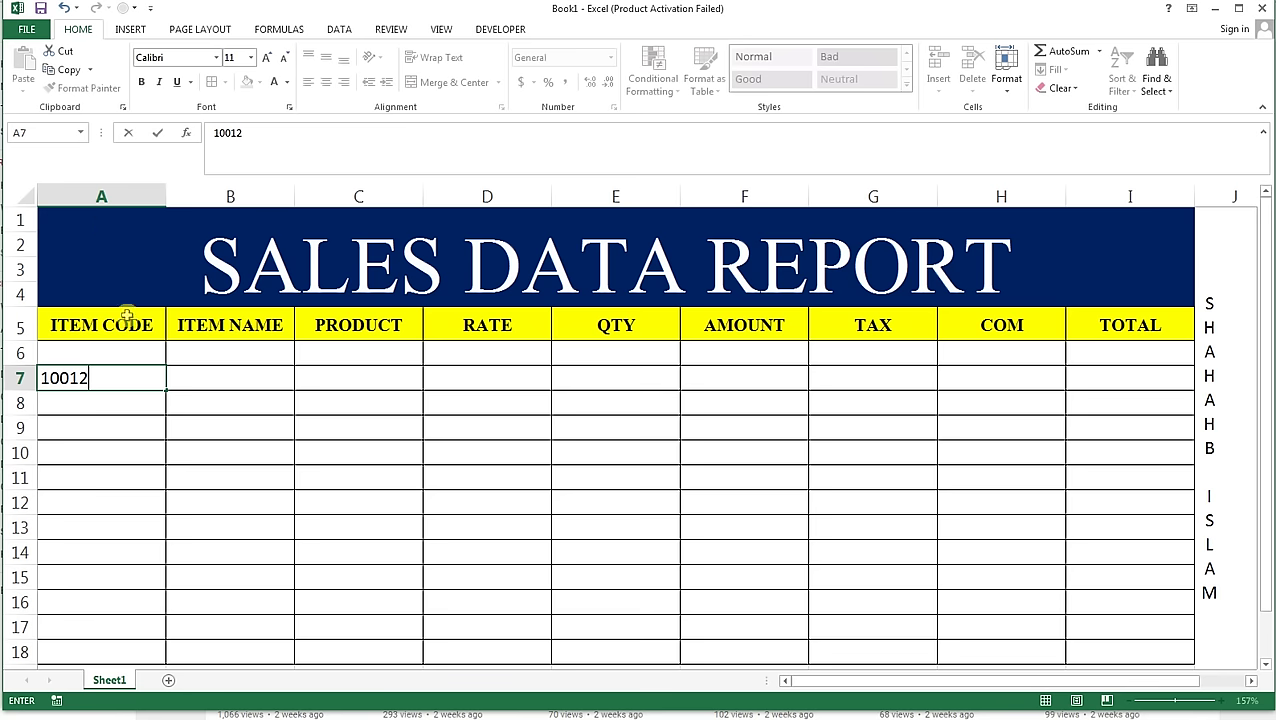
click(211, 387)
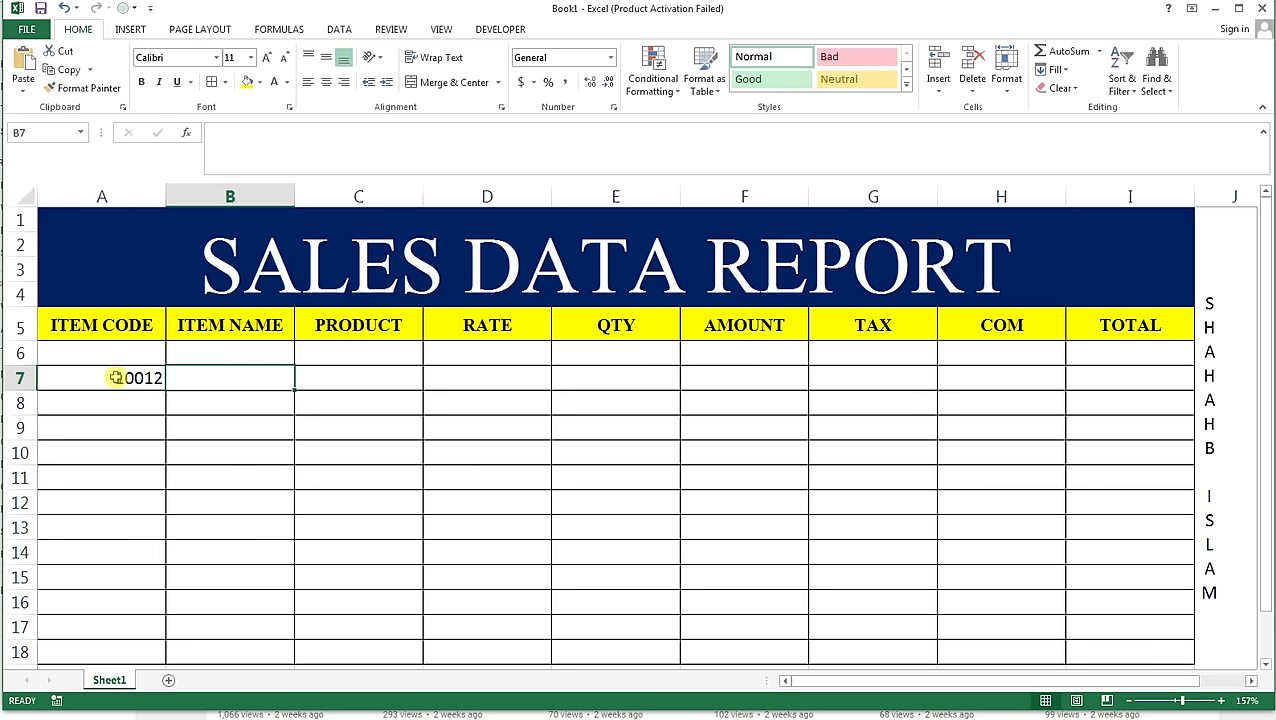
click(116, 377)
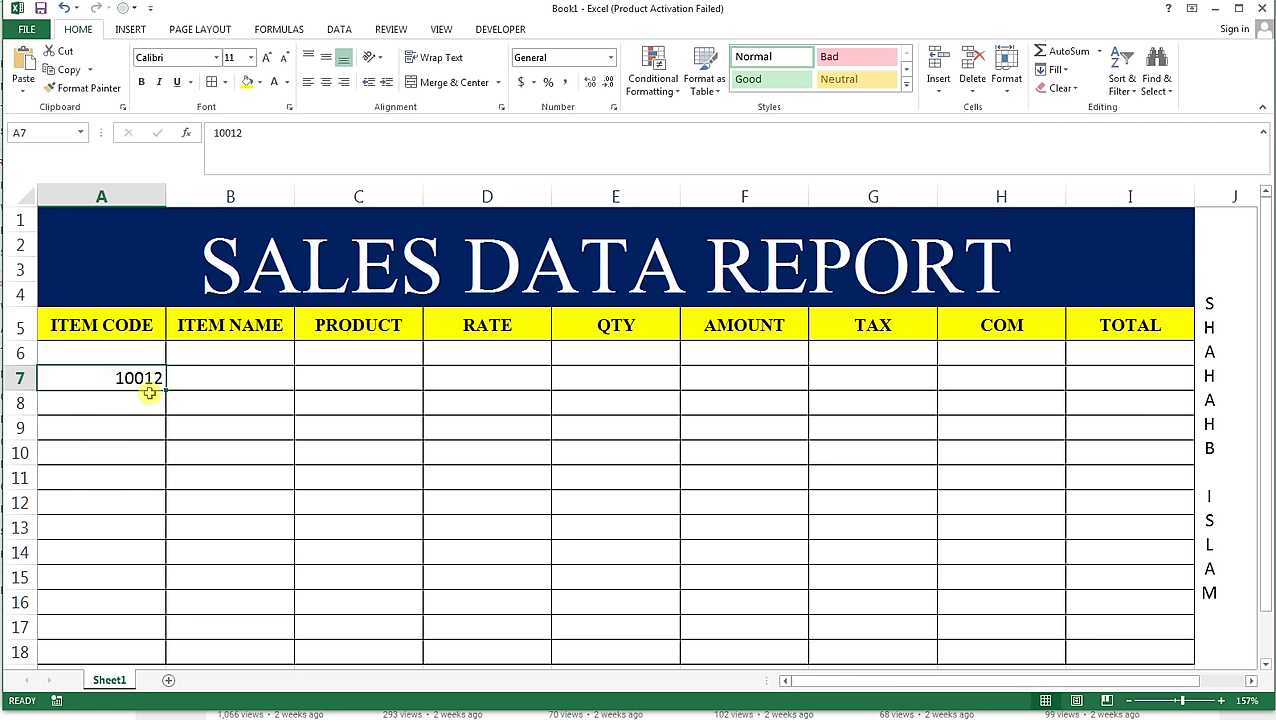
drag(167, 392, 167, 392)
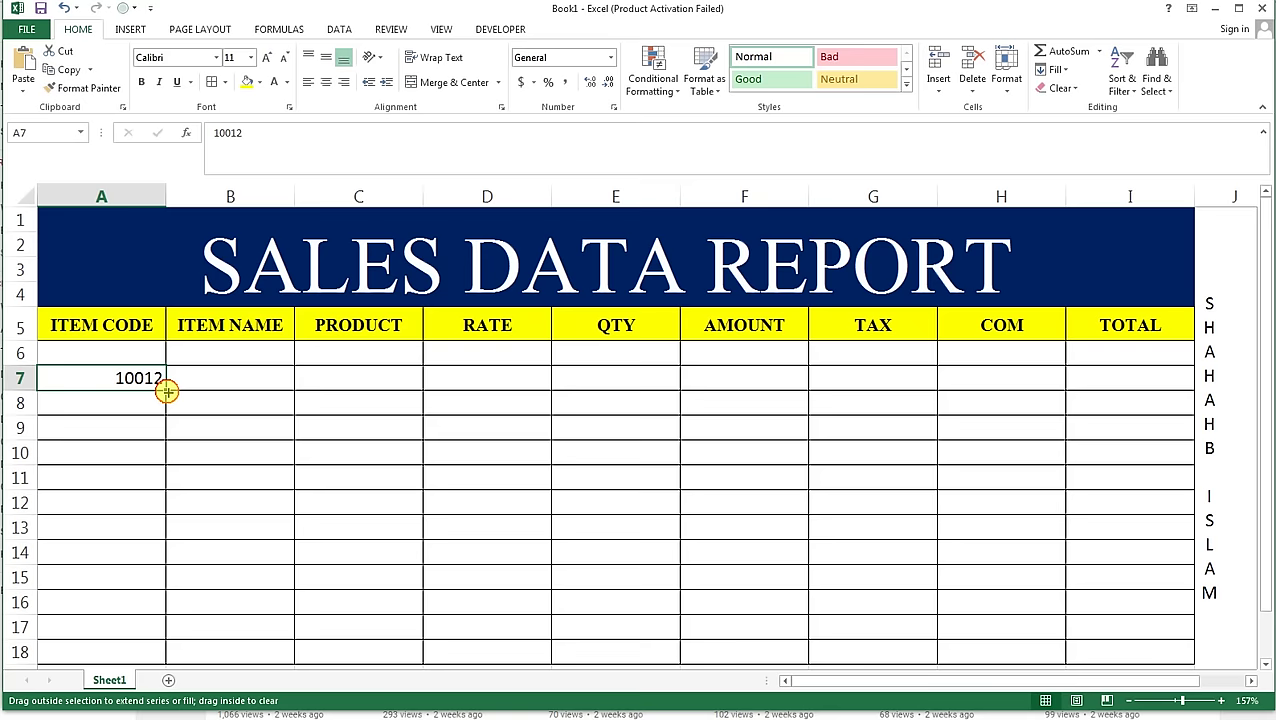
Fill item codes 10012–10023 down A7:A18, and make rows 7–18 centred and bold.
drag(166, 392, 163, 620)
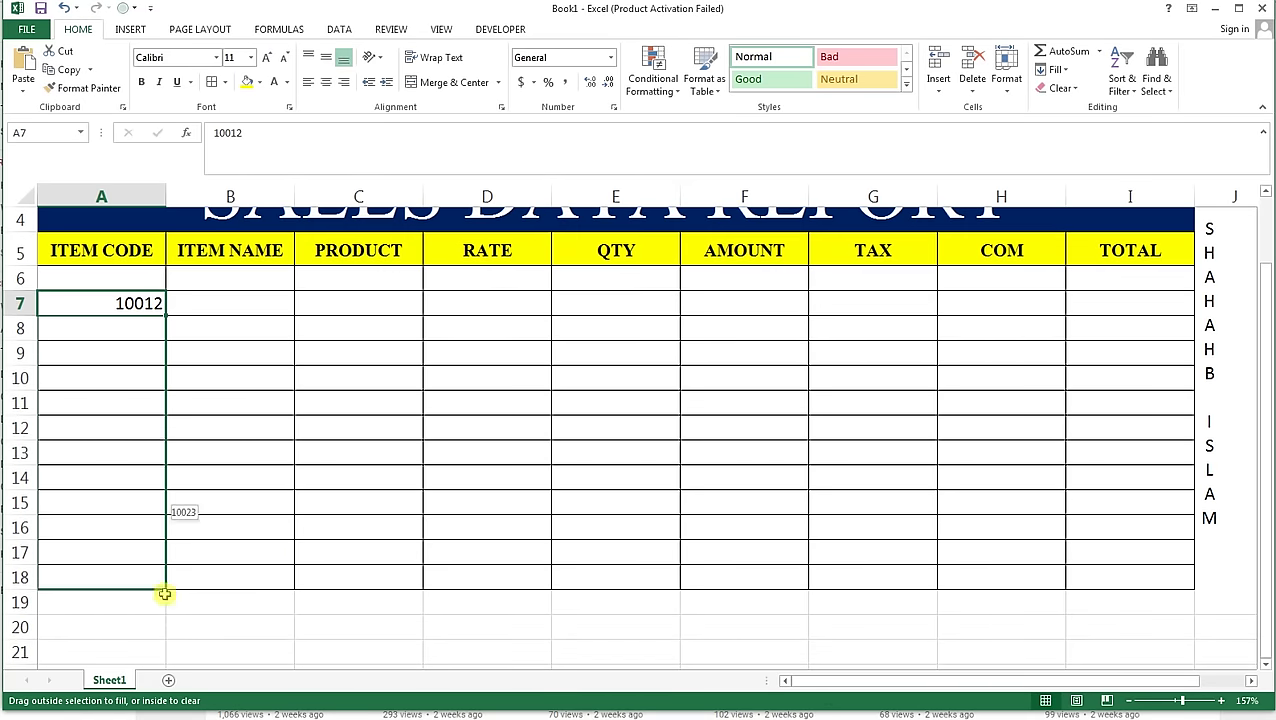
drag(163, 620, 165, 594)
scroll(282, 534, up, 1)
mouse_move(94, 378)
mouse_down()
mouse_move(920, 570)
mouse_move(1100, 625)
mouse_move(1102, 646)
mouse_up()
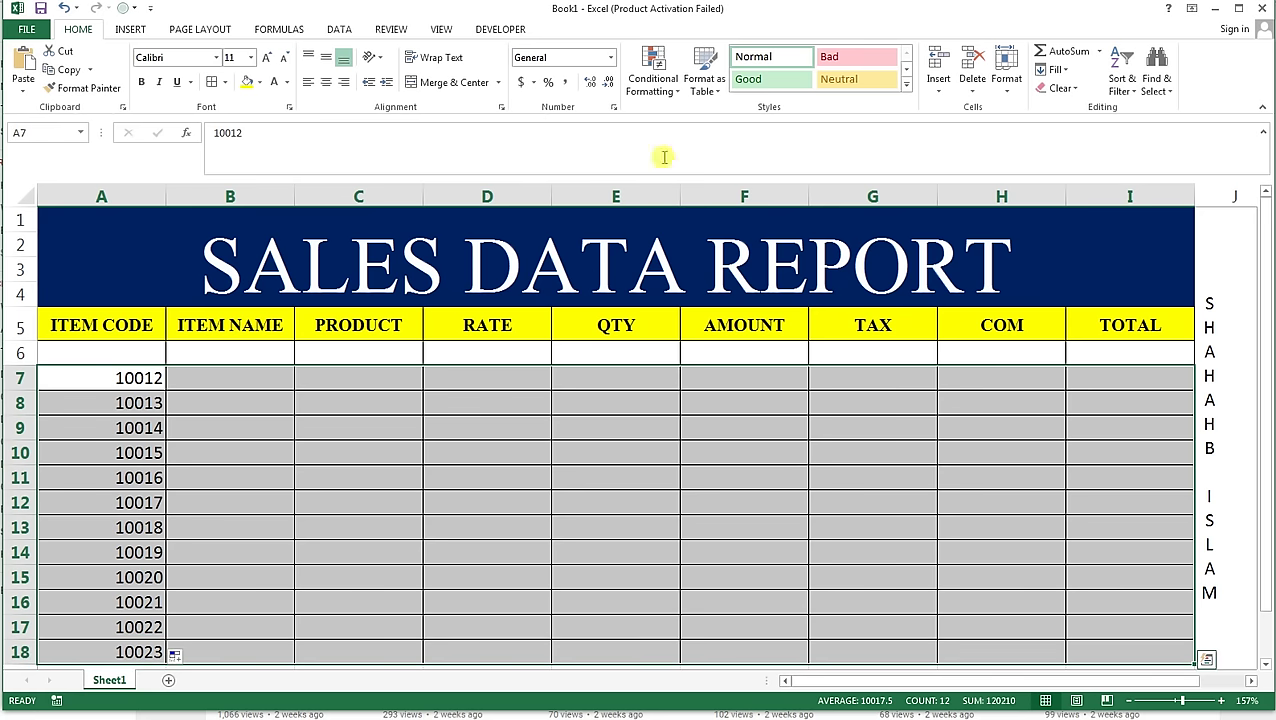
click(325, 85)
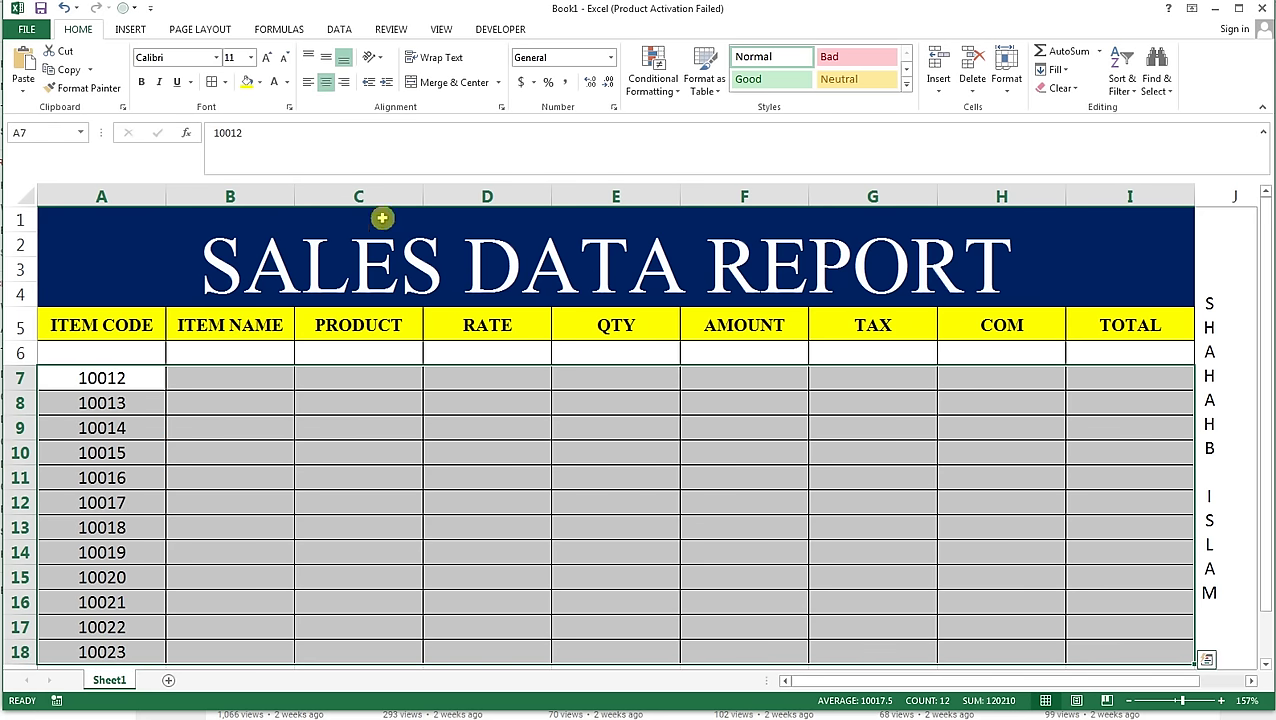
click(141, 82)
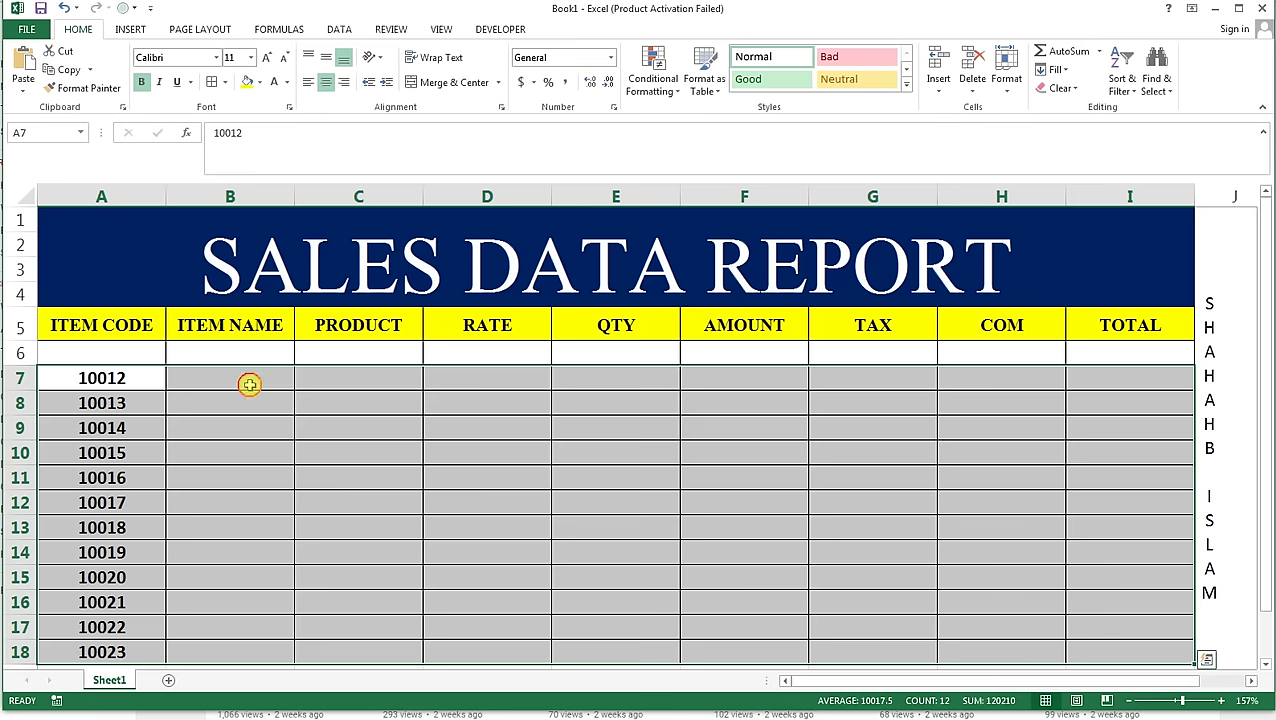
click(249, 384)
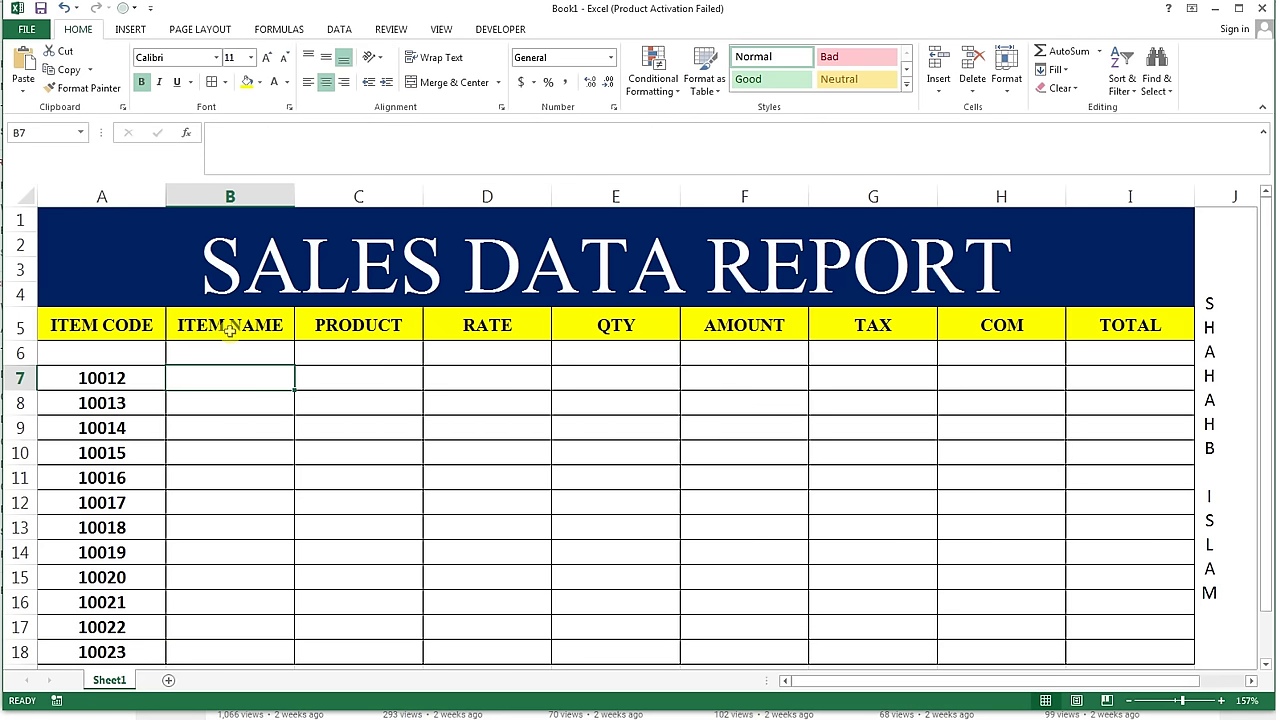
Change the B5 heading from ITEM NAME to EMP NAME.
double_click(220, 325)
drag(222, 325, 168, 320)
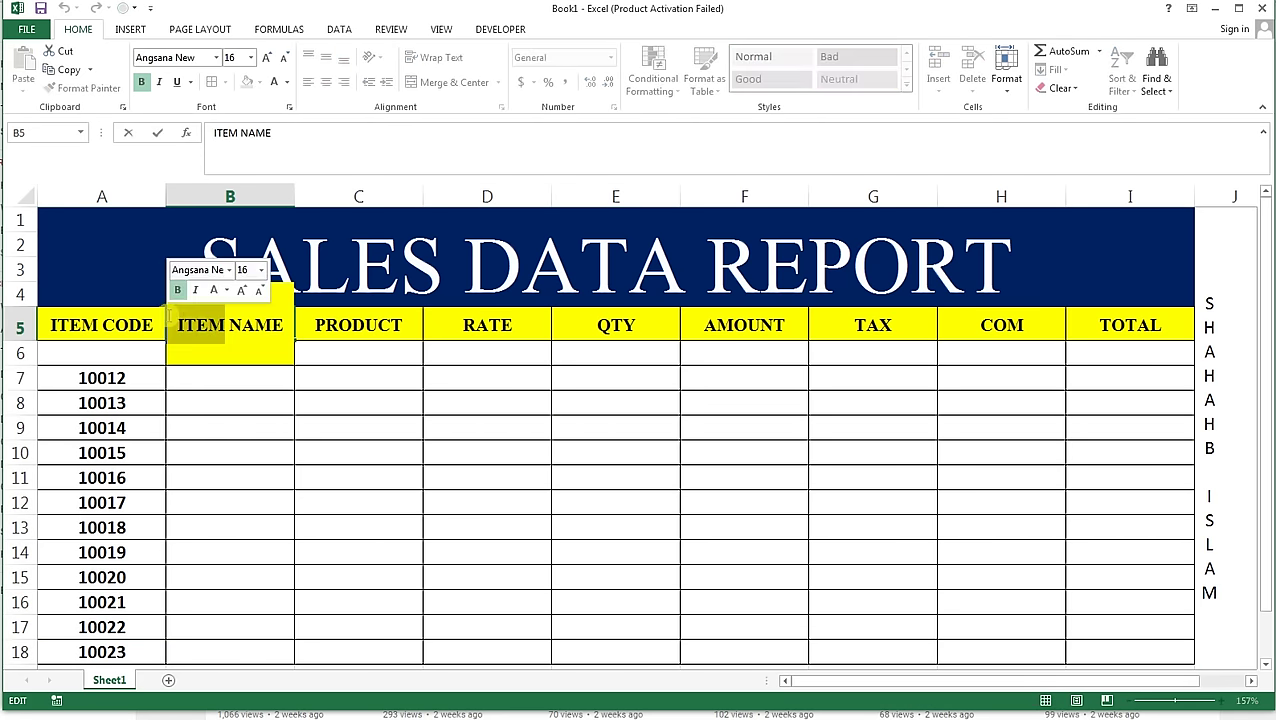
key(BackSpace)
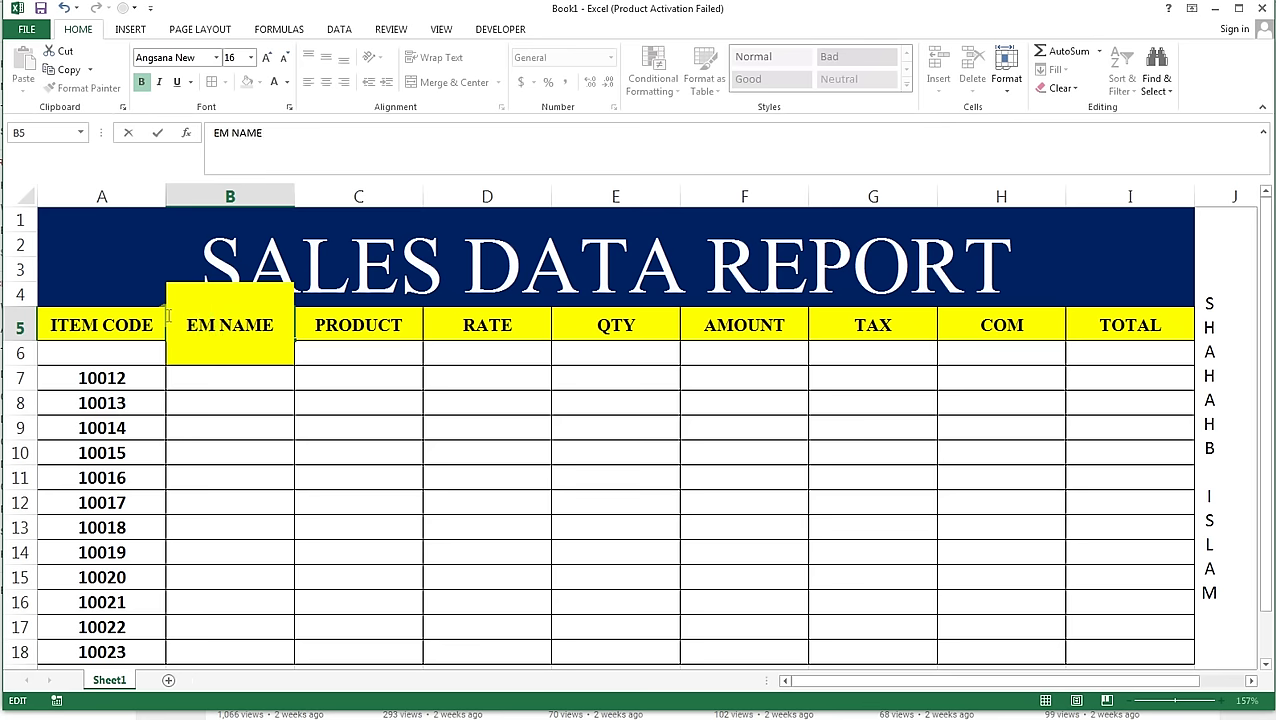
text(P)
key(Tab)
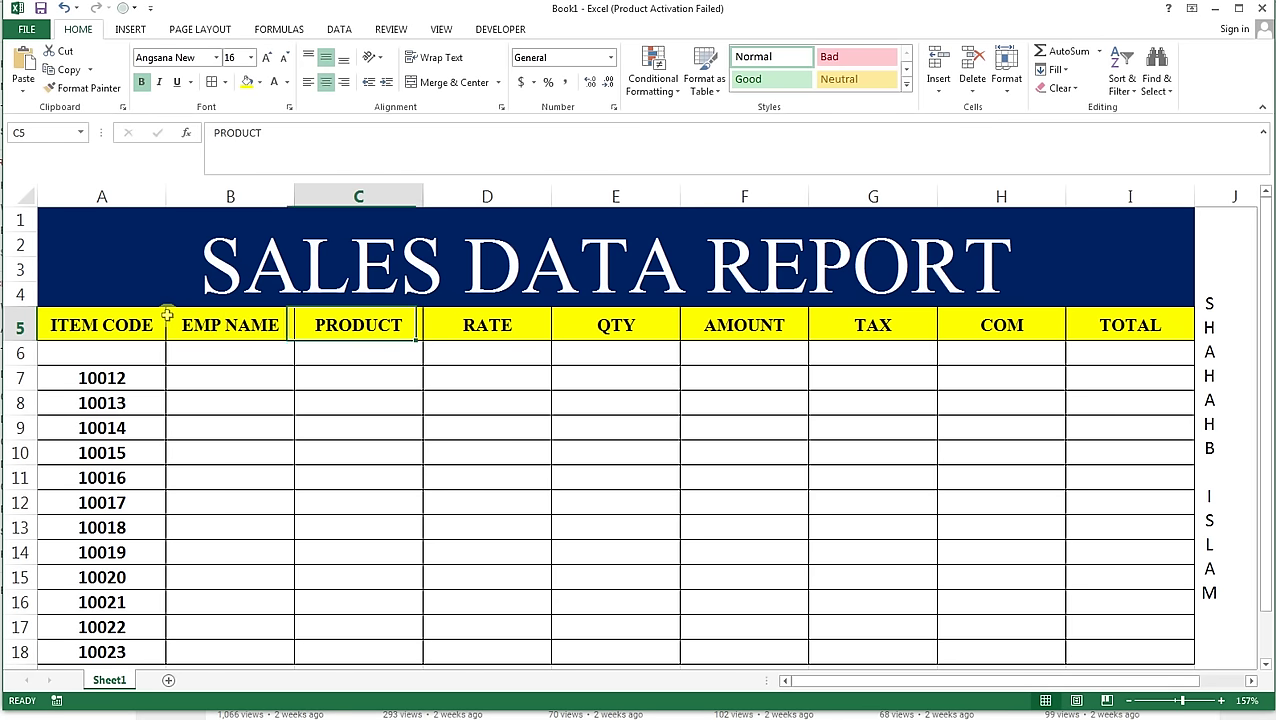
Enter the first employee's name in B7 and fill employee names down to B18.
click(216, 373)
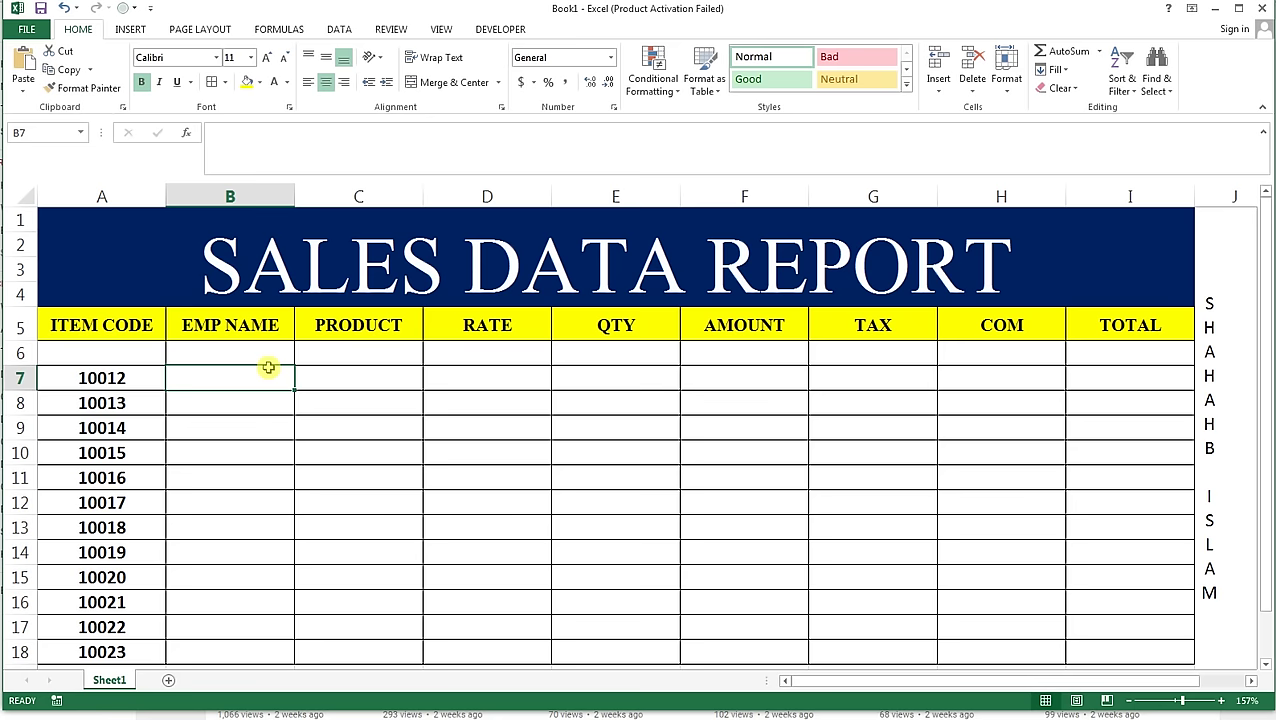
text(NOOR KHAN)
key(Return)
click(281, 374)
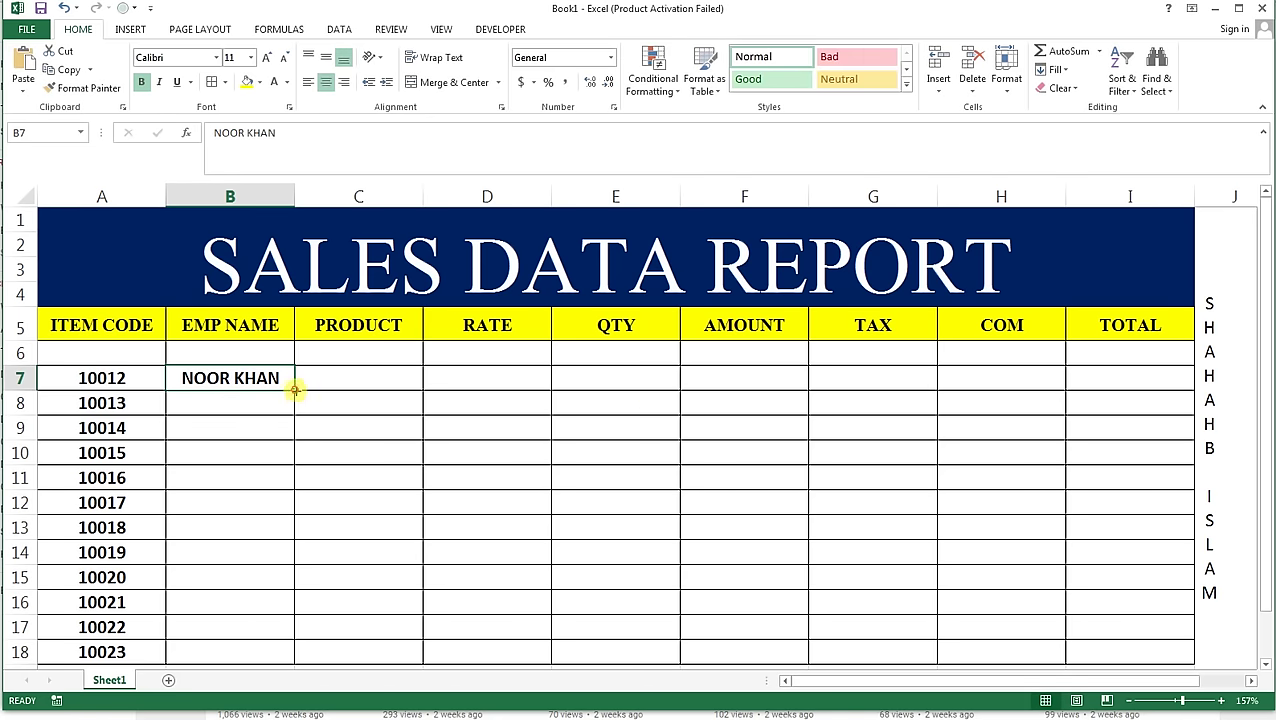
drag(295, 390, 265, 652)
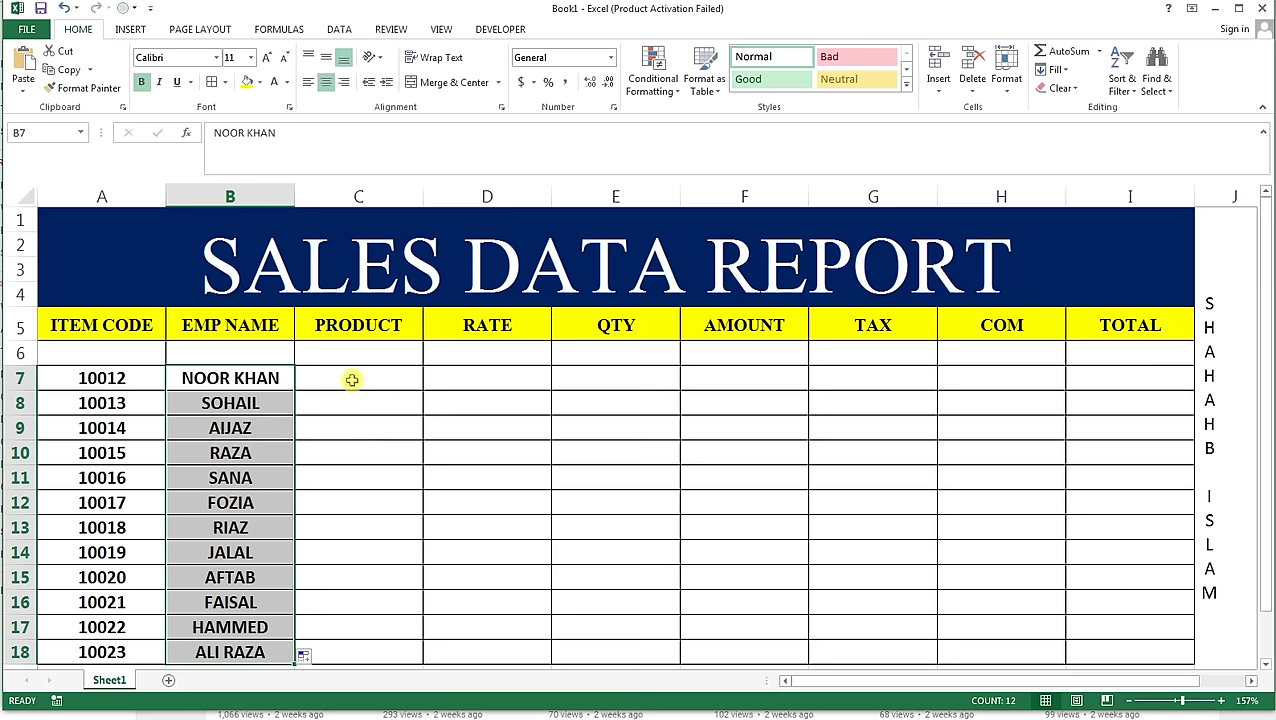
Fill C7:E18 with product names, rates and quantities, starting BAT & BALL, 500, 10.
click(353, 380)
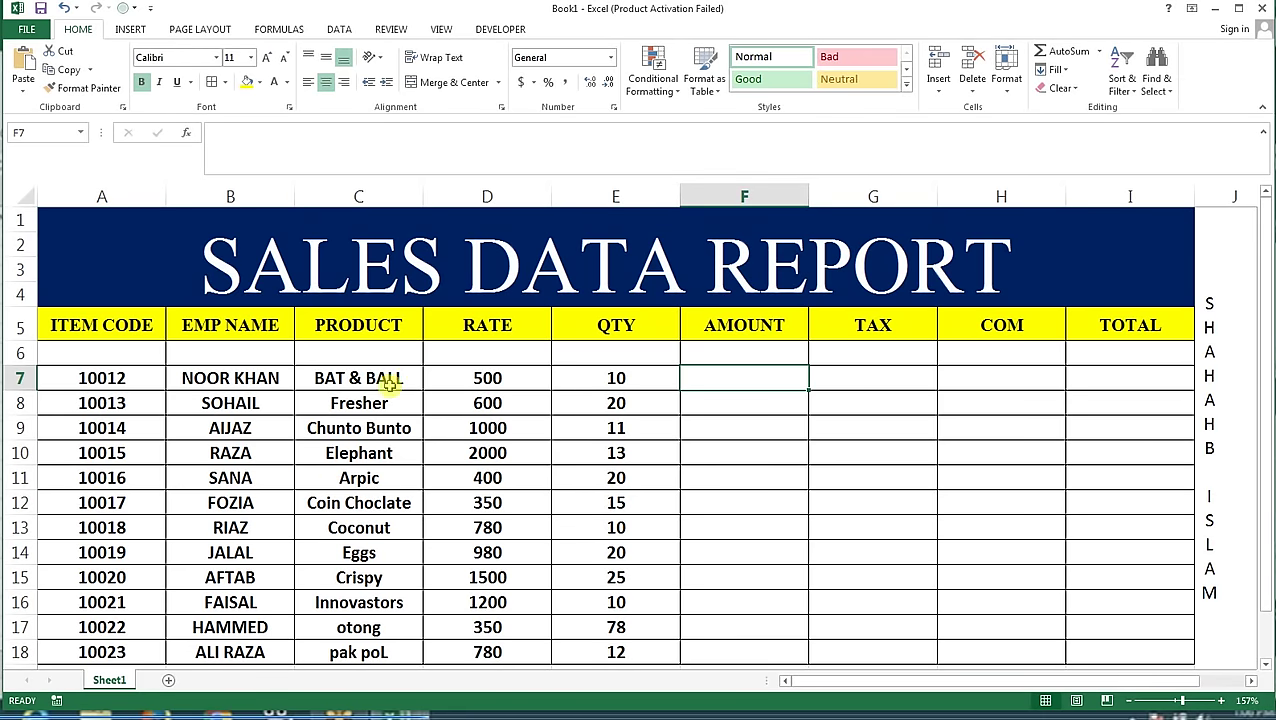
drag(350, 378, 351, 652)
drag(534, 370, 516, 652)
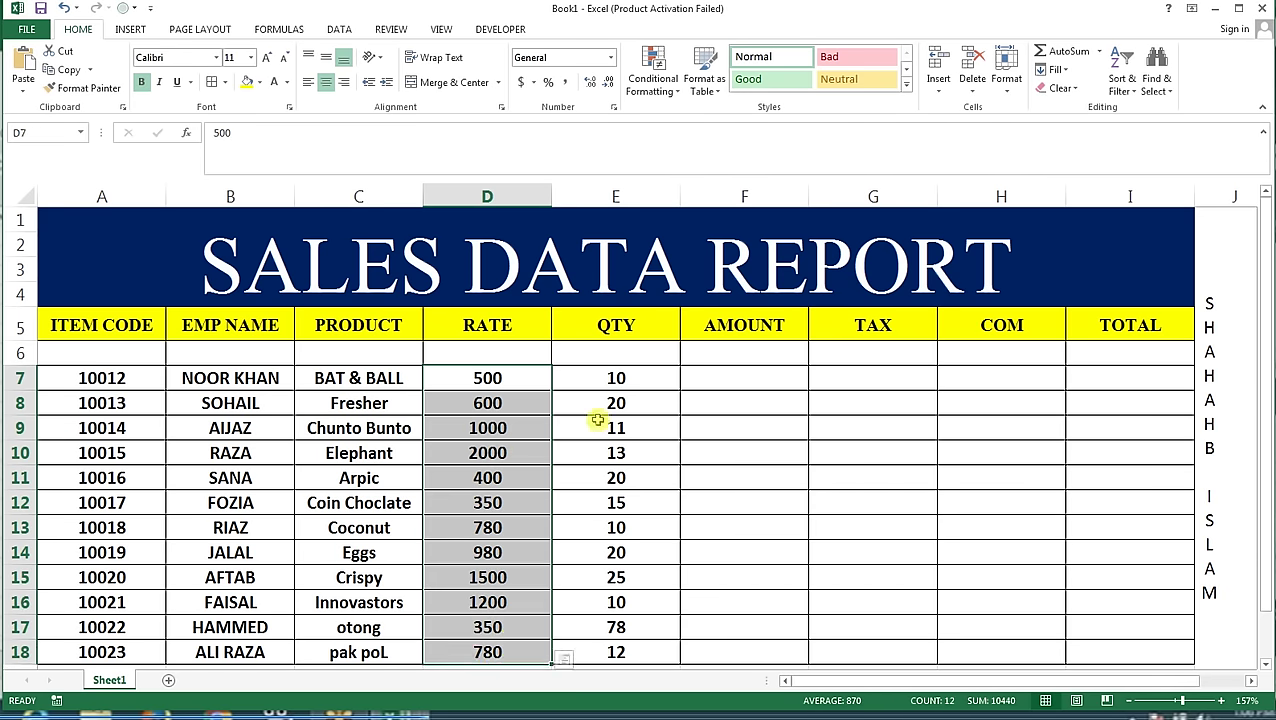
drag(612, 382, 602, 646)
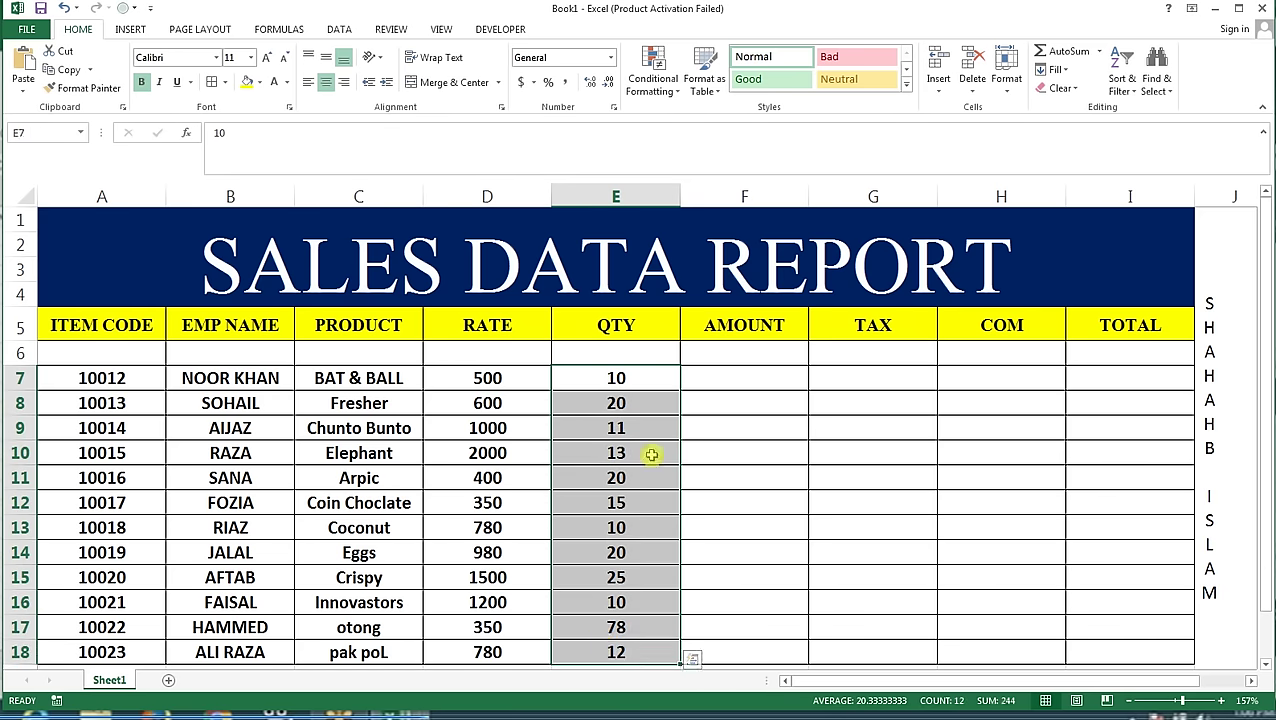
mouse_move(396, 378)
mouse_down()
mouse_move(487, 463)
mouse_move(606, 648)
mouse_up()
click(734, 375)
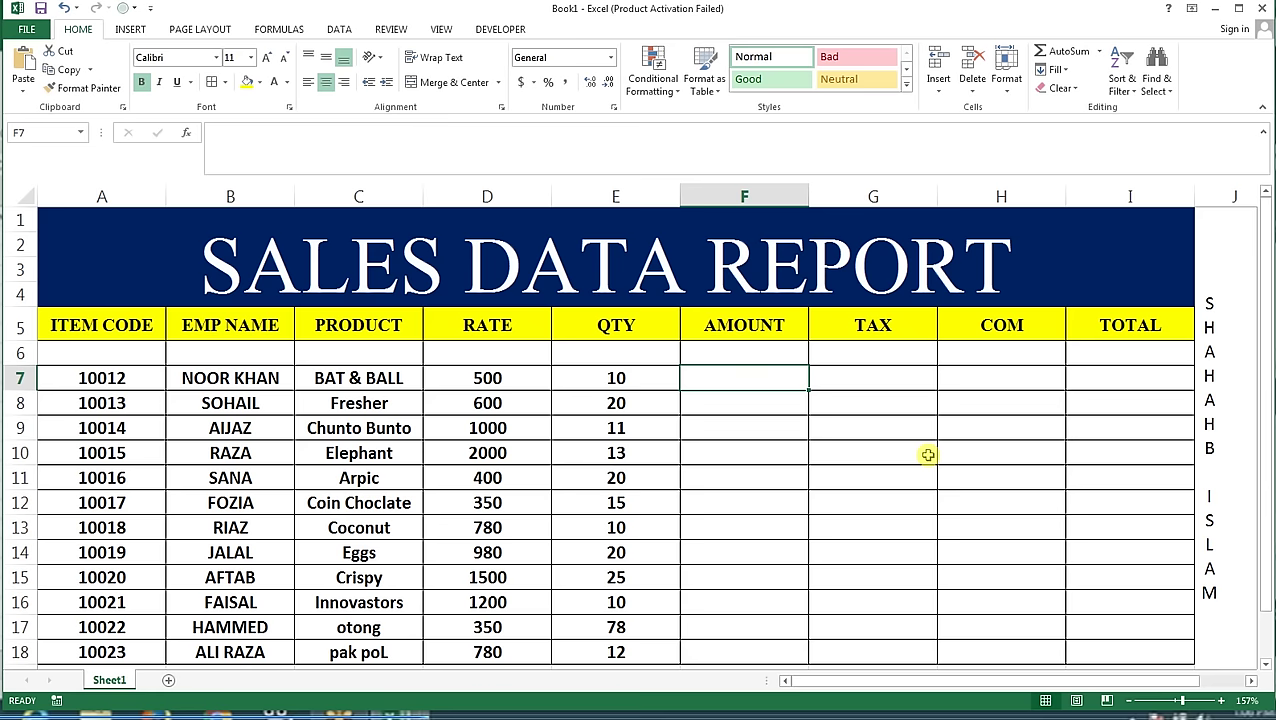
Enter =D7*E7 in F7 and fill it down to F18, giving amounts 5000 to 9360.
text(=)
key(Left)
key(Left)
key(Left)
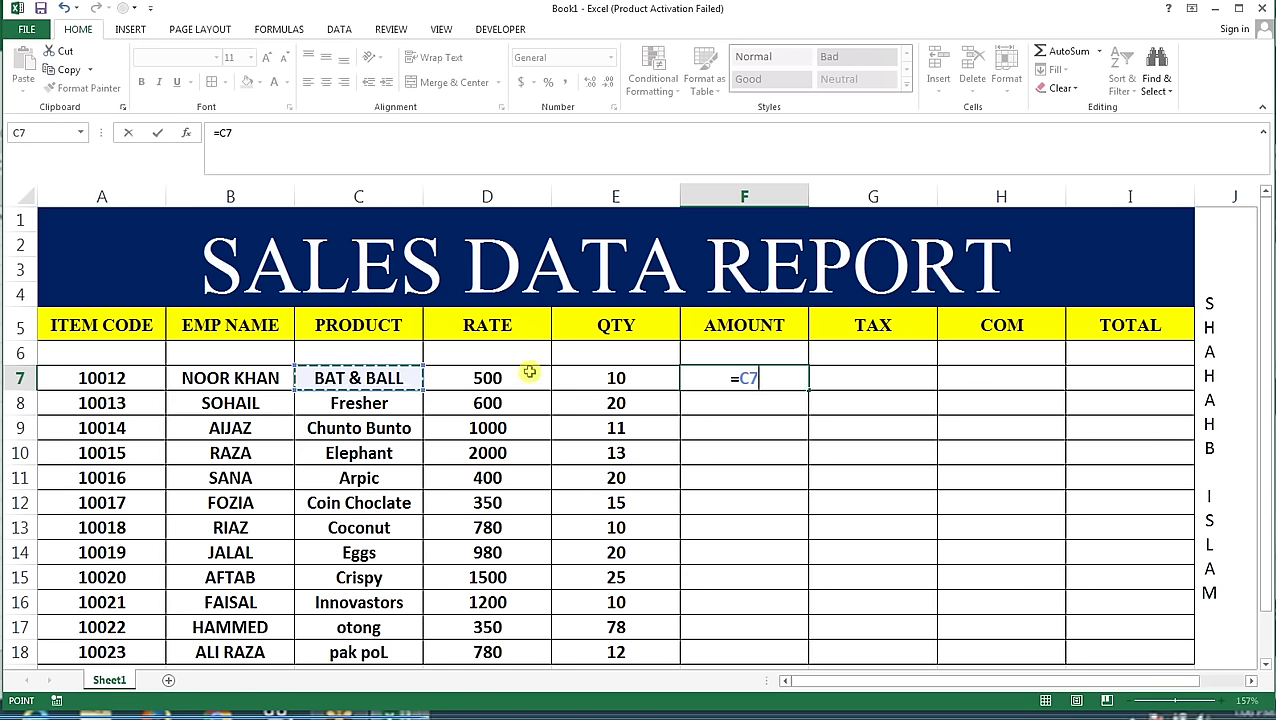
click(512, 380)
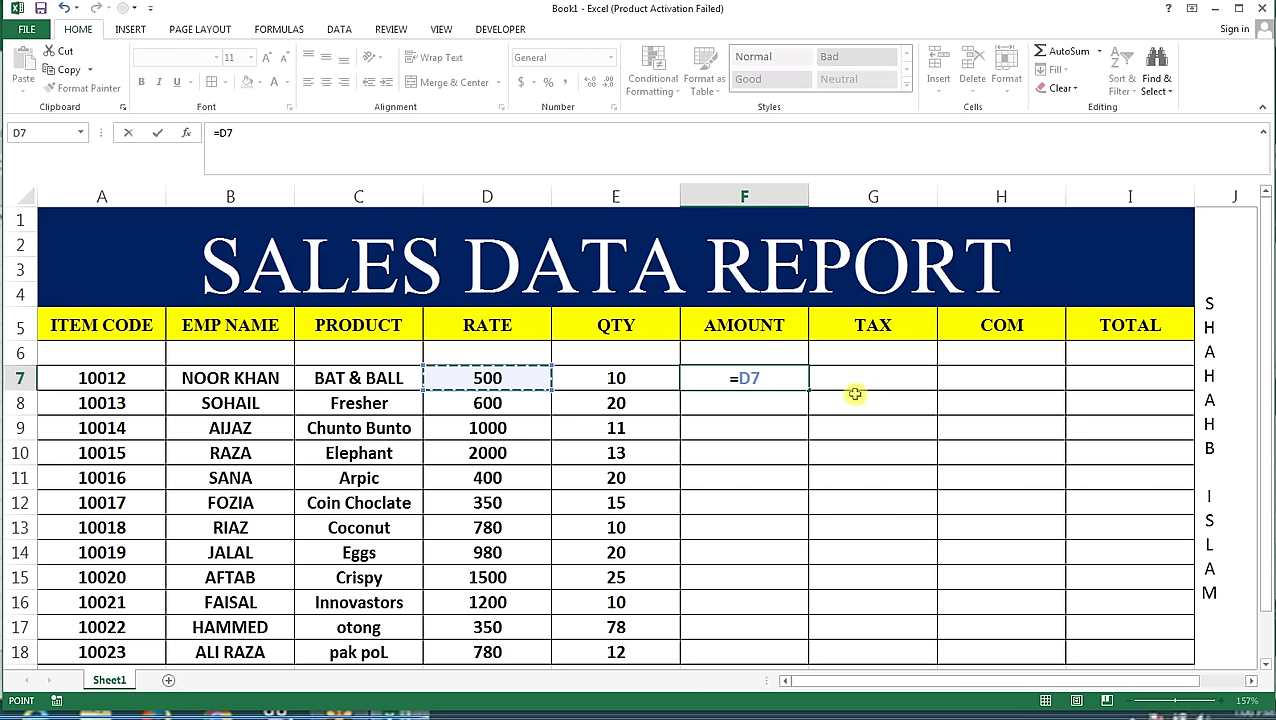
text(*)
click(628, 381)
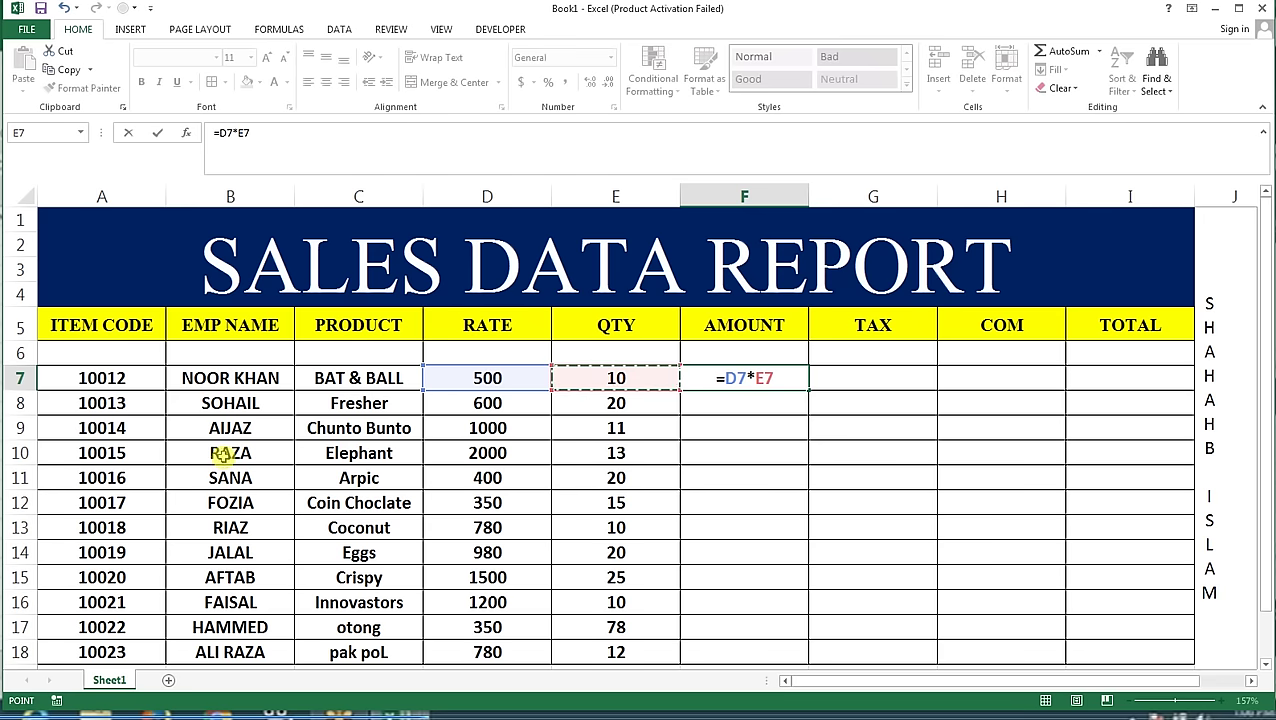
key(Return)
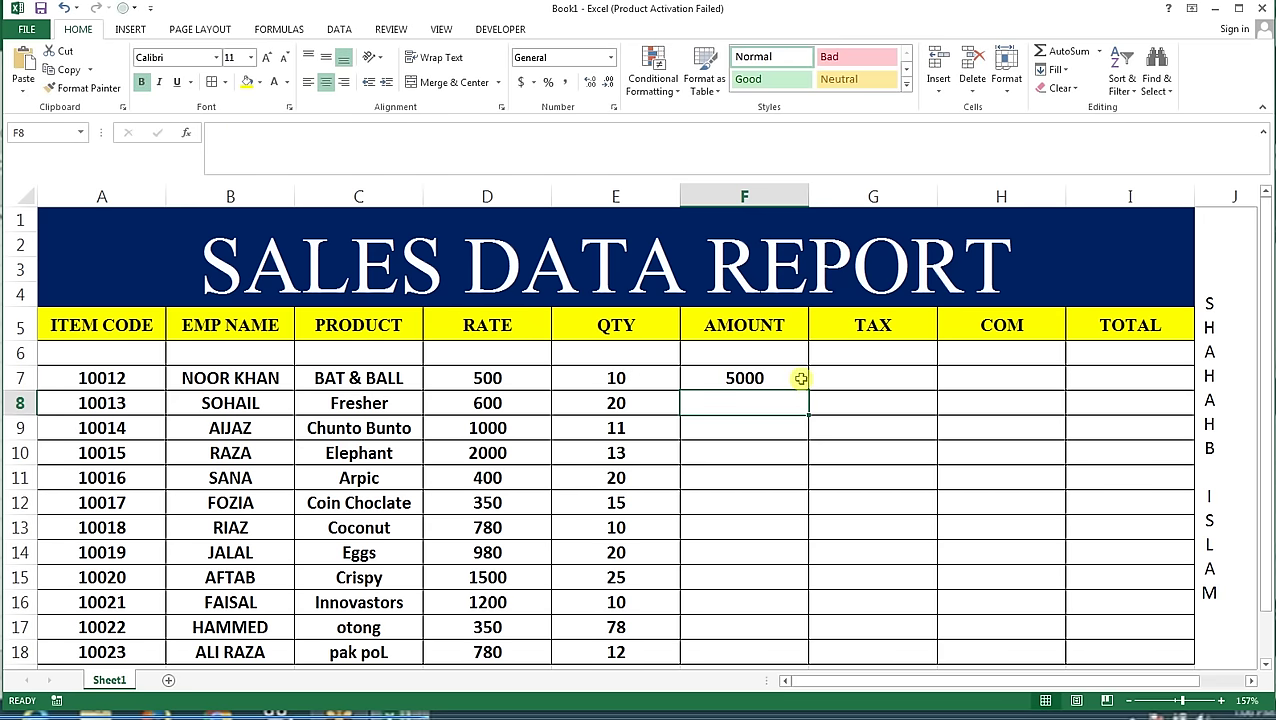
click(801, 378)
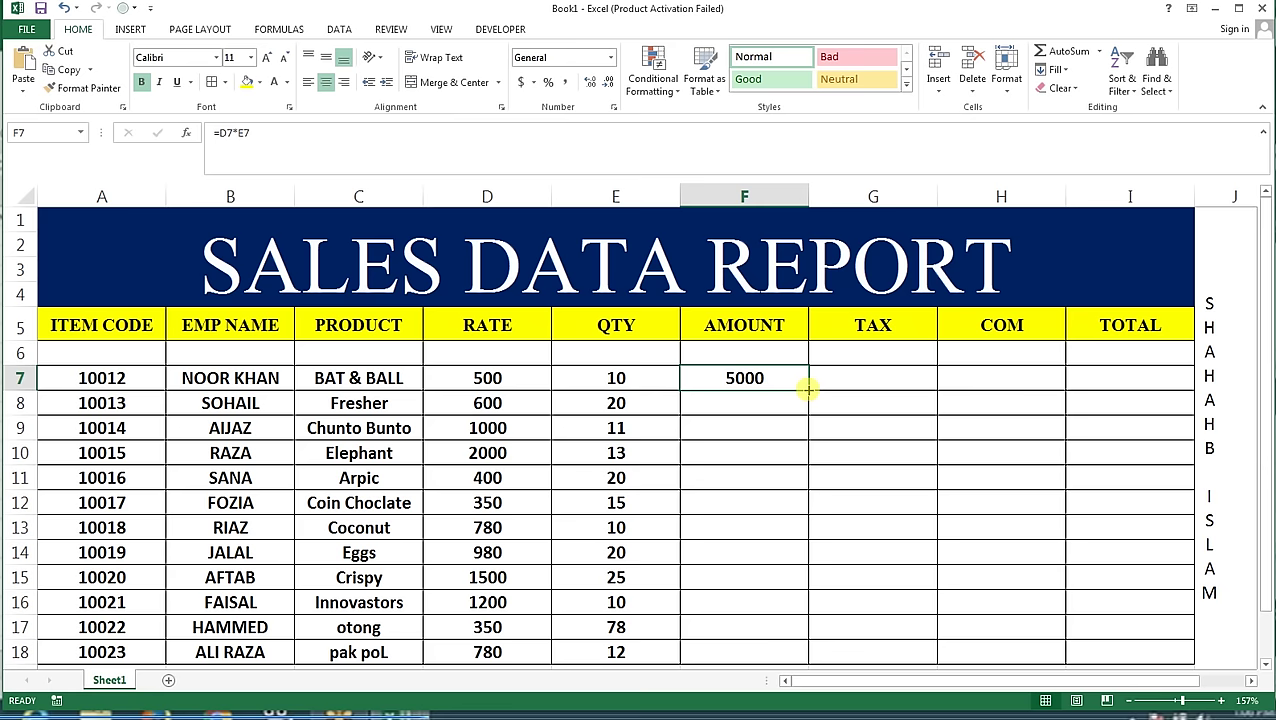
drag(808, 390, 803, 660)
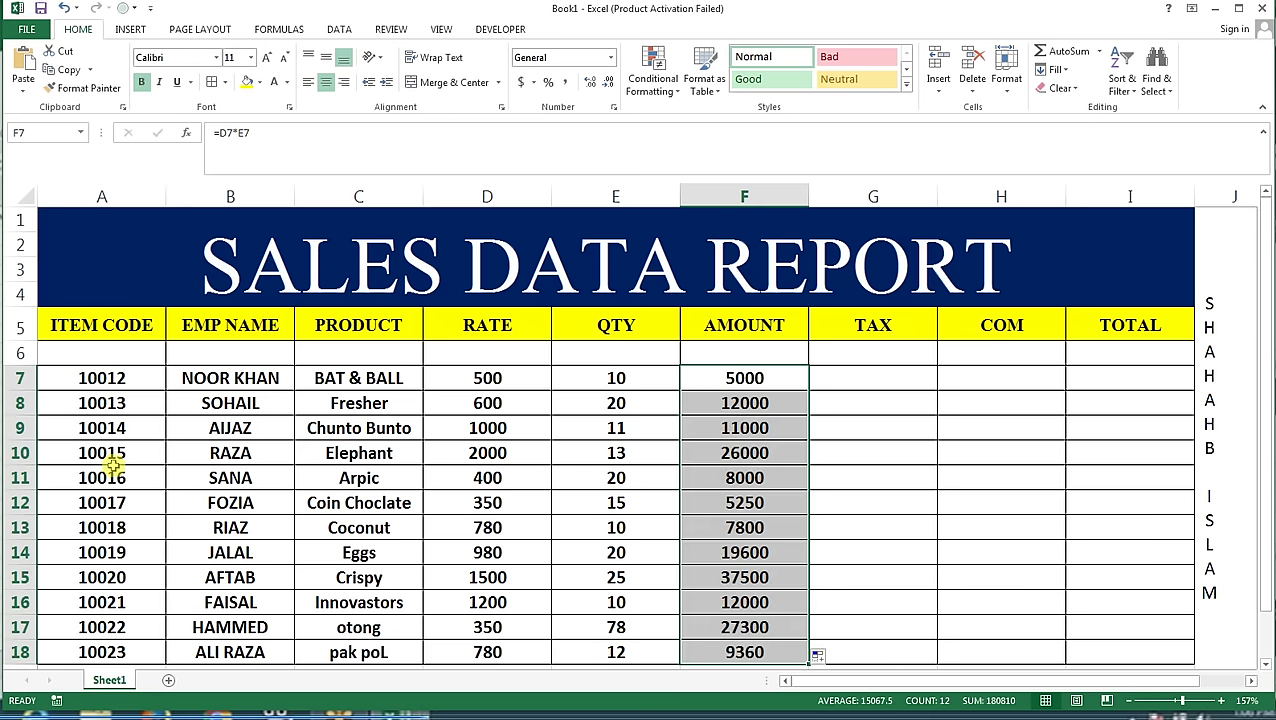
click(843, 372)
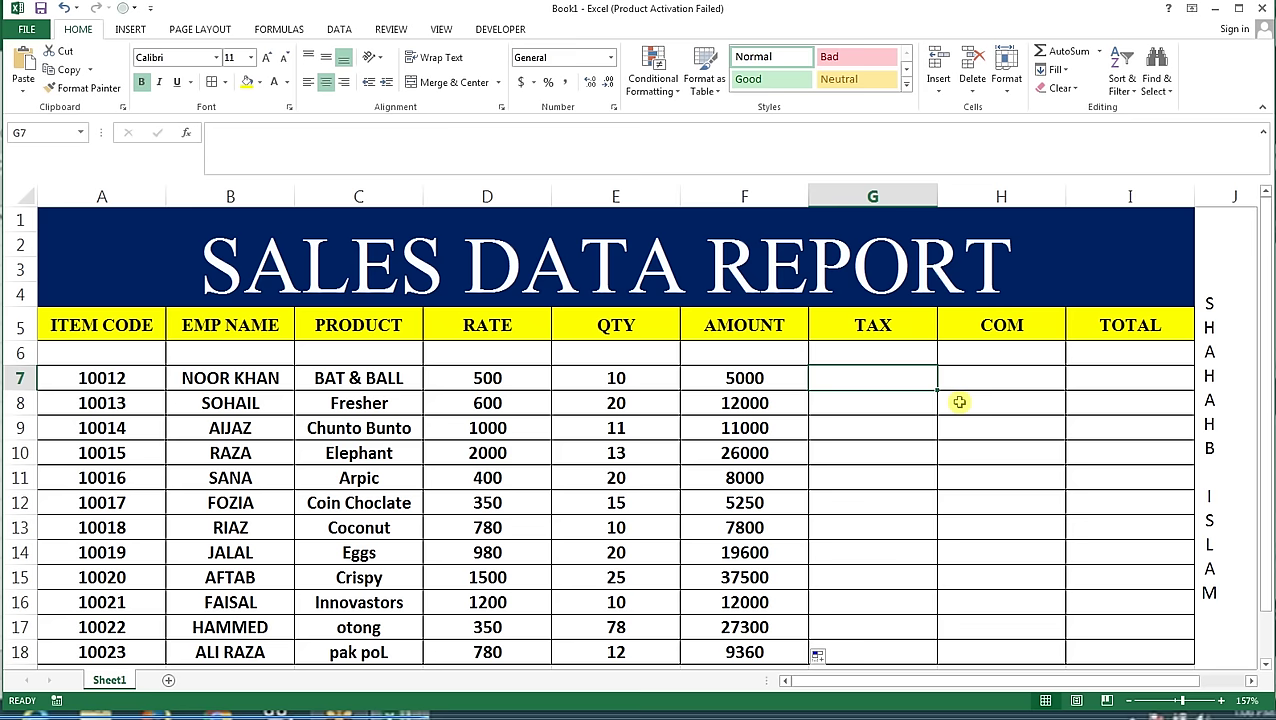
Enter =F7*5% in G7 and fill it down to G18, giving tax from 250 to 468.
text(=)
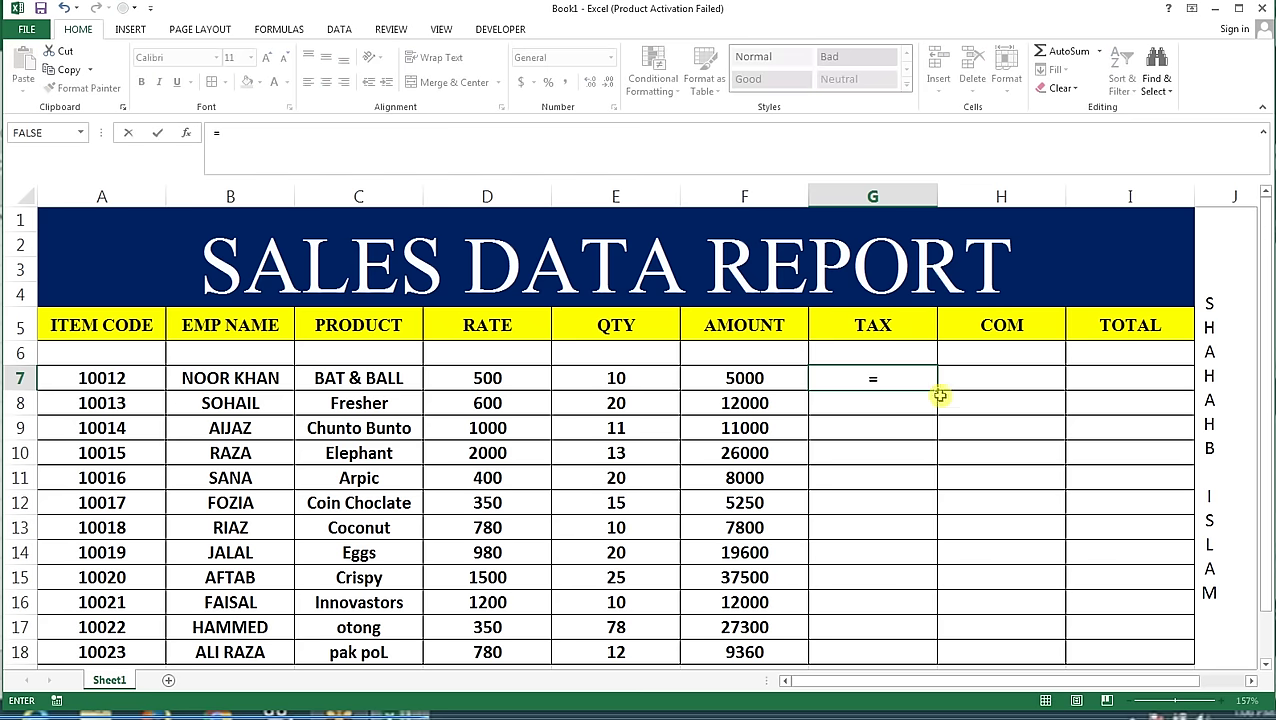
click(794, 371)
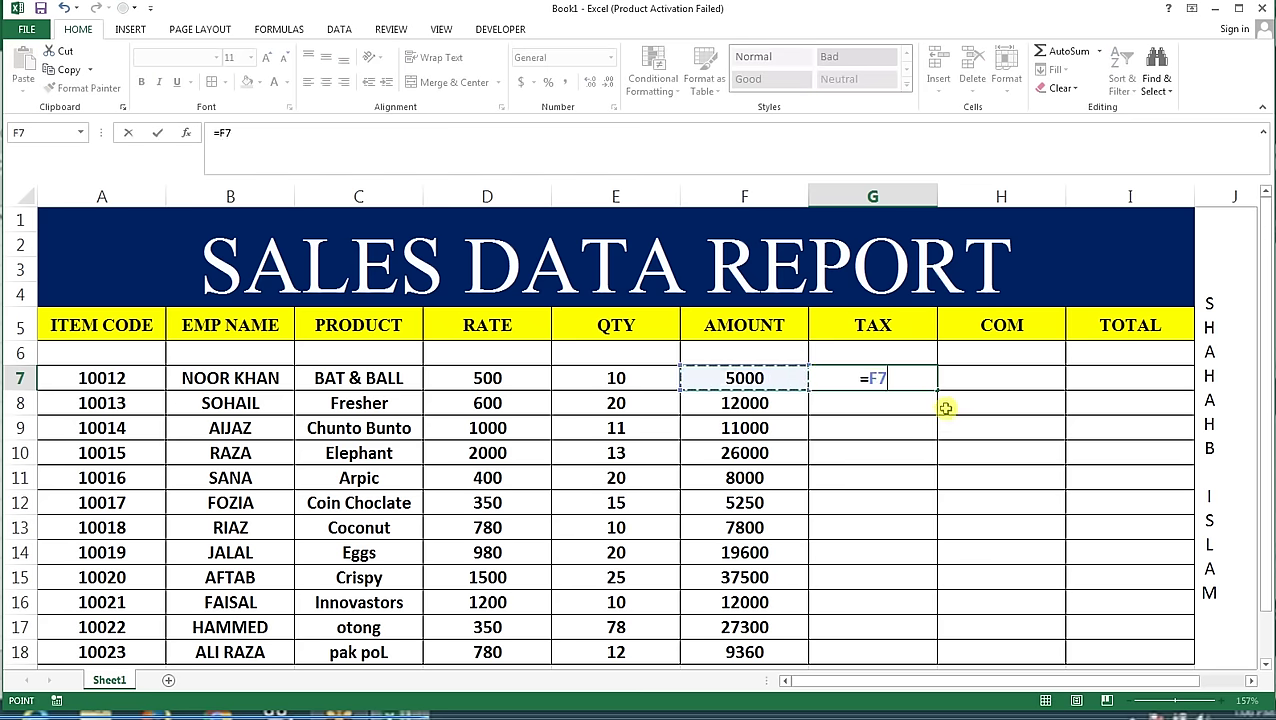
text(*)
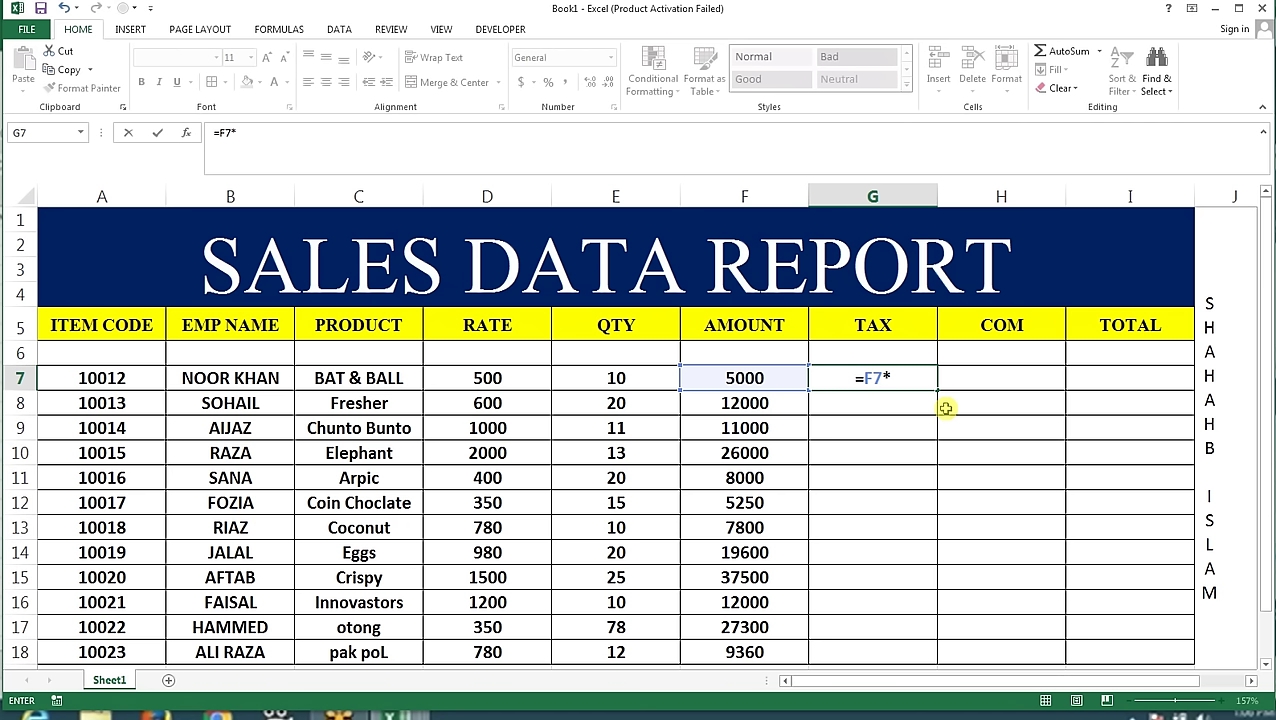
text(%)
key(BackSpace)
text(5)
text(%)
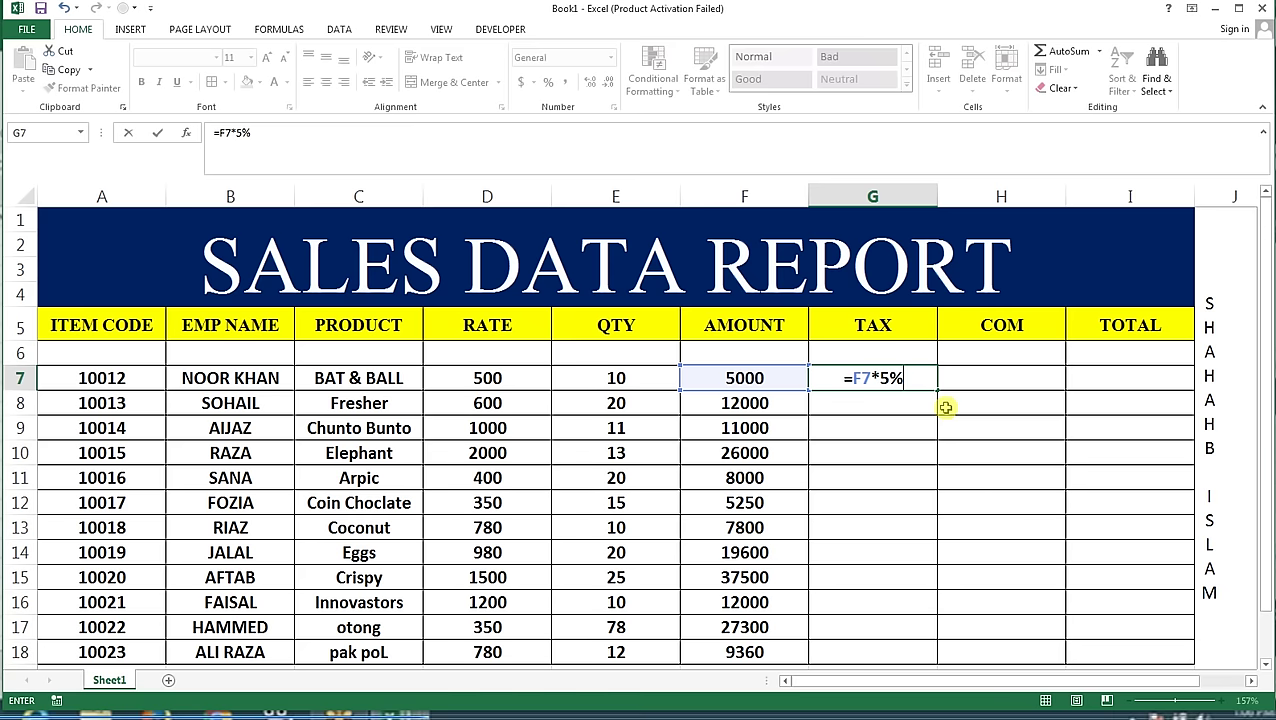
key(Return)
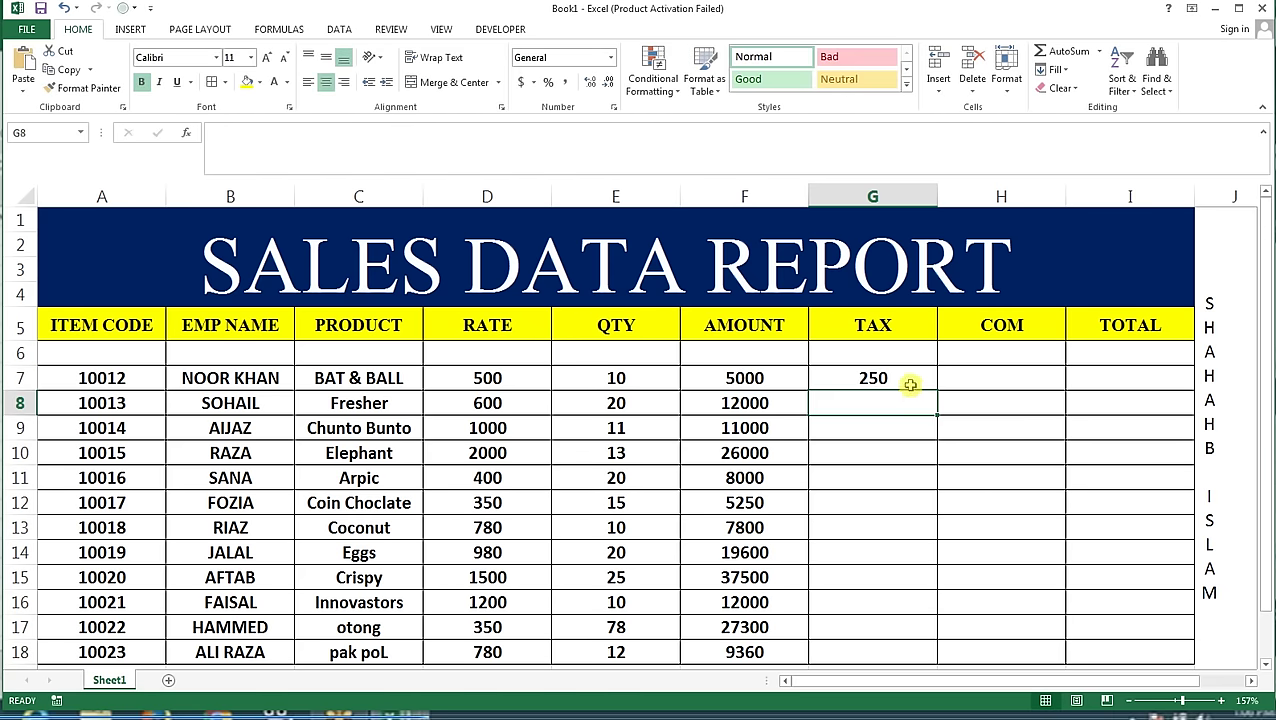
click(911, 377)
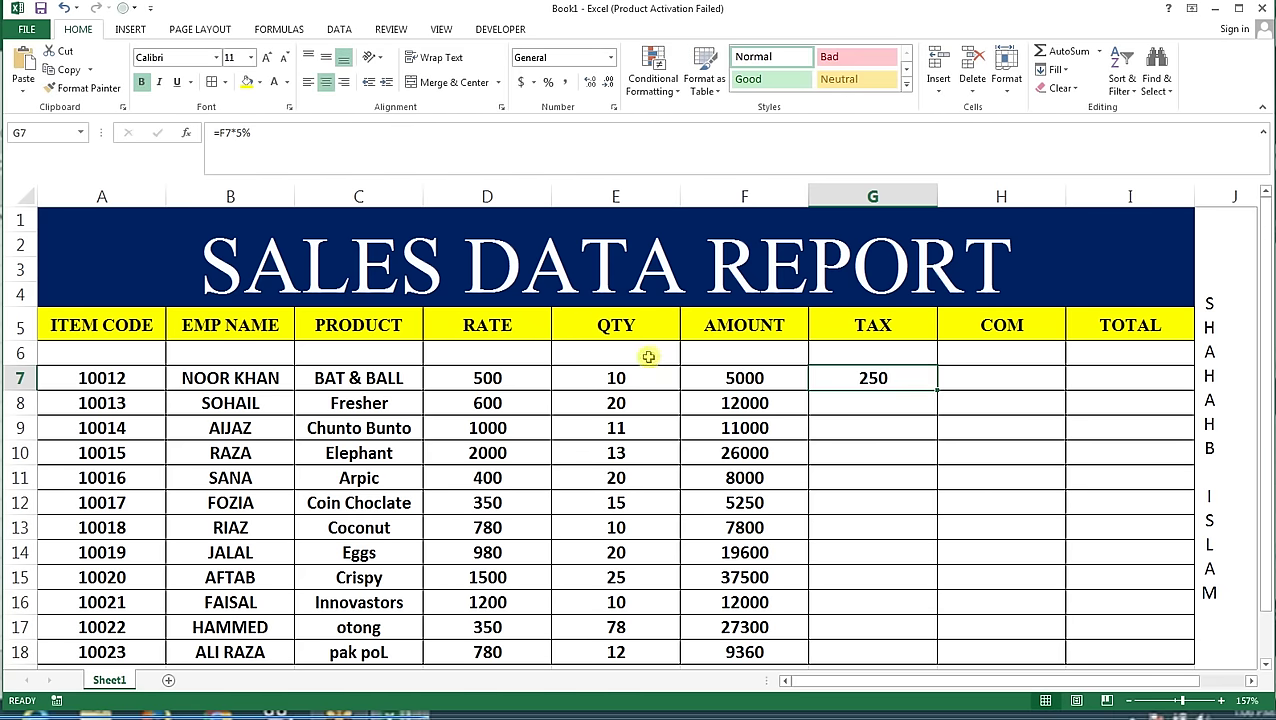
drag(935, 390, 926, 662)
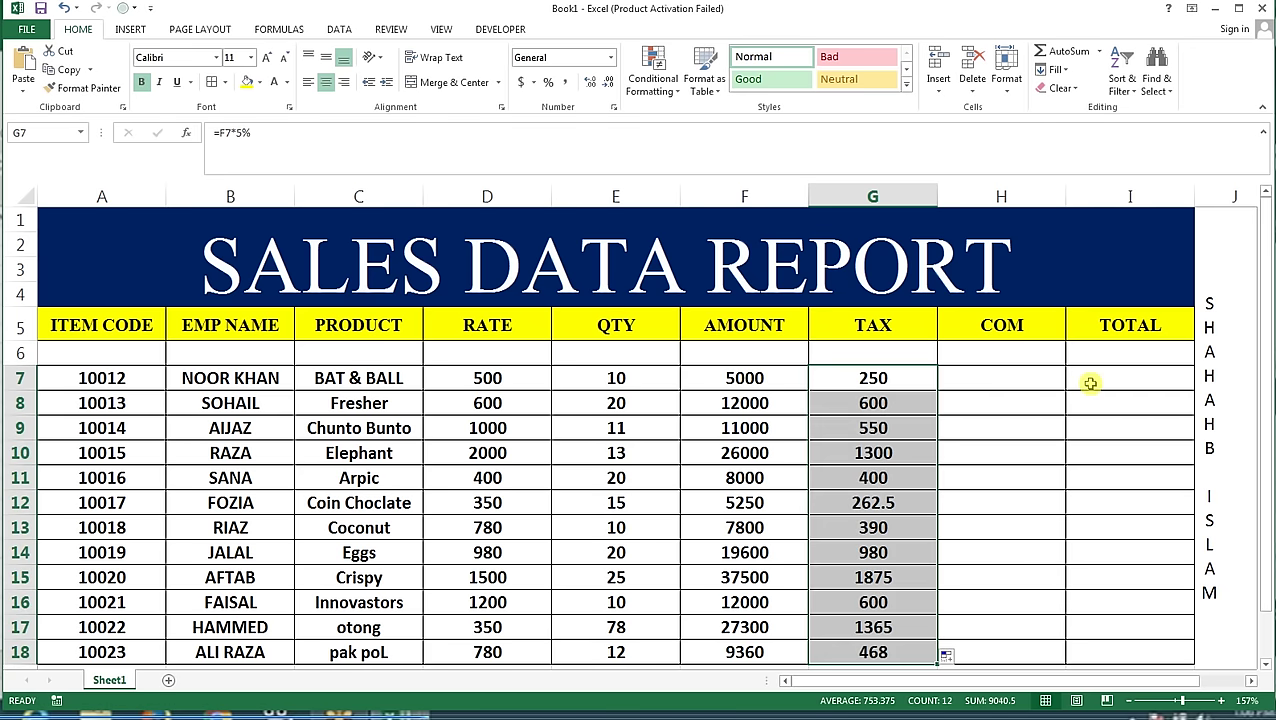
click(1015, 381)
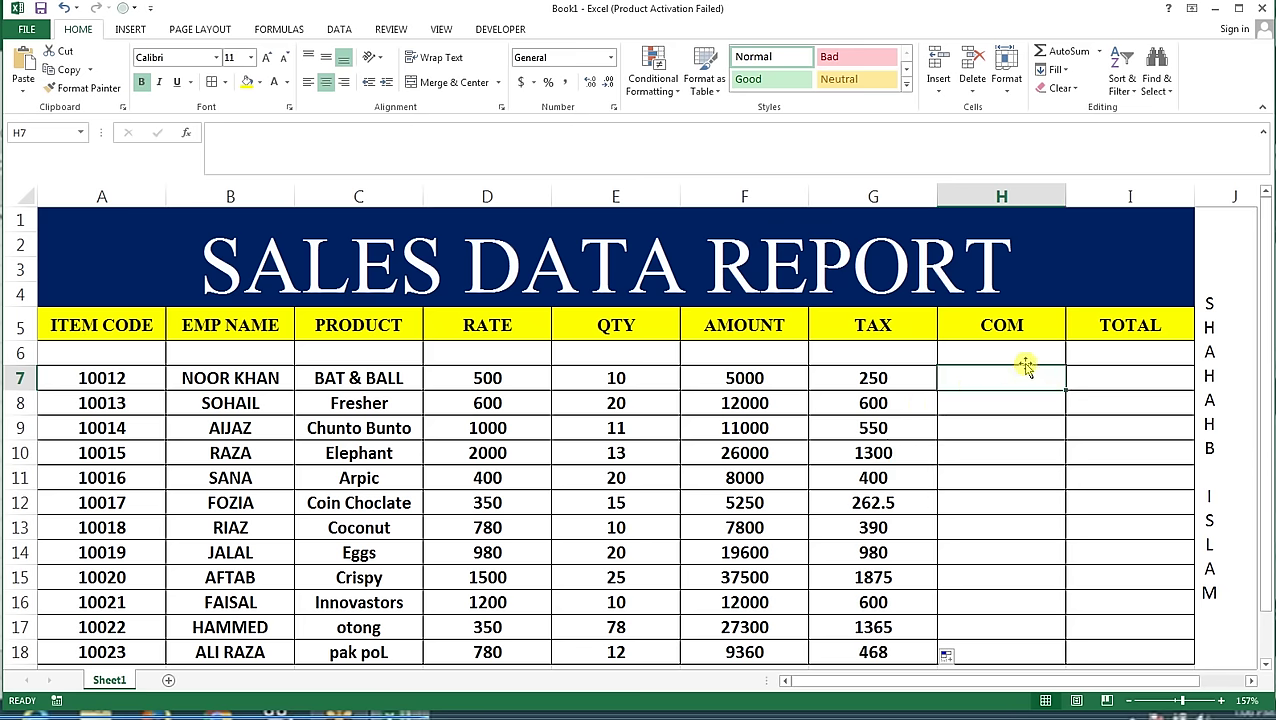
Enter =F7*2% in H7 and fill it down to H18, giving commissions from 100 to 187.2.
text(=)
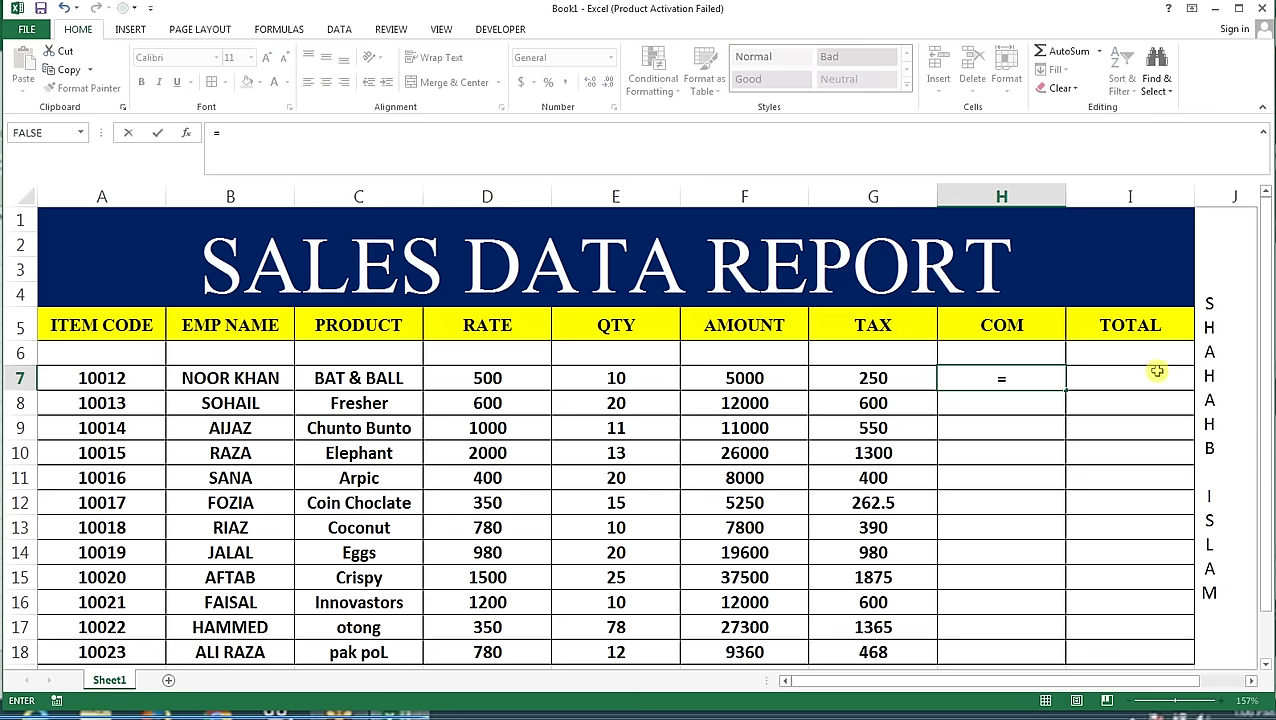
click(752, 380)
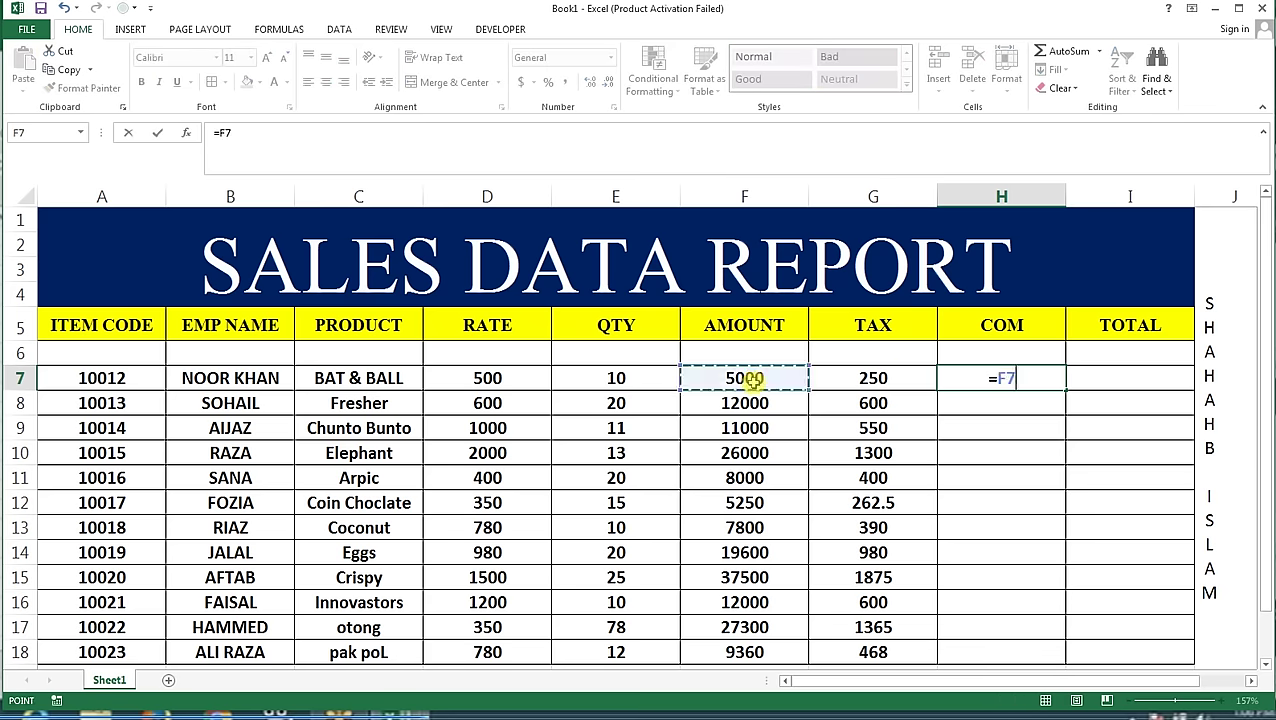
text(*2)
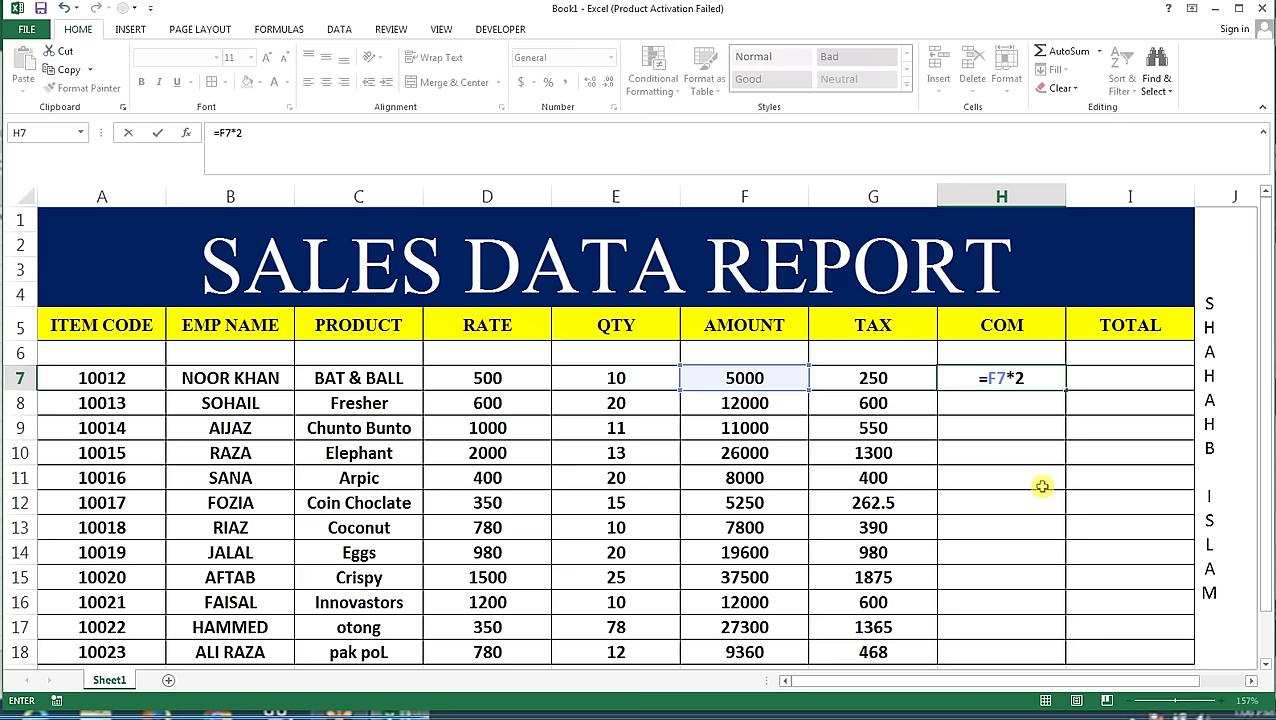
text(%)
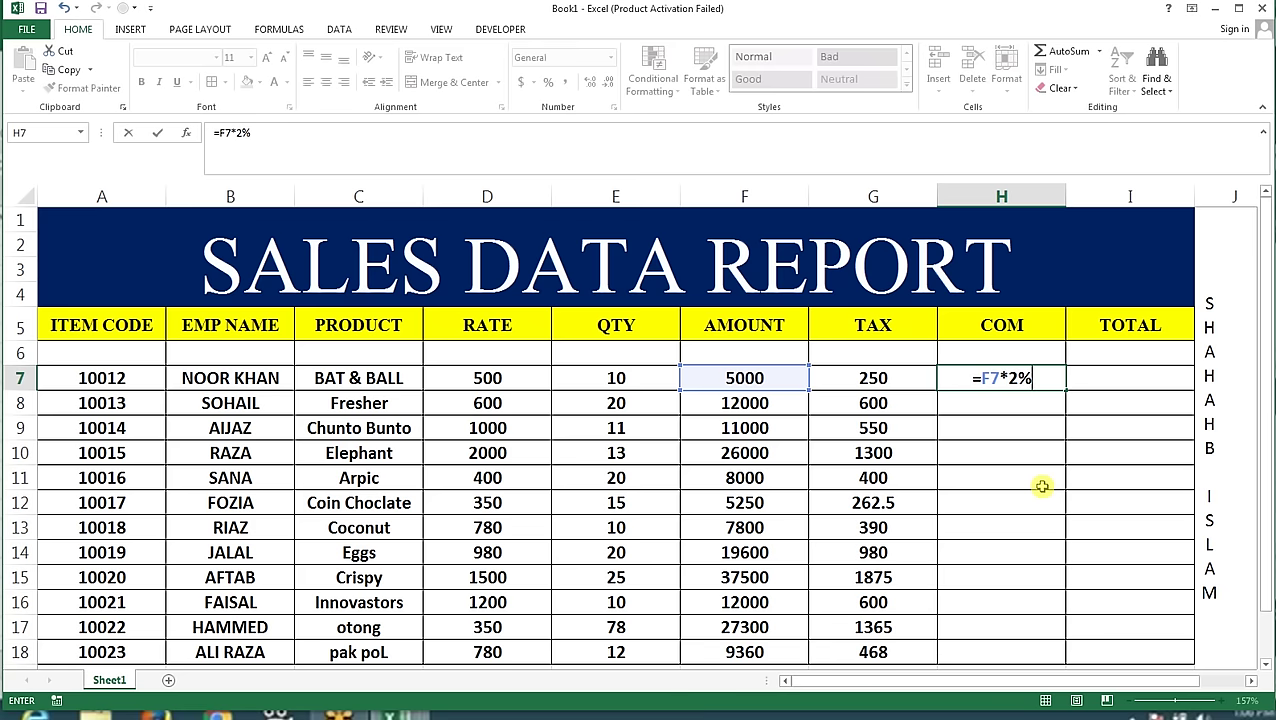
key(Return)
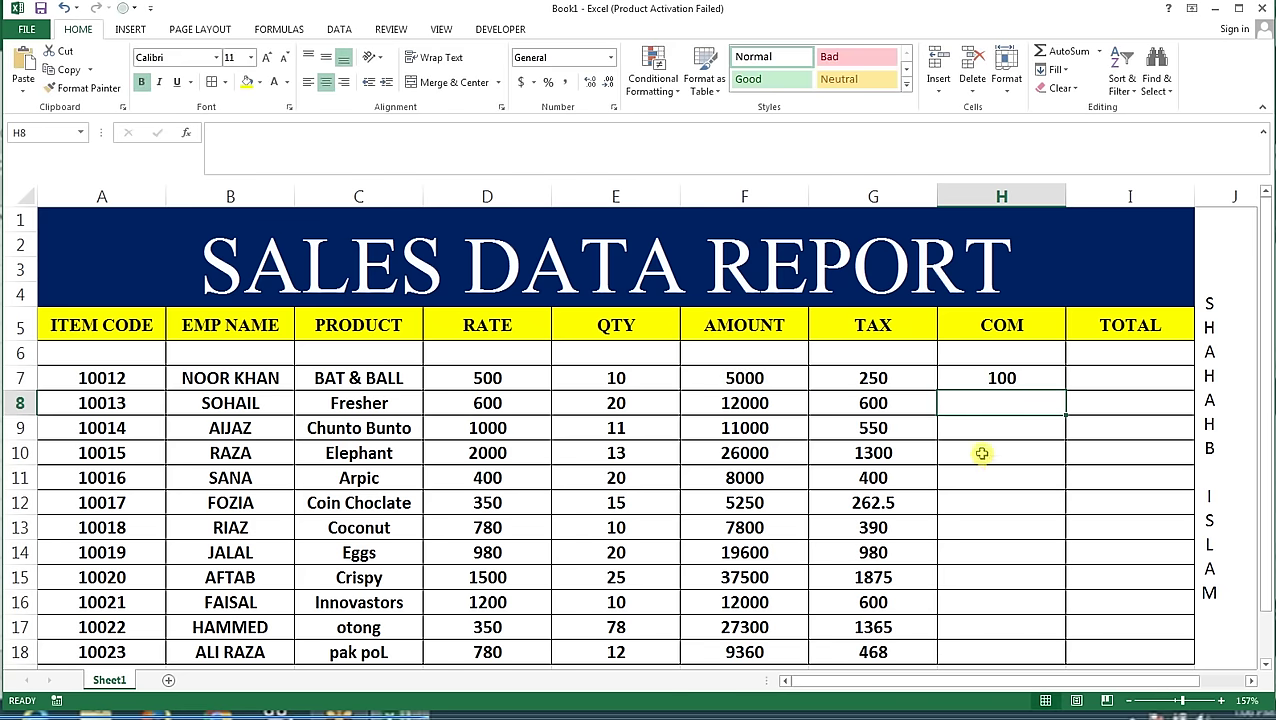
click(1035, 380)
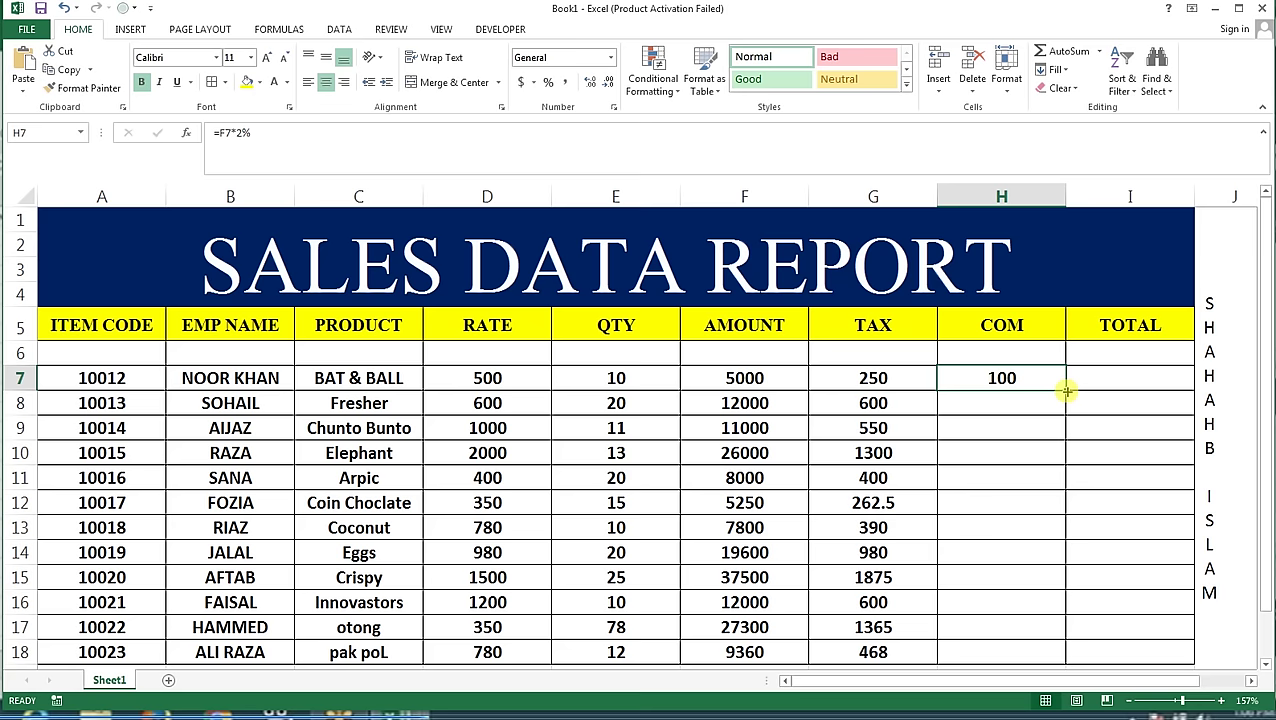
drag(1067, 391, 1053, 670)
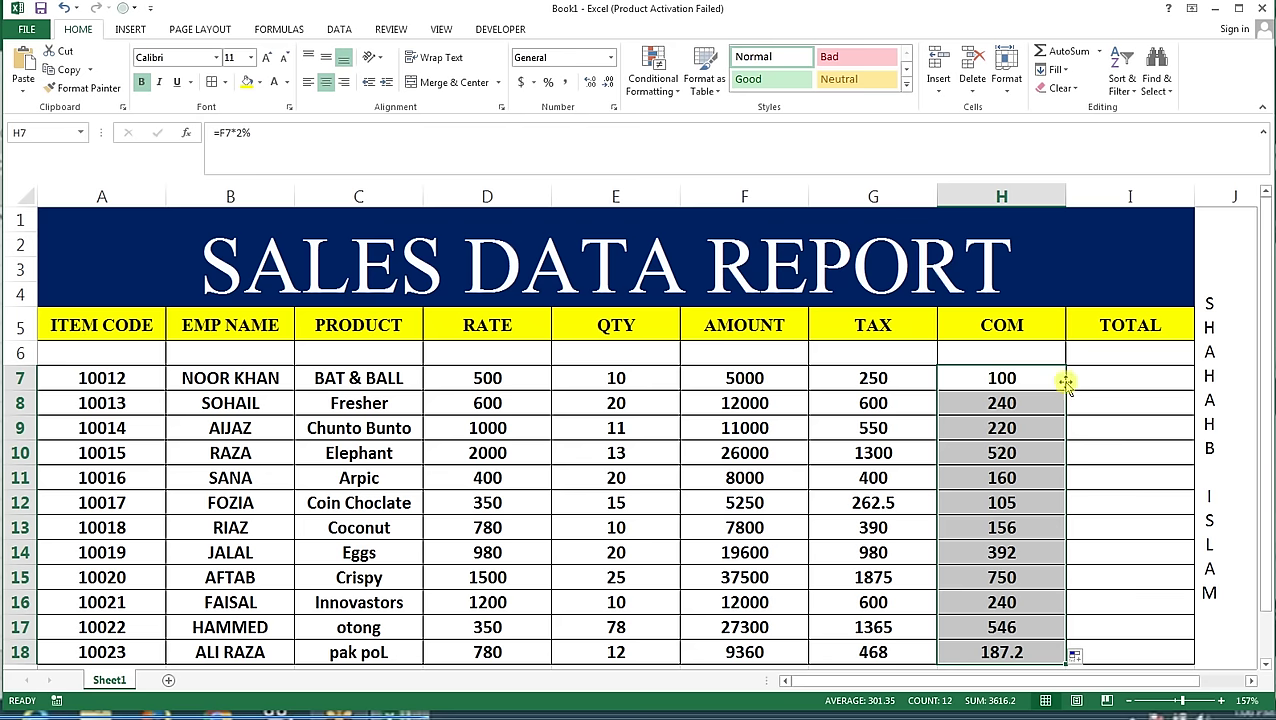
Put =SUM(F7:H7) in I7 and fill it down to I18, totals from 5350 to 10015.2.
click(1160, 375)
text(=)
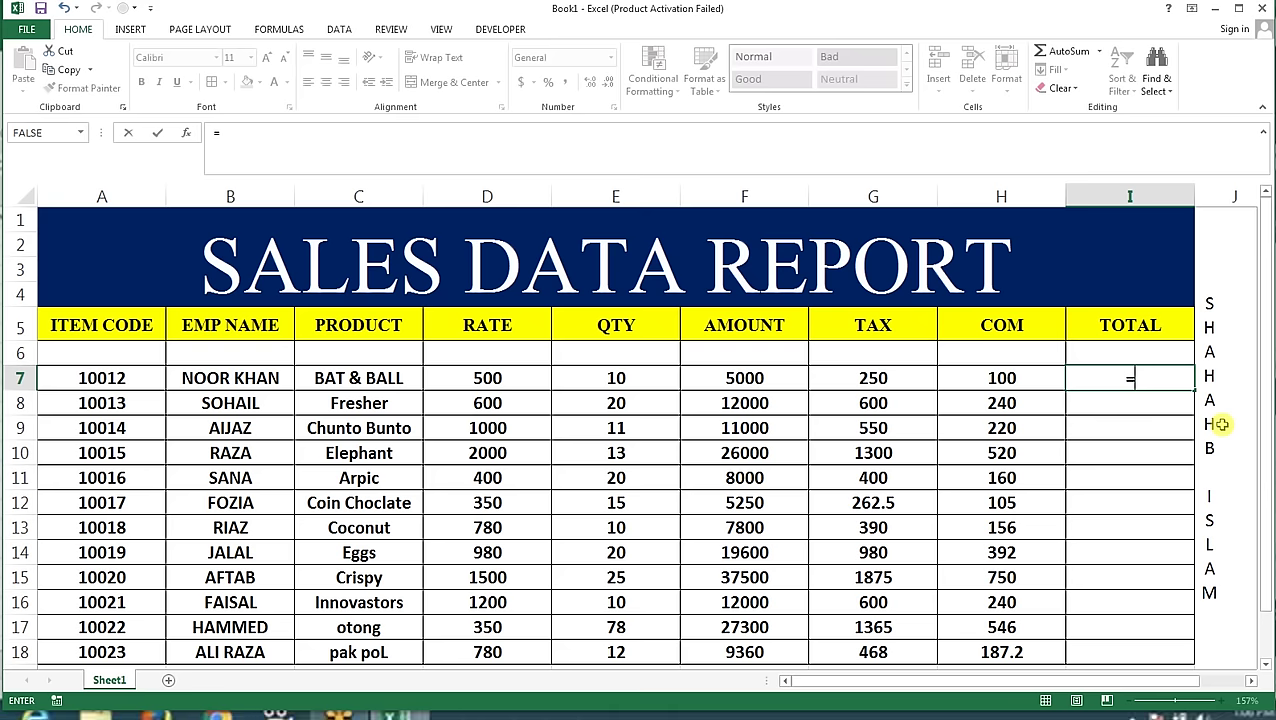
text(sum()
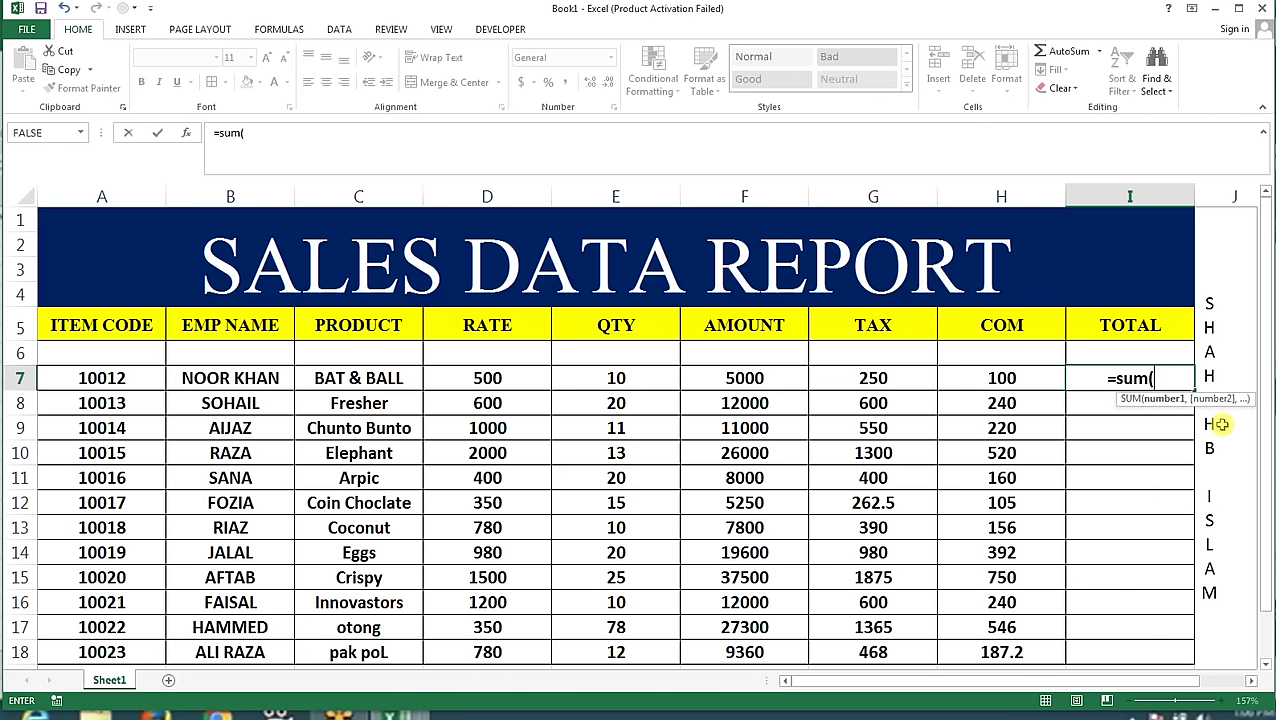
drag(999, 380, 793, 380)
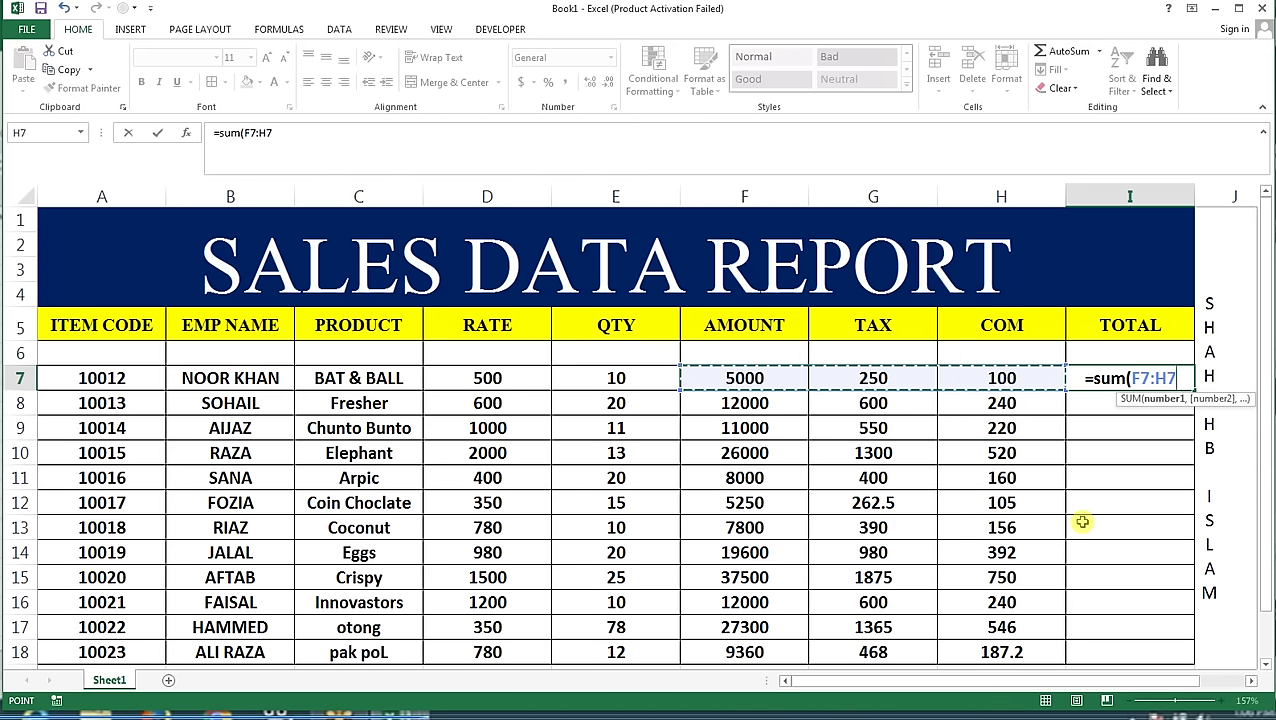
text())
key(Return)
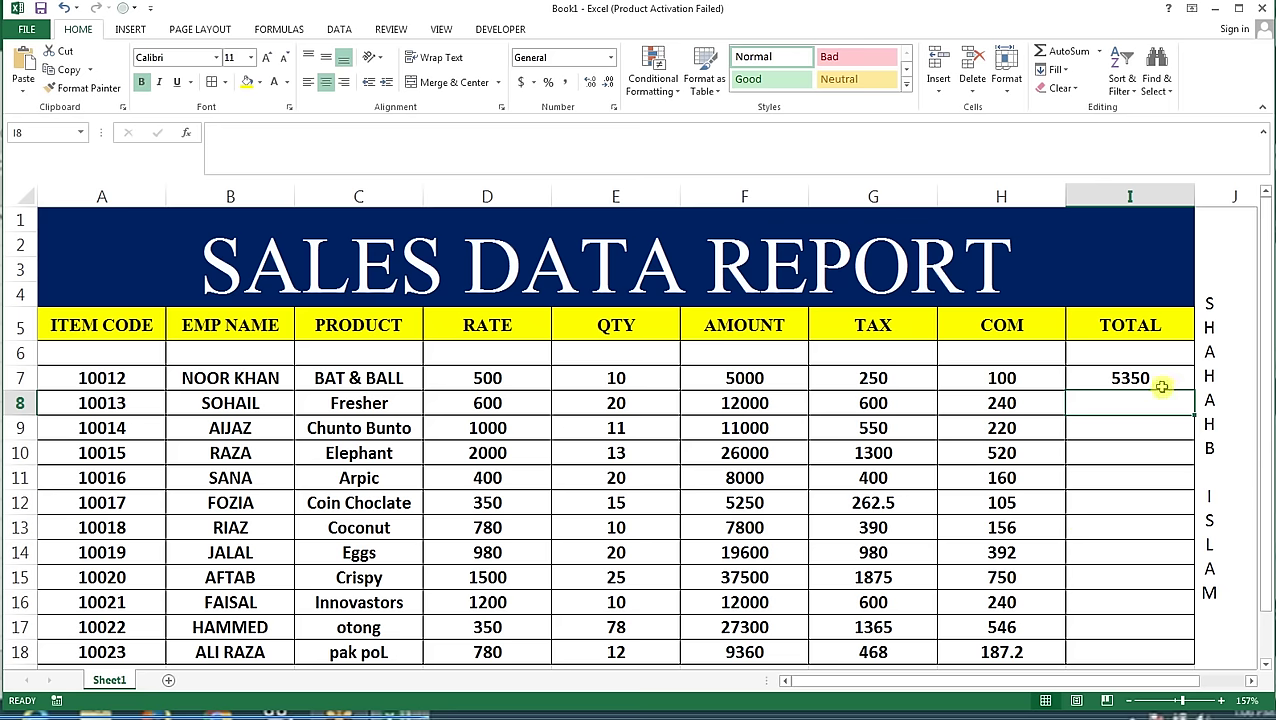
click(1105, 377)
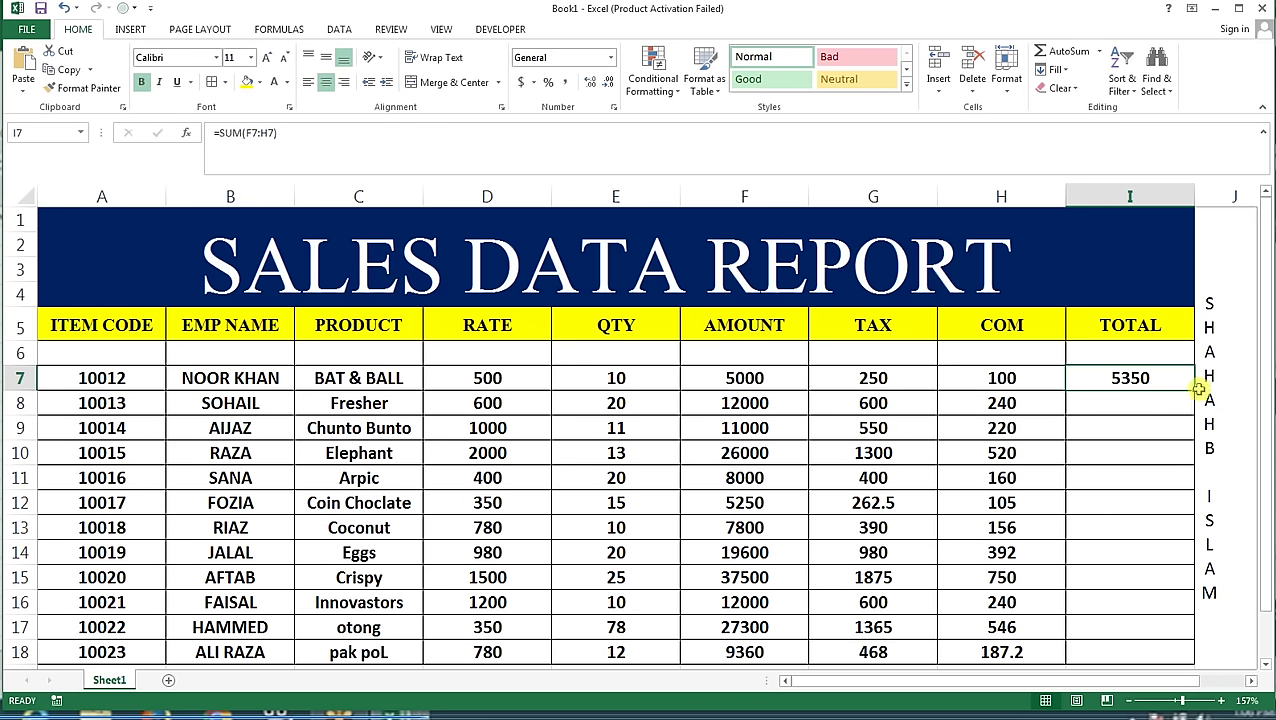
drag(1193, 393, 1068, 668)
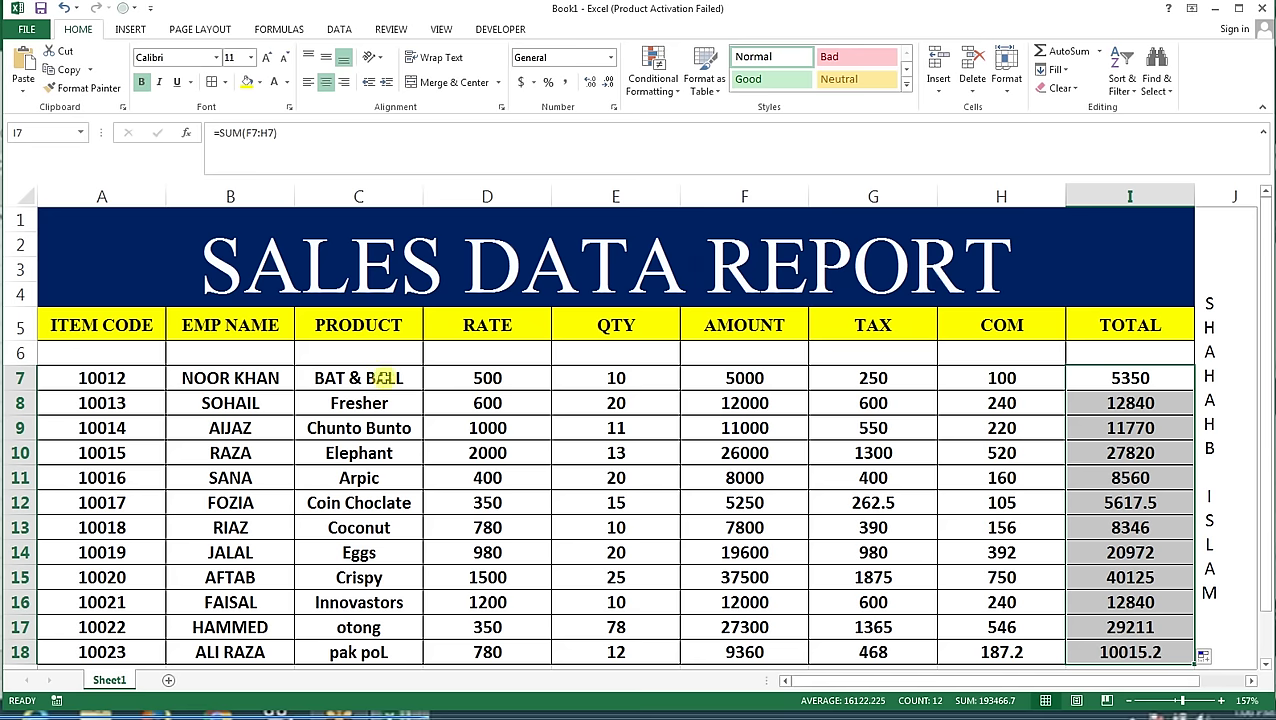
Insert the Desktop image 1110828_fpx and drag it below the title over columns B–F.
click(130, 30)
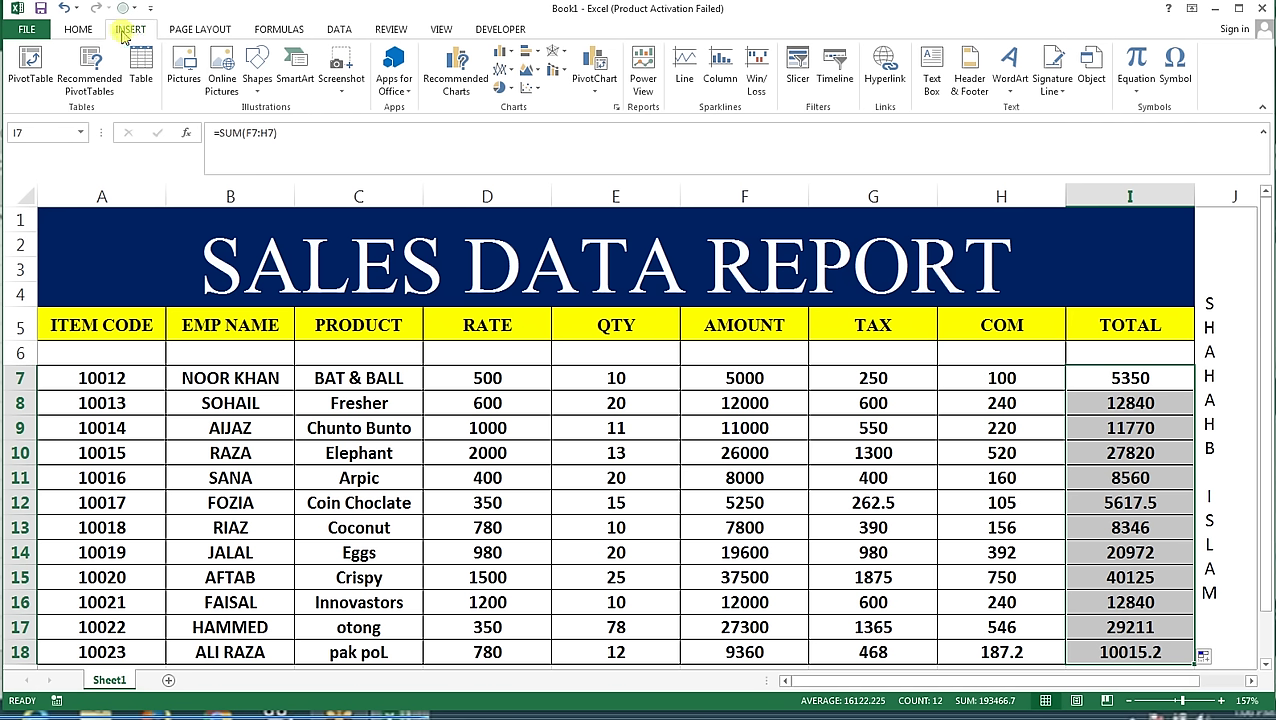
click(184, 72)
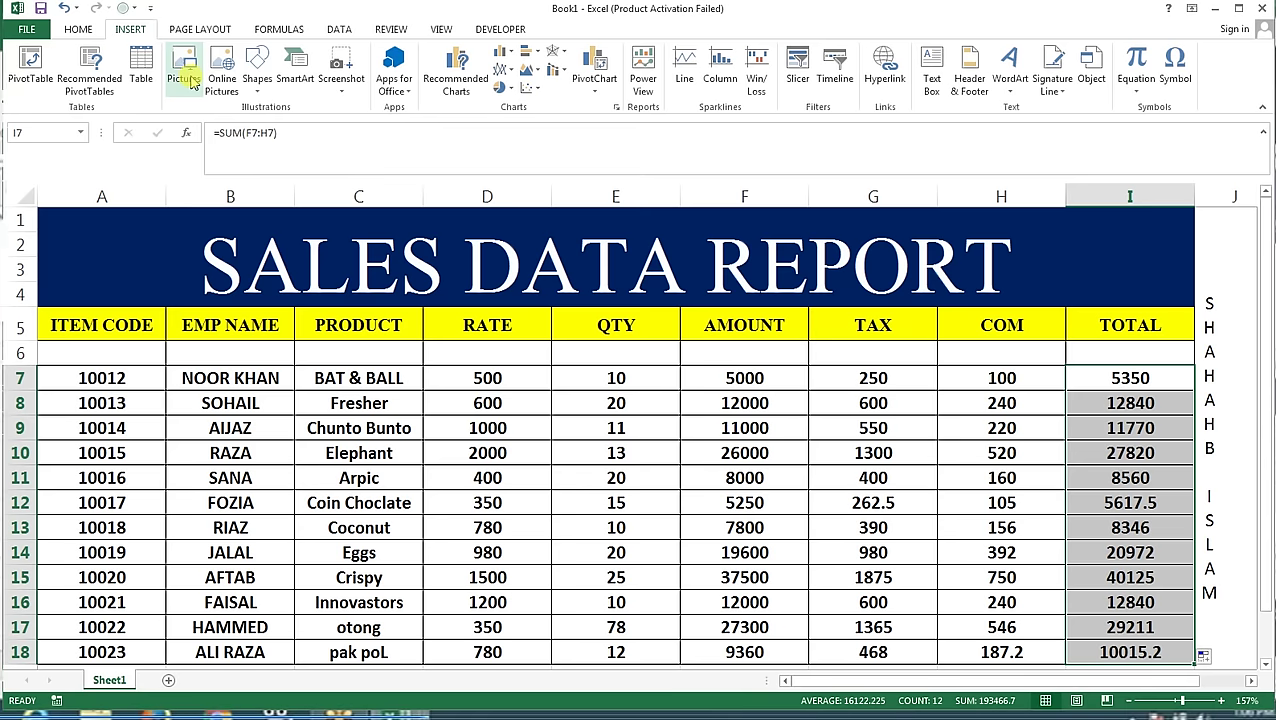
drag(128, 190, 120, 218)
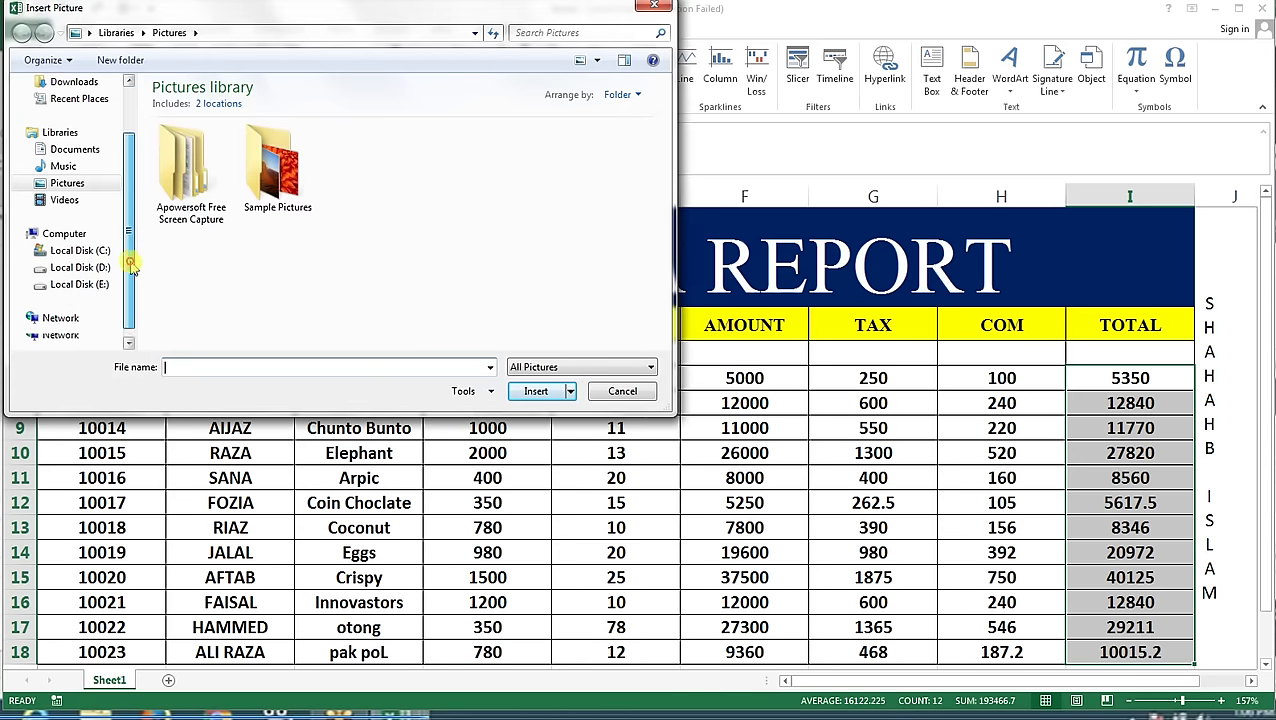
click(66, 116)
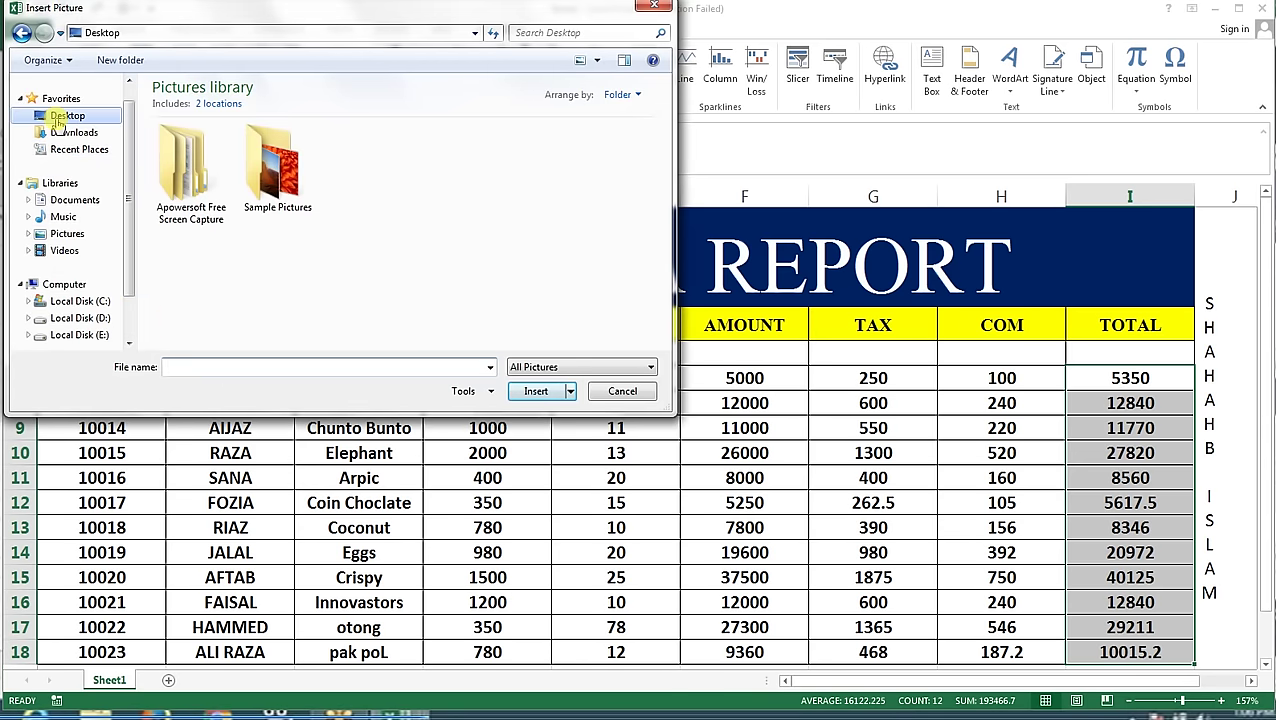
click(460, 207)
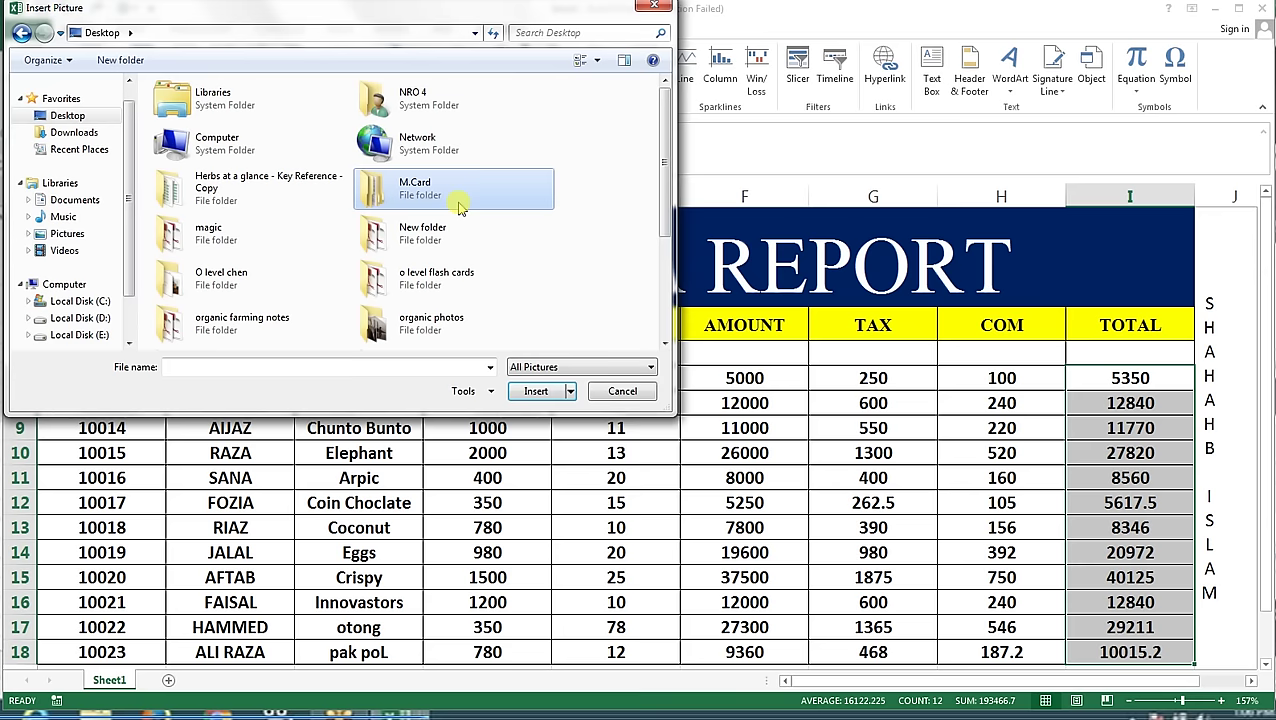
scroll(460, 207, down, 3)
click(445, 240)
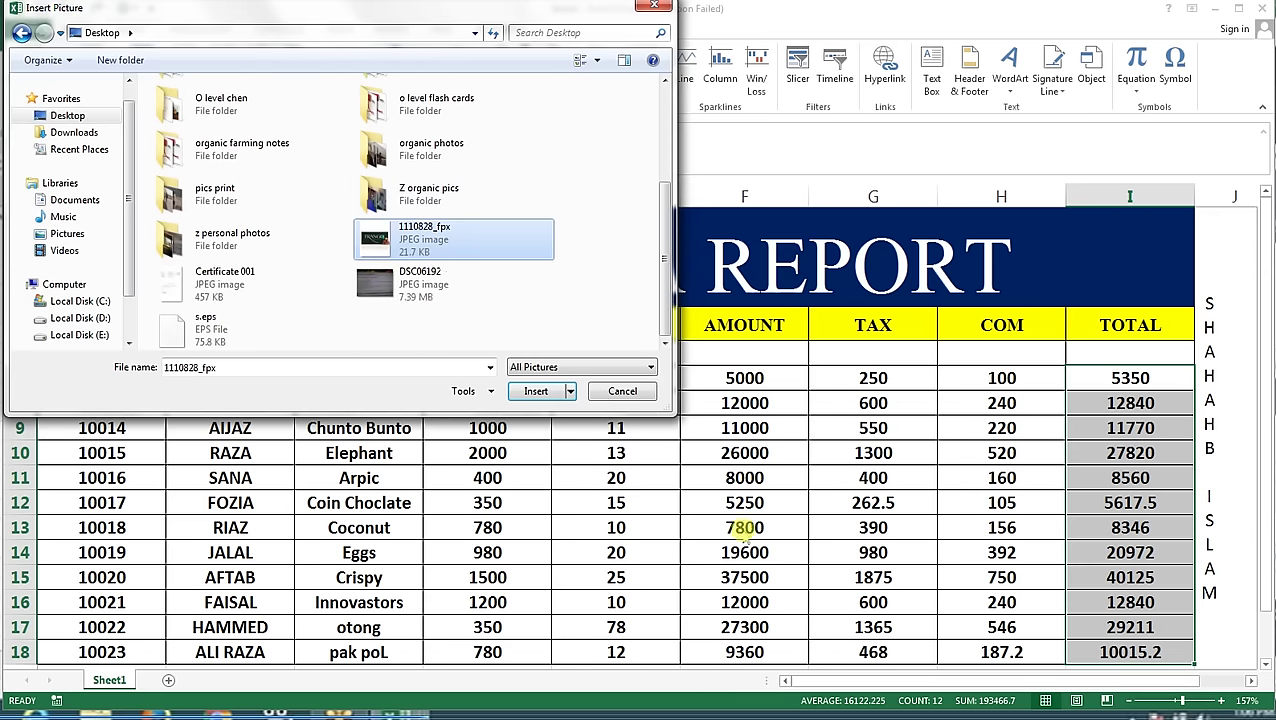
click(519, 391)
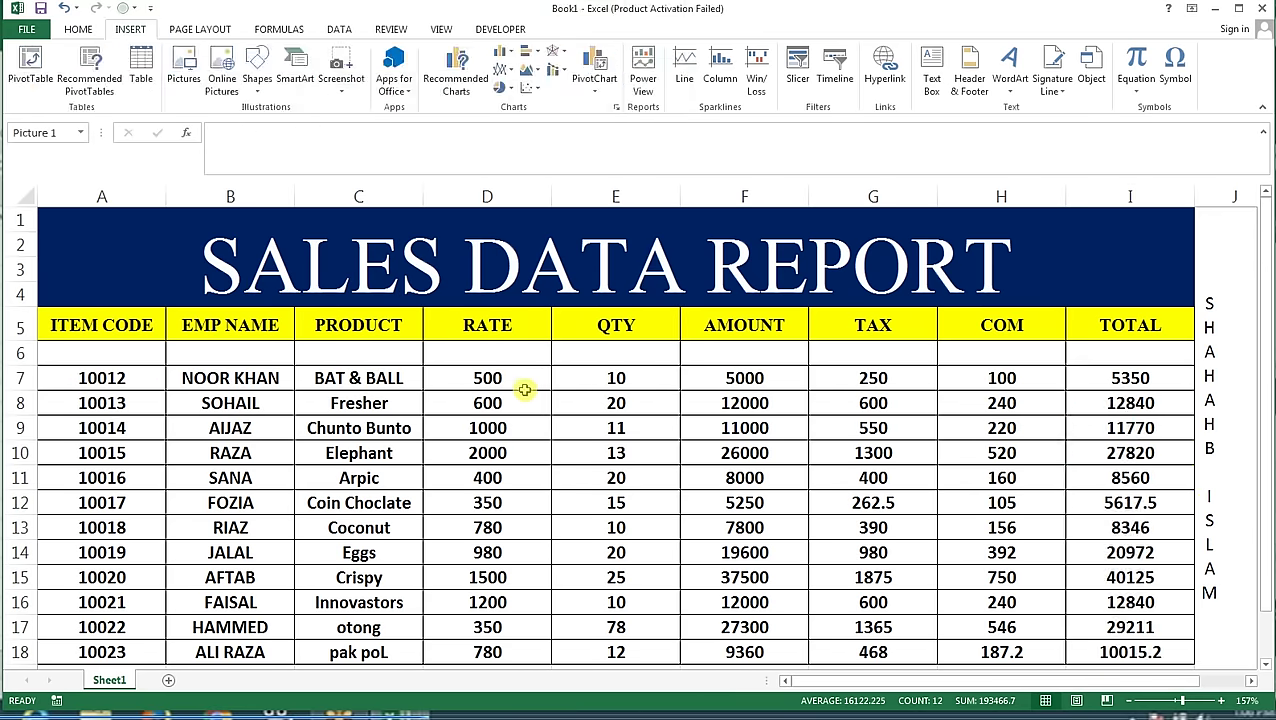
drag(1100, 470, 239, 418)
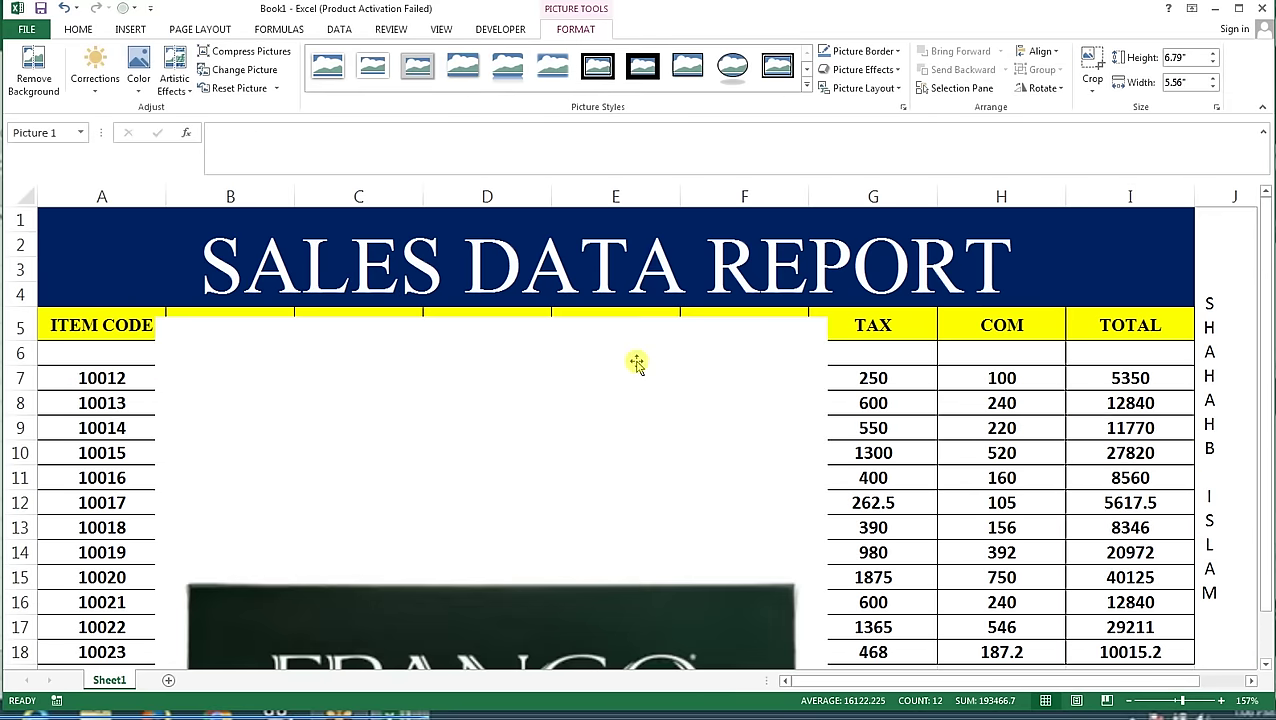
Resize the Frango picture to about 1.6" by 1.57" and position it over columns E–G.
drag(824, 316, 570, 524)
drag(484, 558, 515, 318)
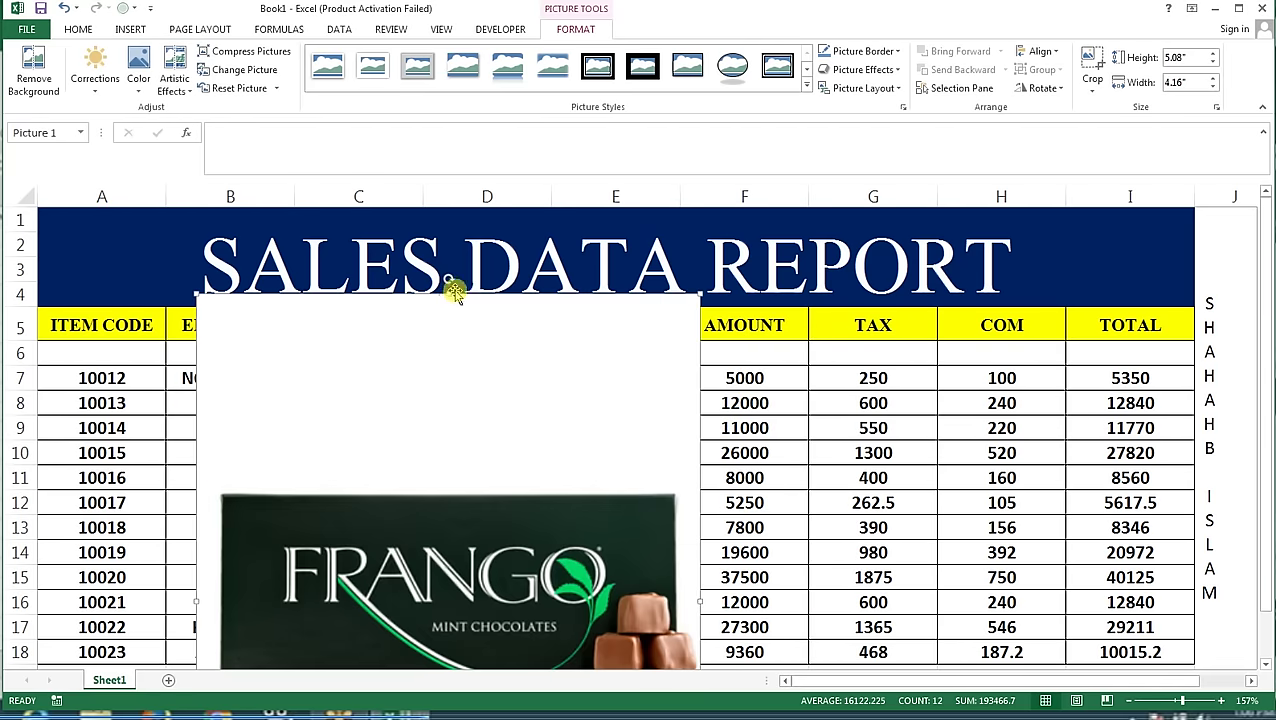
drag(447, 289, 441, 538)
drag(422, 633, 466, 327)
mouse_move(706, 210)
mouse_down()
mouse_move(388, 505)
mouse_move(370, 400)
mouse_up()
mouse_move(333, 523)
mouse_down()
mouse_move(1035, 275)
mouse_move(726, 366)
mouse_up()
drag(760, 304, 760, 255)
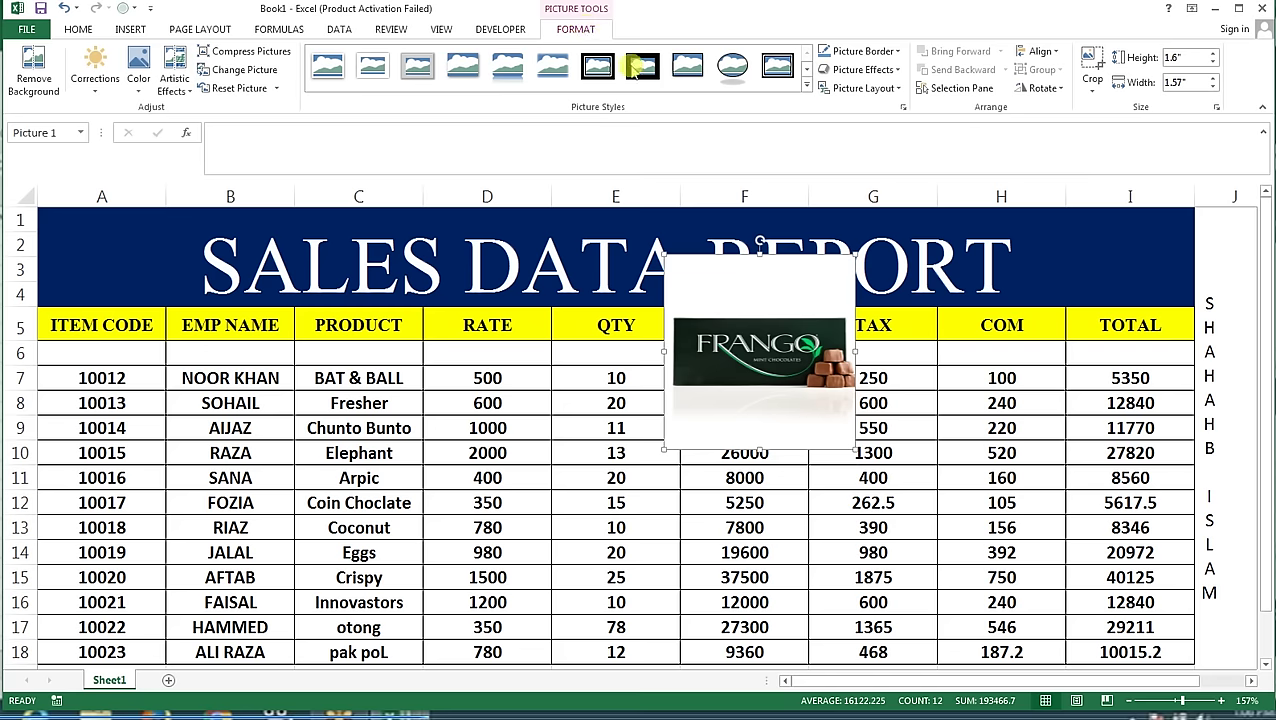
click(589, 226)
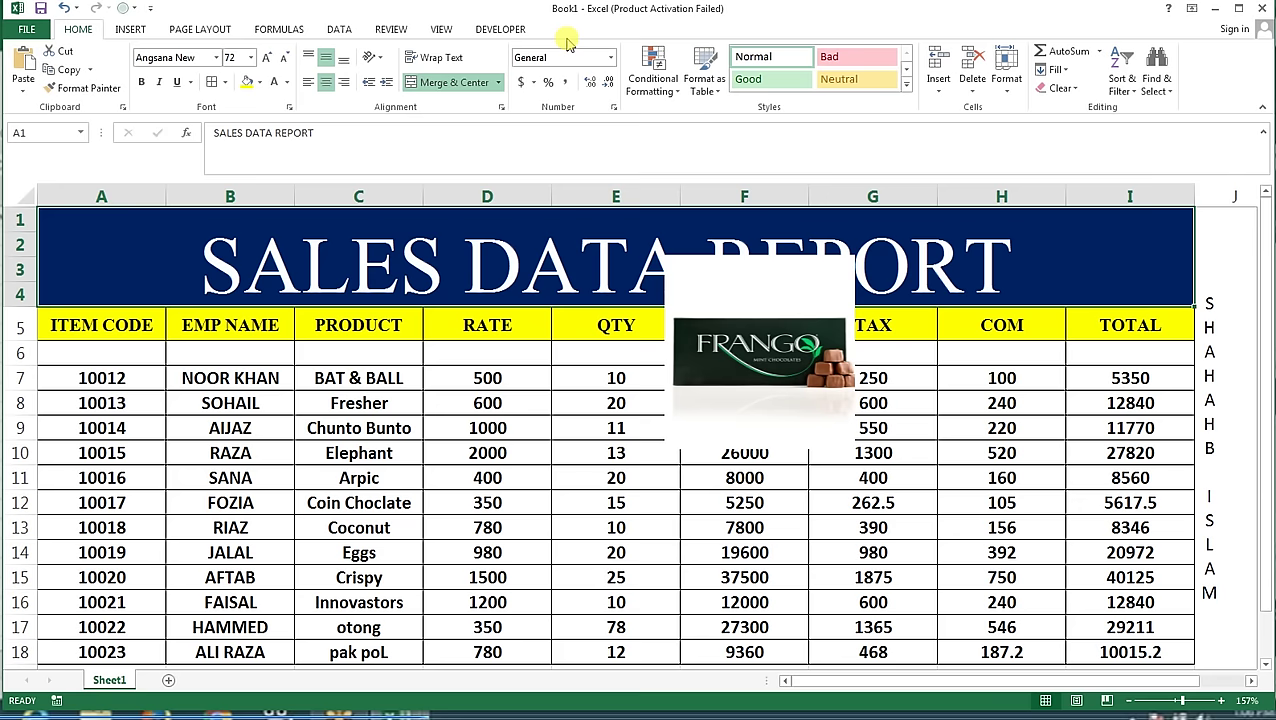
Crop the picture's top, bottom and left edges down to the logo band, 0.58" by 1.44".
click(785, 300)
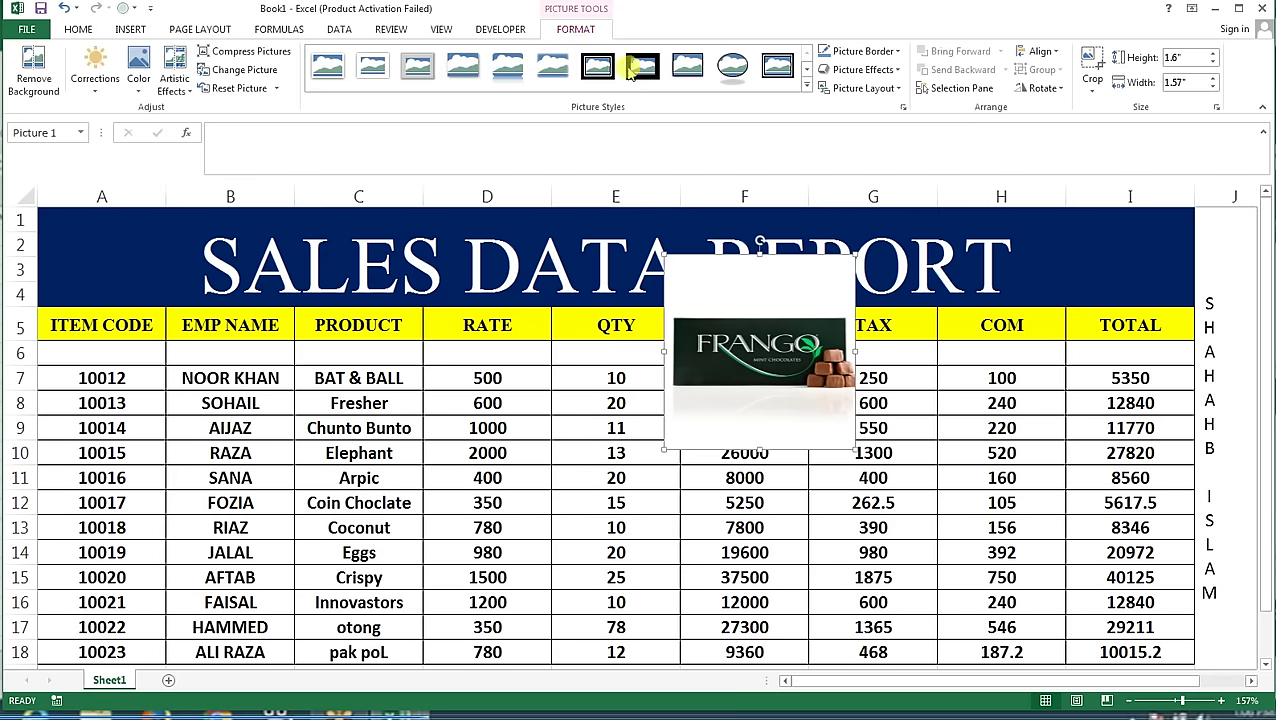
click(1092, 88)
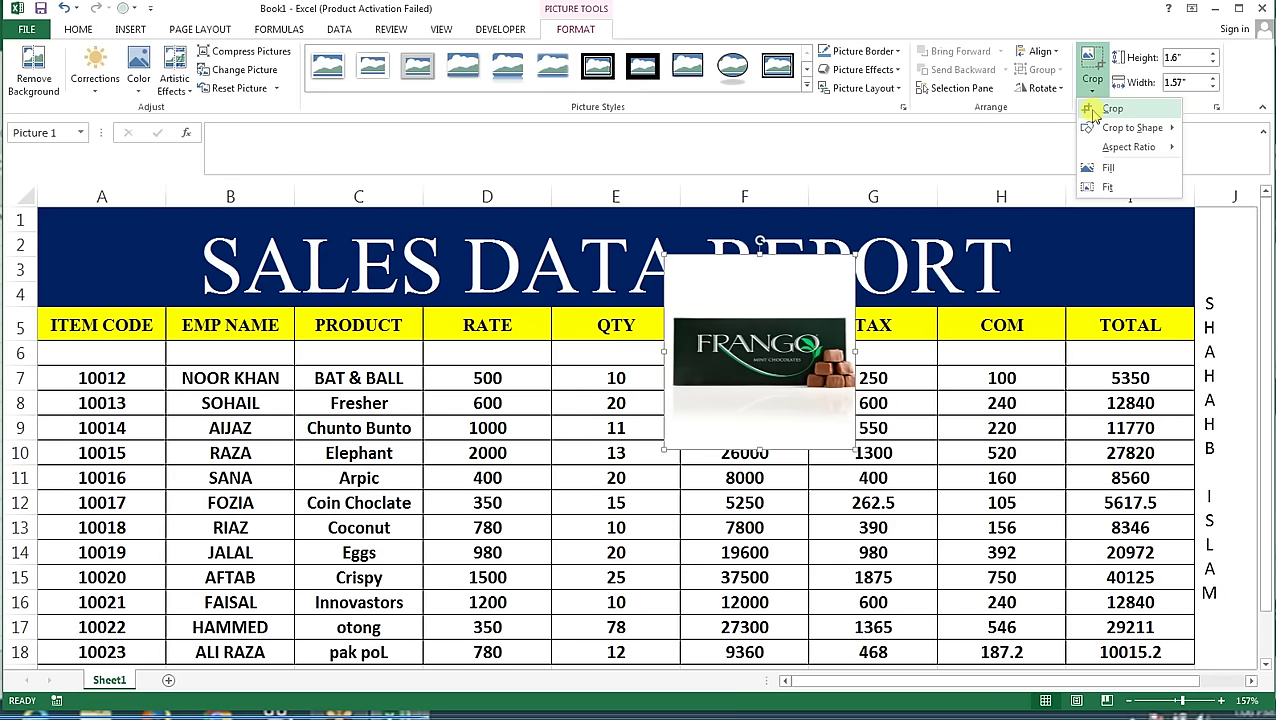
click(1110, 108)
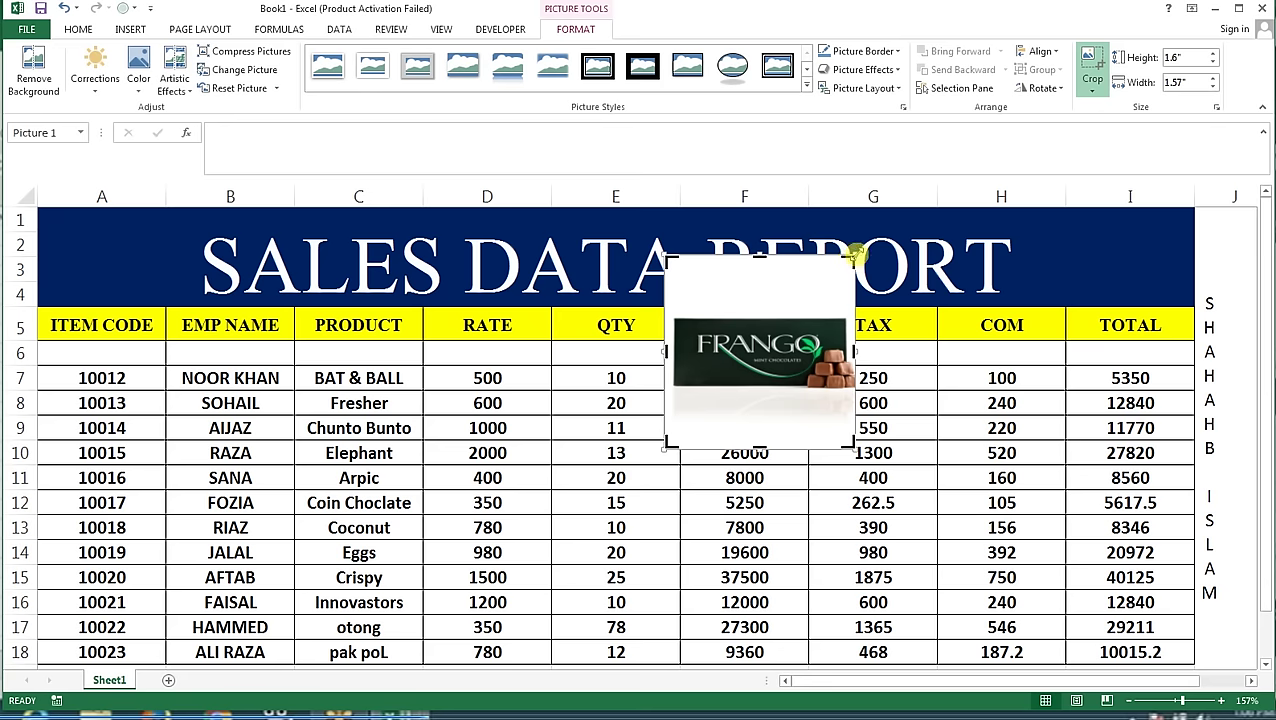
drag(848, 258, 848, 318)
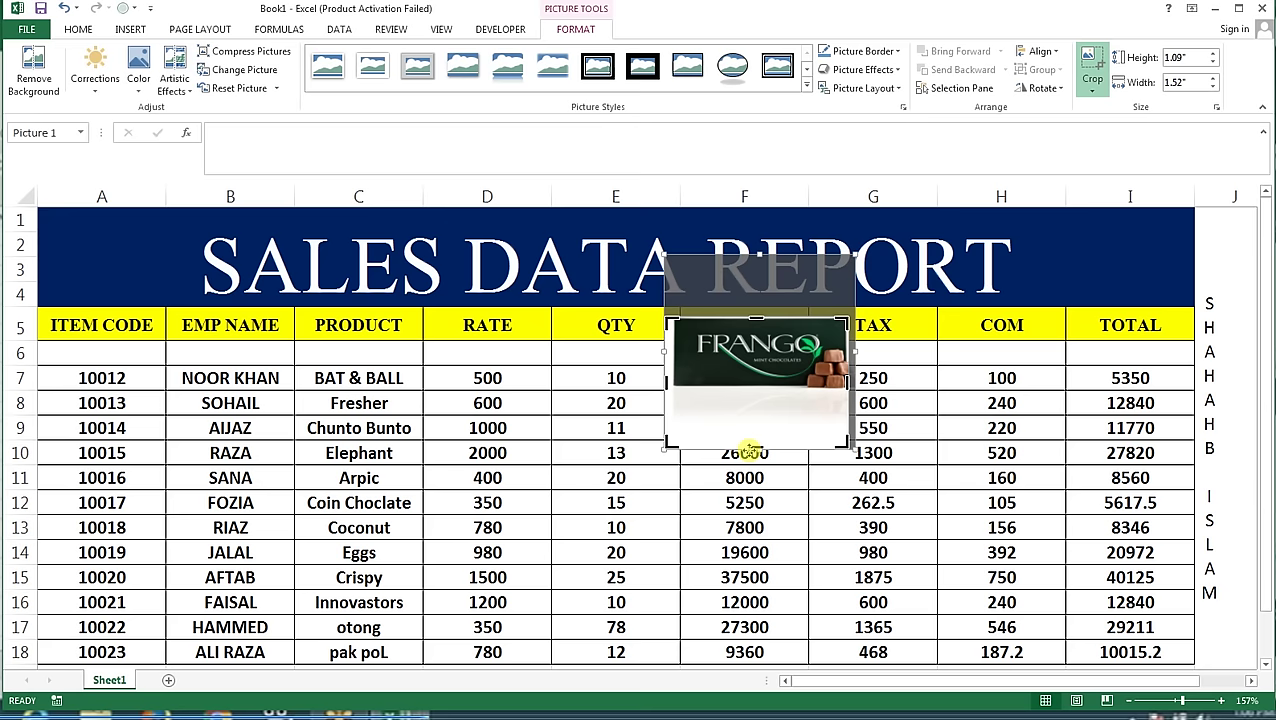
drag(757, 445, 763, 390)
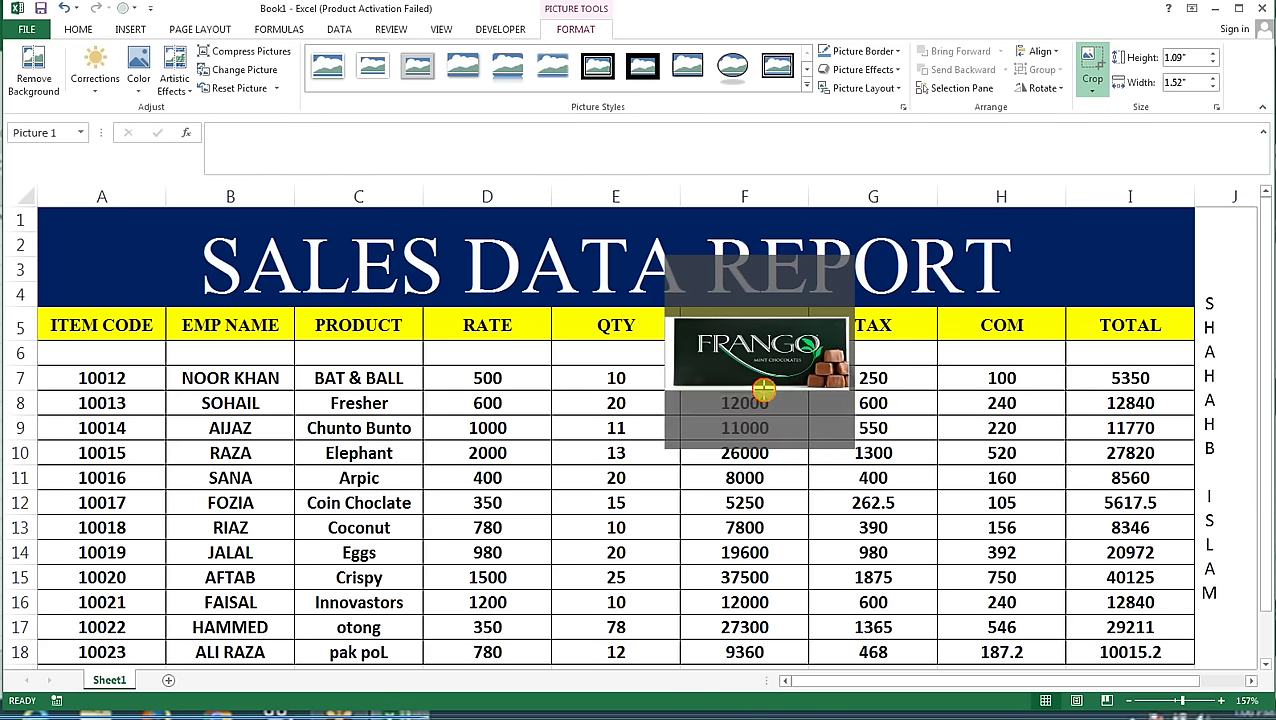
drag(763, 390, 763, 389)
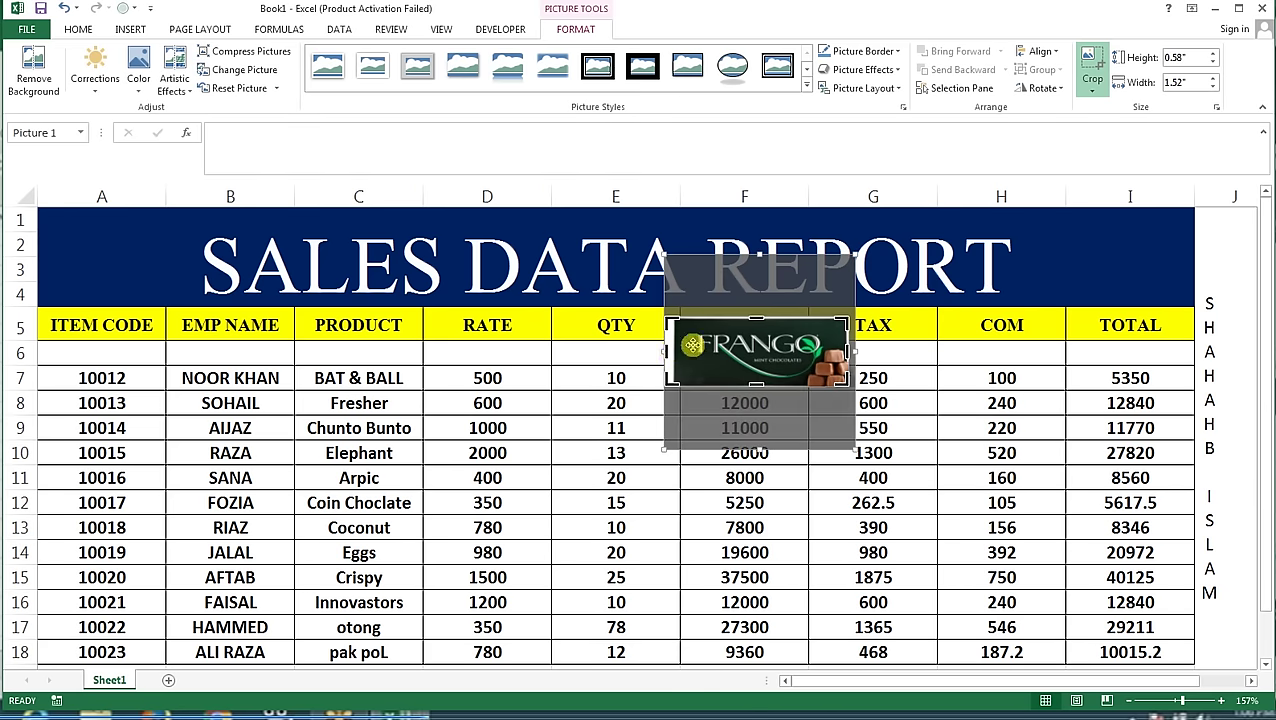
drag(666, 352, 673, 350)
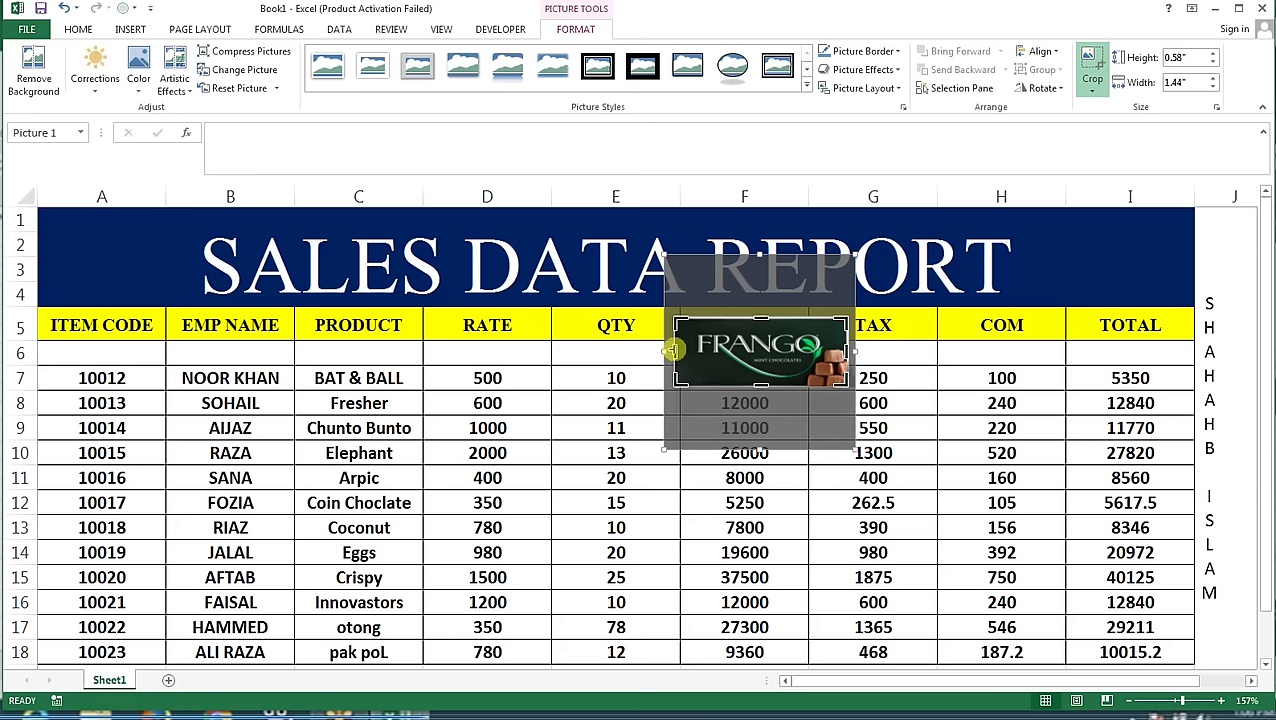
Move the logo to the banner's top-right, stretch it to 0.8" high, and add a reflection.
click(1000, 460)
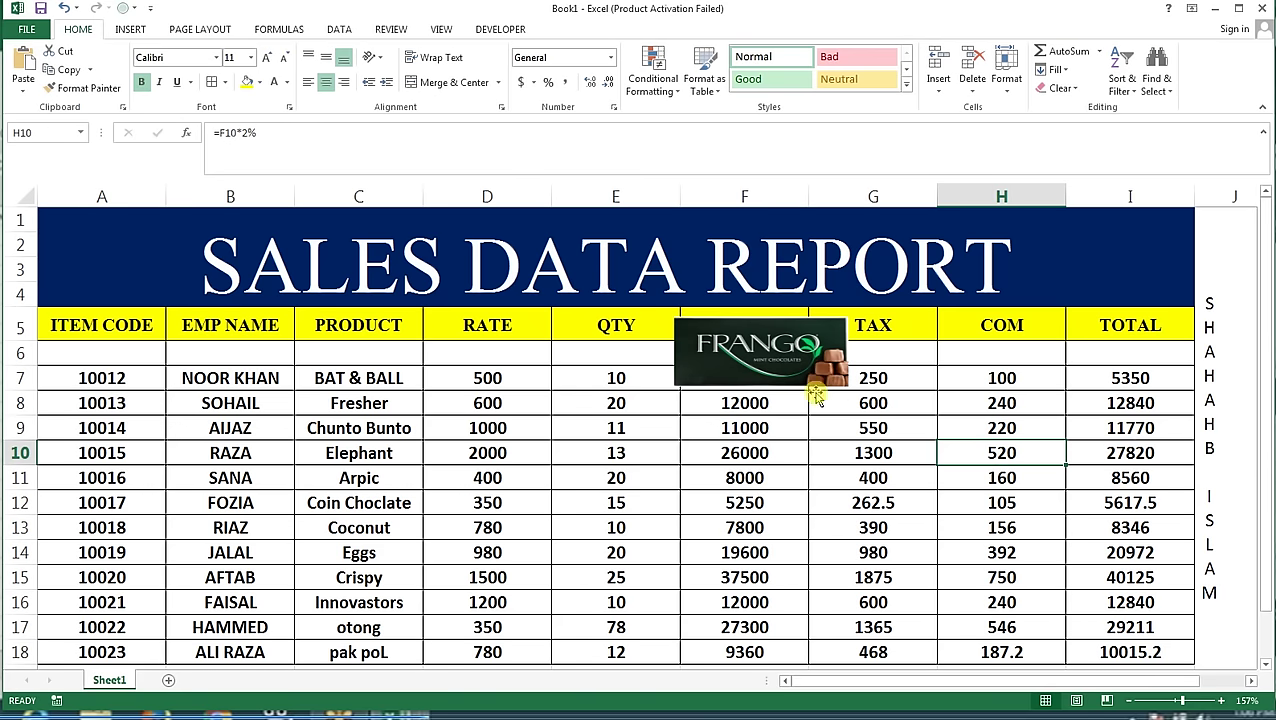
mouse_move(816, 354)
mouse_down()
mouse_move(1121, 315)
mouse_move(1113, 214)
mouse_up()
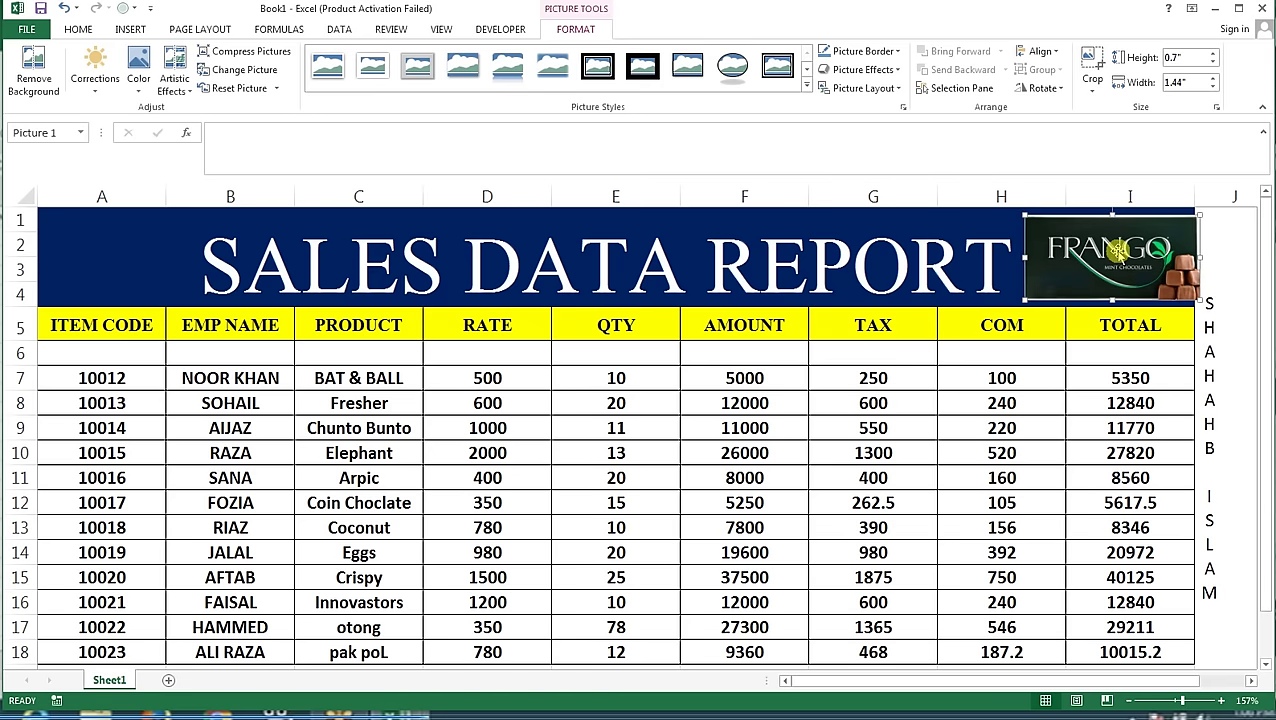
drag(1116, 304, 1112, 313)
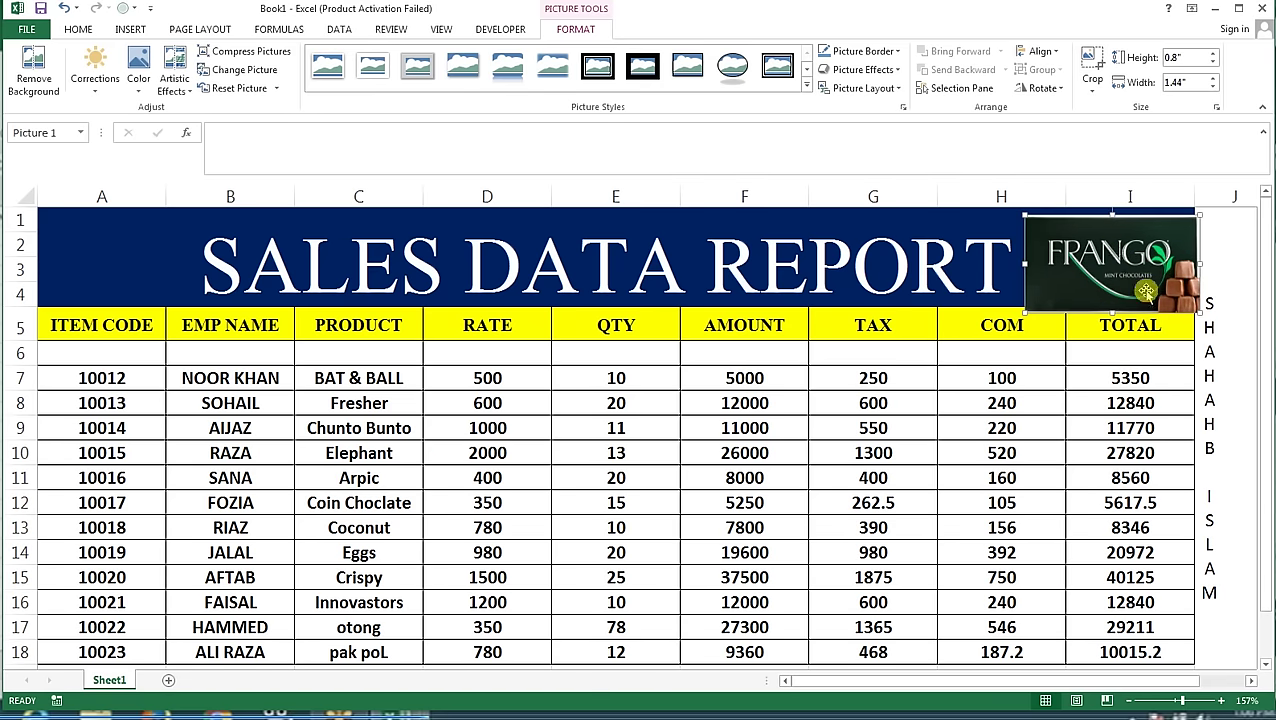
click(862, 69)
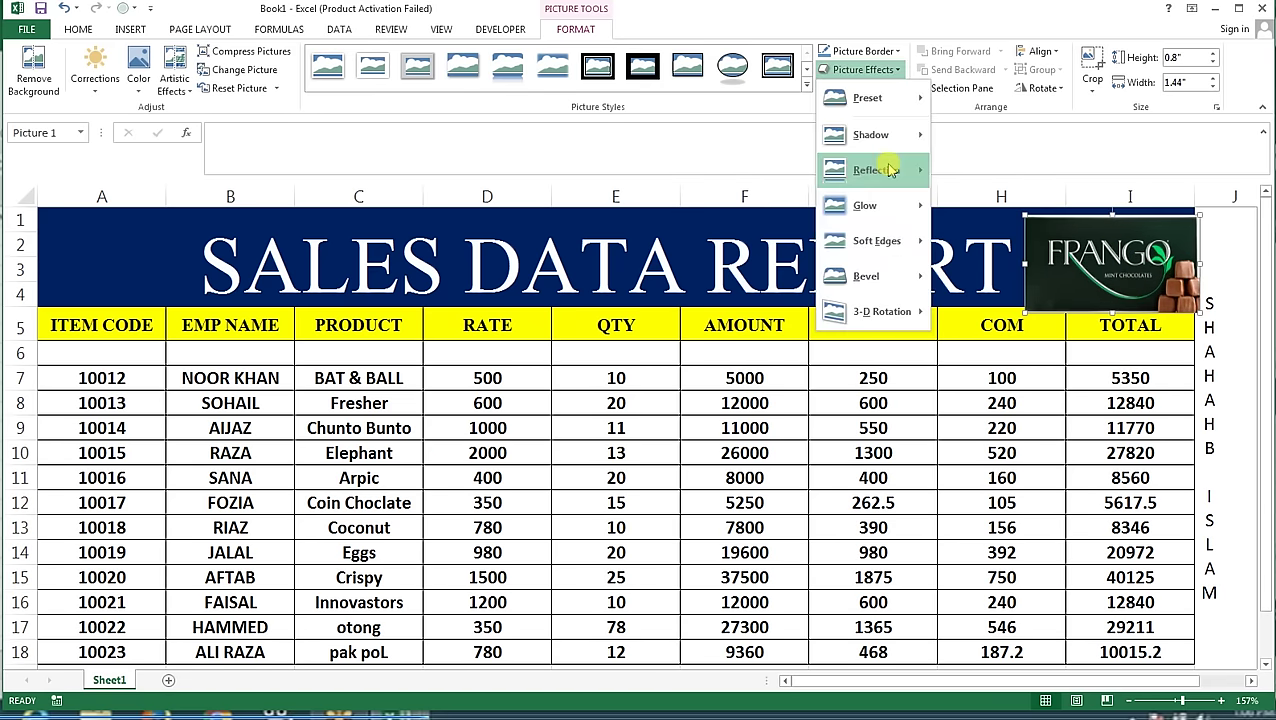
mouse_move(873, 170)
click(945, 268)
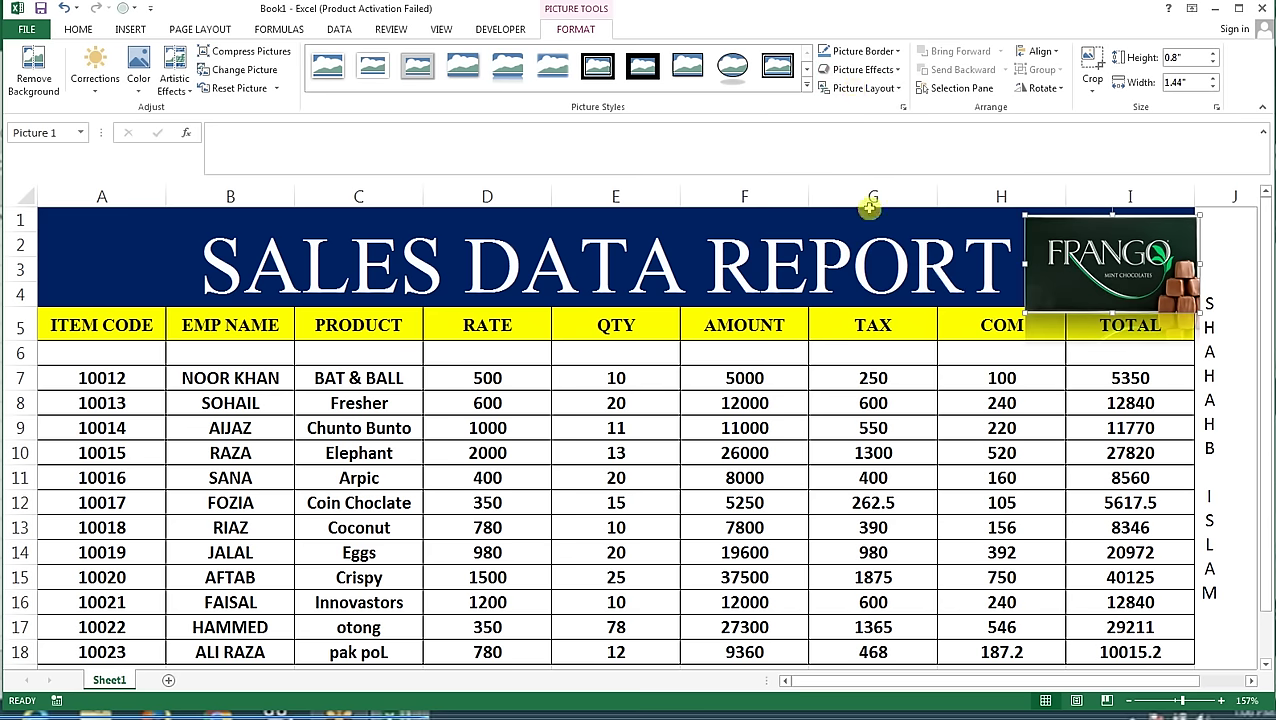